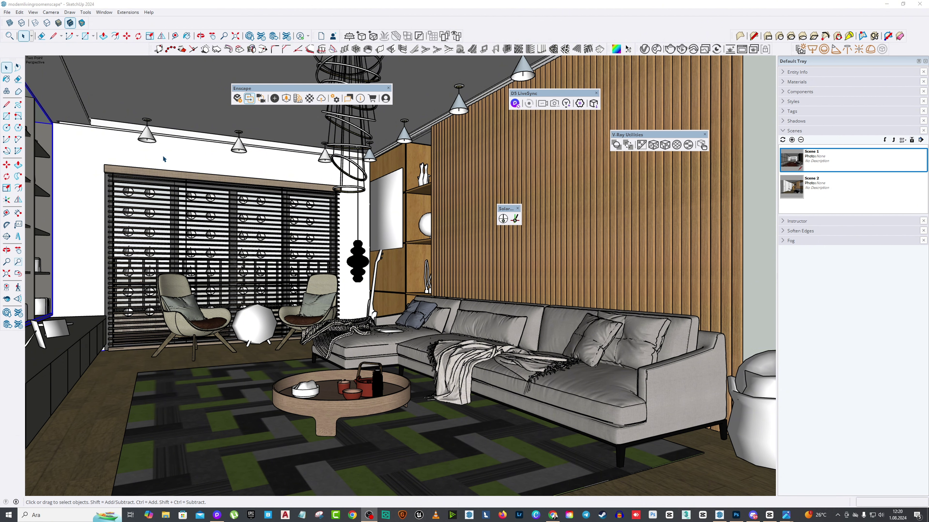
Run Extensions > V-Ray > Tools > Apply Enscape Settings on the model.
click(128, 12)
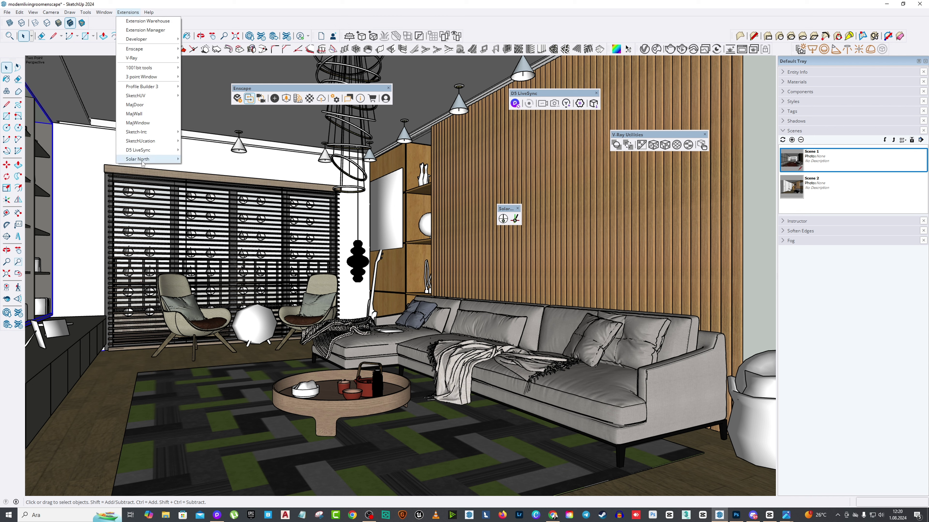
mouse_move(197, 148)
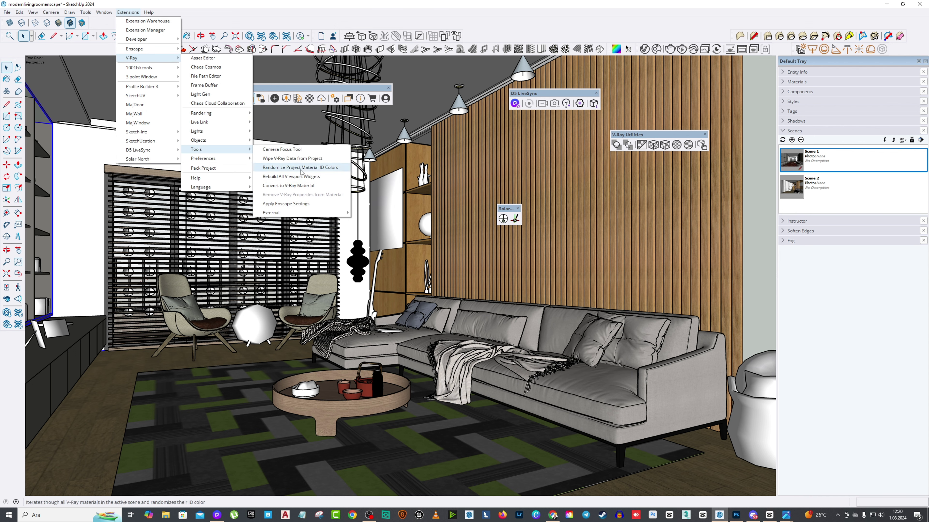
click(293, 207)
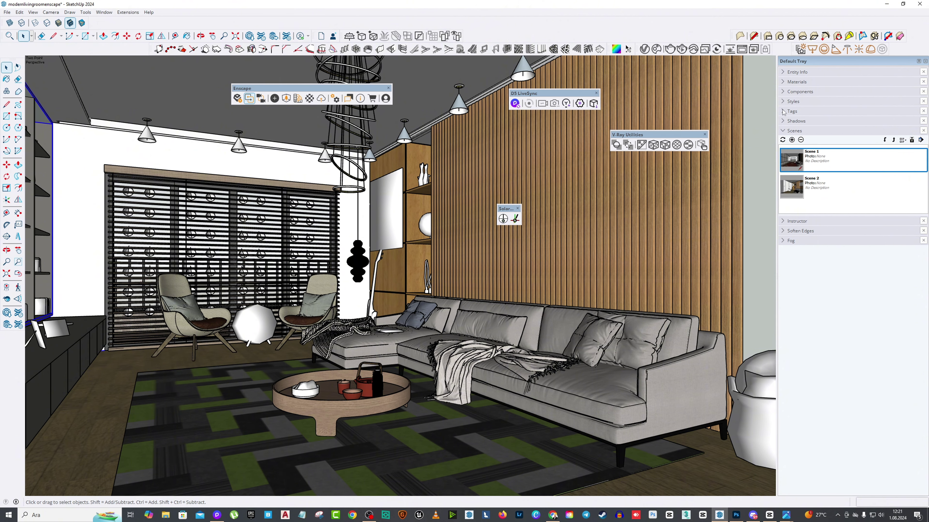
Turn off Profiles in the current style's Edge settings.
click(785, 101)
click(807, 145)
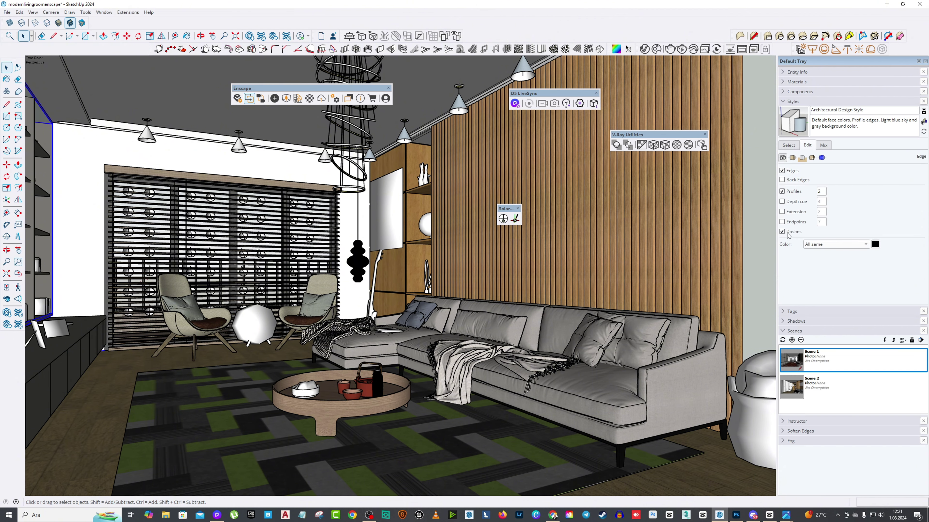
click(783, 191)
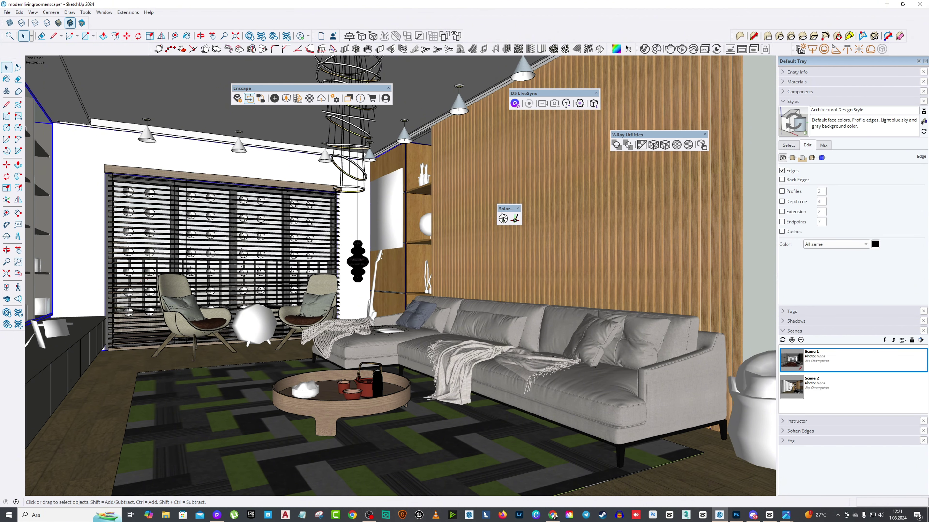
Orbit the room to the left, delete a clicked object, and turn the camera toward the window.
middle_drag(535, 288, 767, 227)
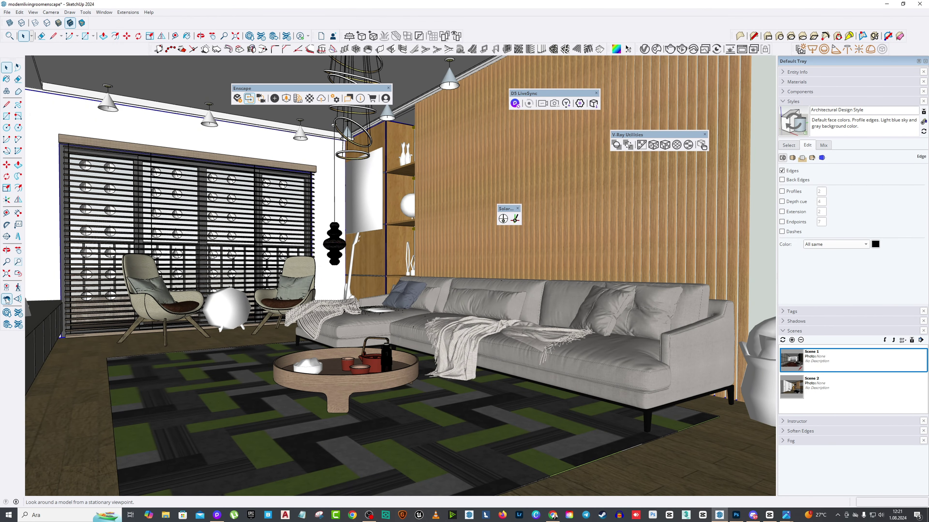
middle_drag(724, 293, 570, 300)
click(570, 301)
key(Delete)
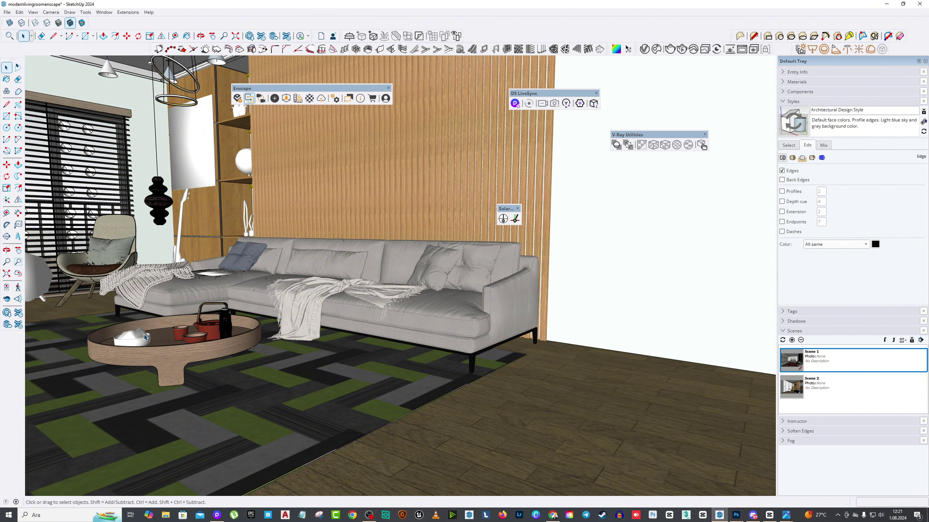
click(7, 299)
drag(402, 293, 277, 293)
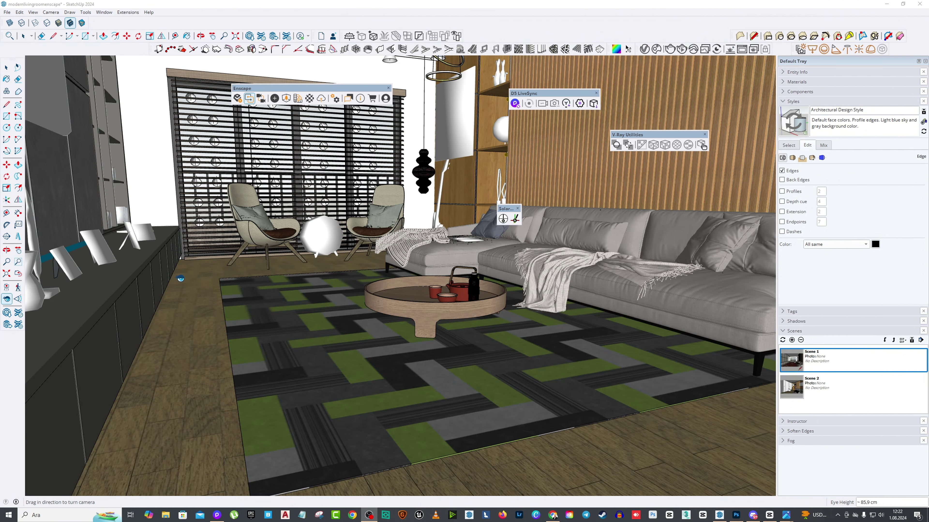
Delete the white round object between the armchairs and look toward the shelves by the window.
key(space)
scroll(402, 220, up, 5)
scroll(416, 192, down, 2)
click(384, 238)
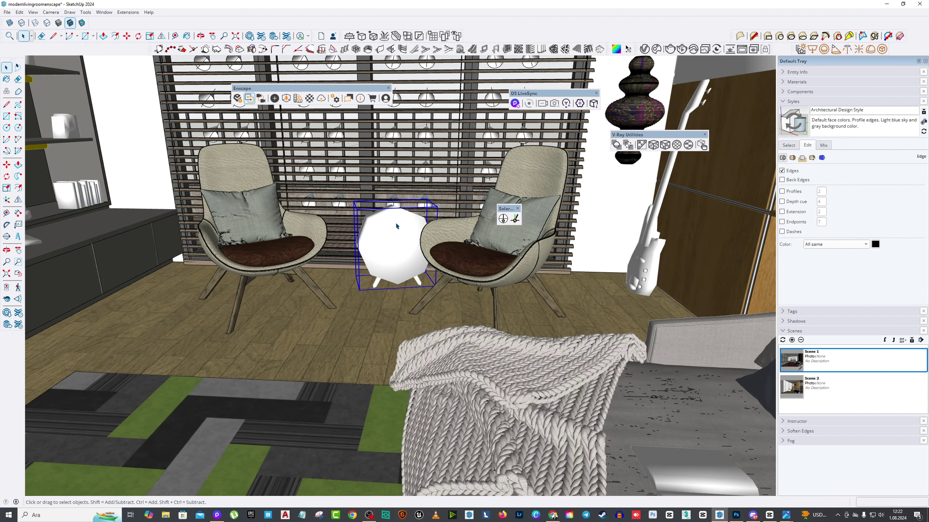
key(Delete)
click(7, 299)
mouse_move(549, 188)
mouse_down()
mouse_move(431, 188)
mouse_move(261, 256)
mouse_up()
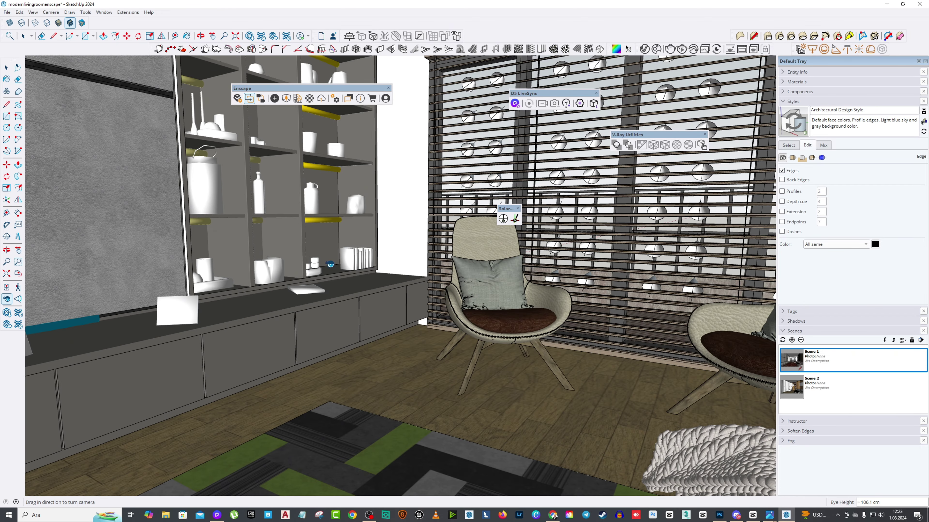
View the model's Statistics in the Model Info dialog.
click(105, 12)
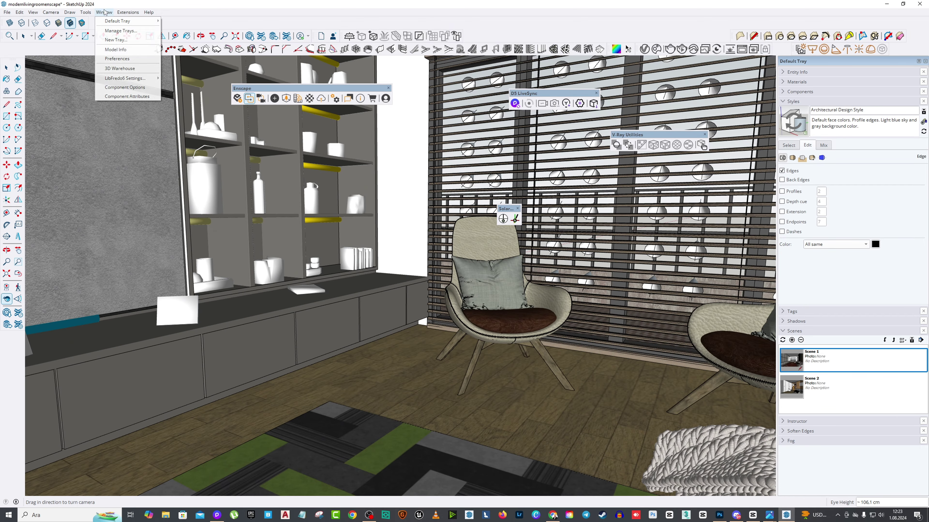
click(113, 21)
click(377, 127)
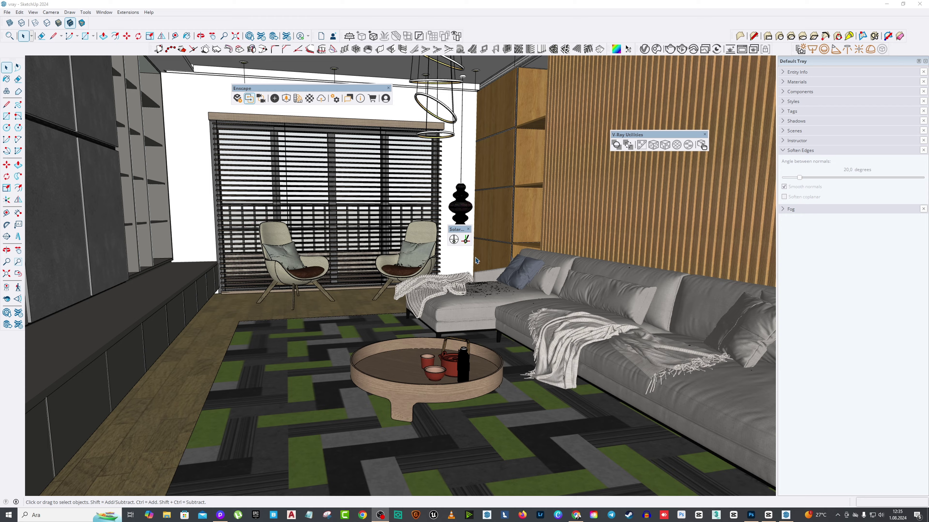
Frame the window, armchairs and sofa in Two-Point Perspective.
click(398, 226)
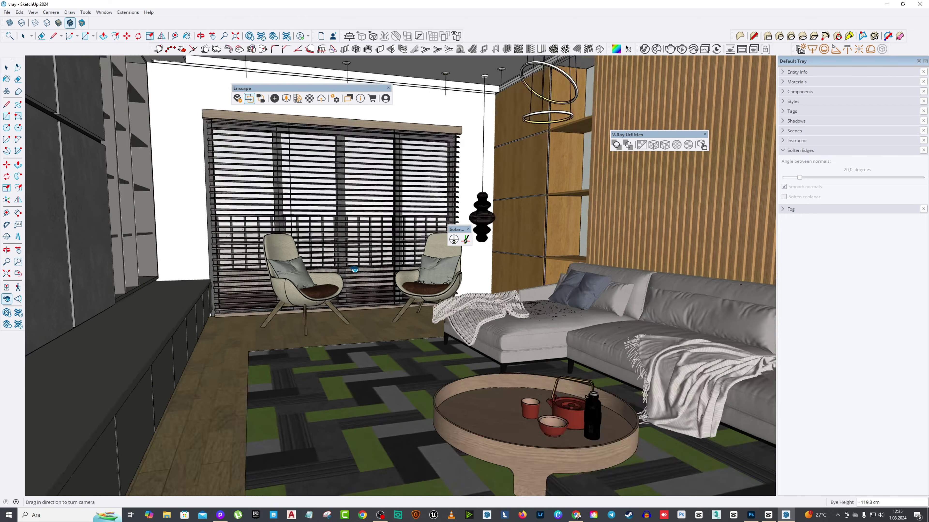
middle_drag(354, 270, 452, 280)
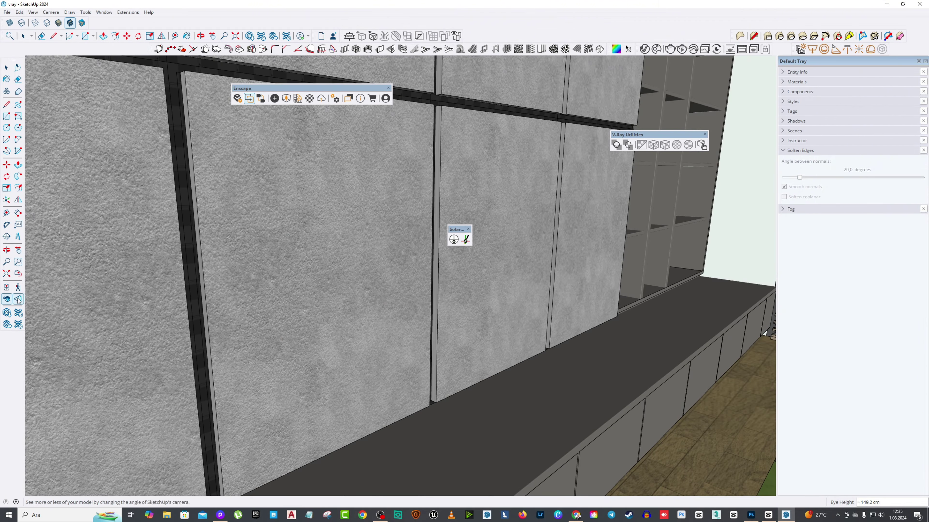
middle_drag(384, 270, 439, 273)
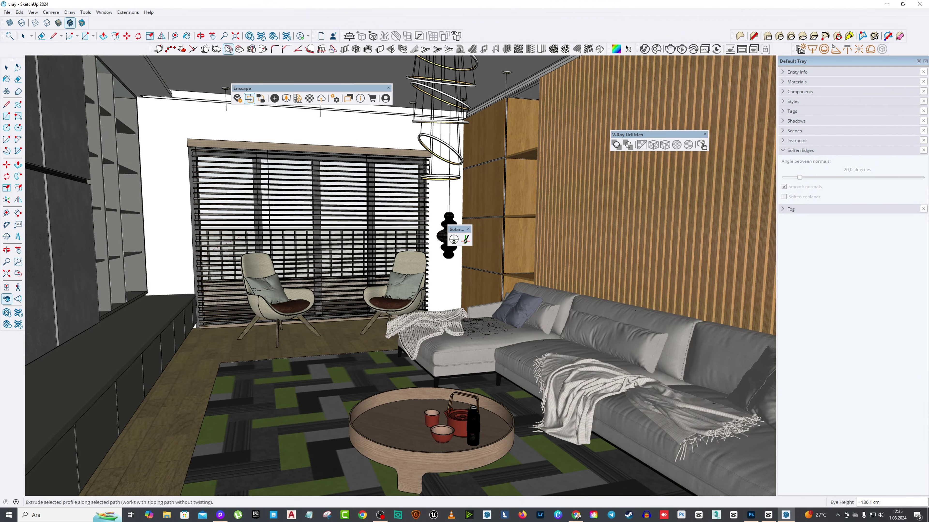
mouse_move(388, 238)
shift+middle_down()
mouse_move(323, 231)
mouse_move(318, 245)
shift+middle_up()
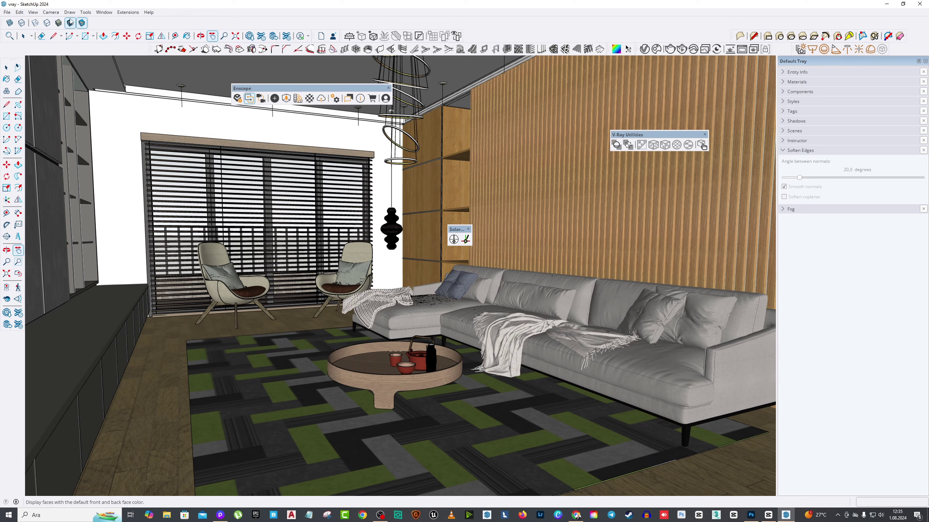
click(51, 12)
click(73, 69)
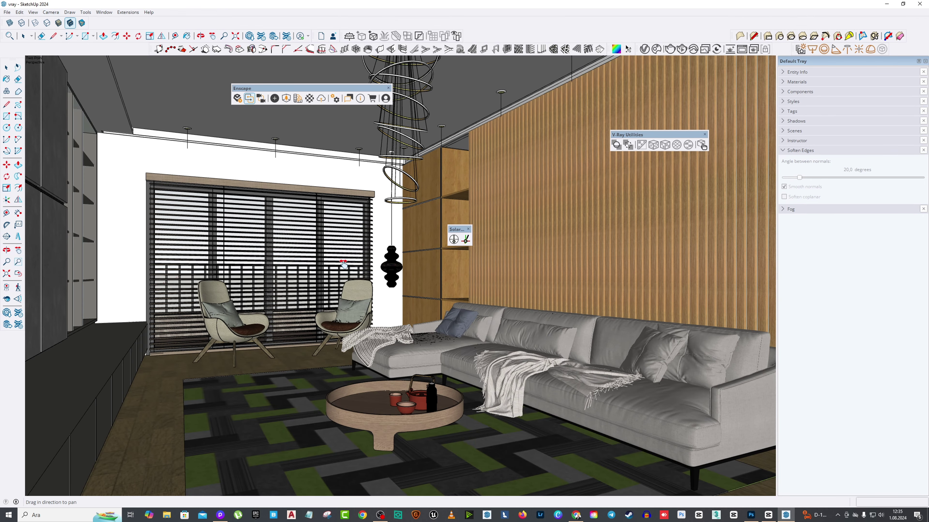
drag(344, 263, 299, 244)
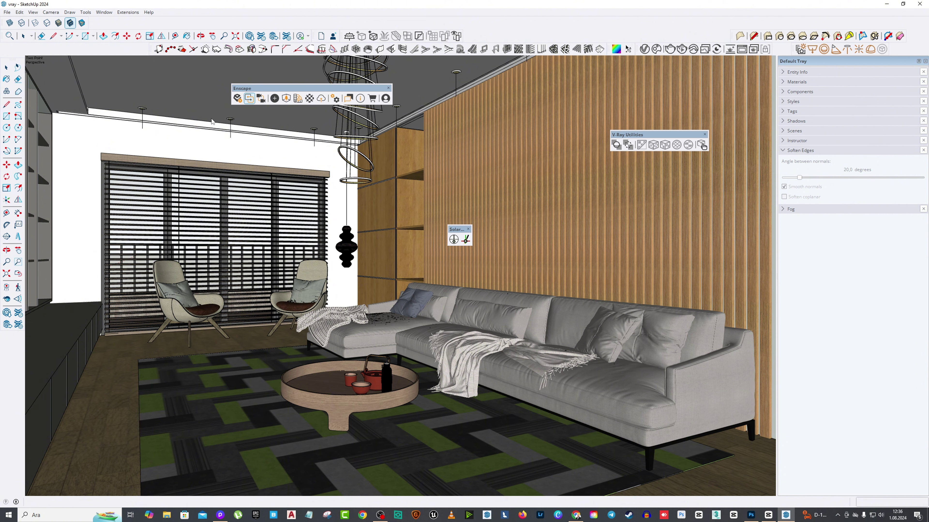
Add the current view as a new scene, Scene 3, and make it current.
click(782, 131)
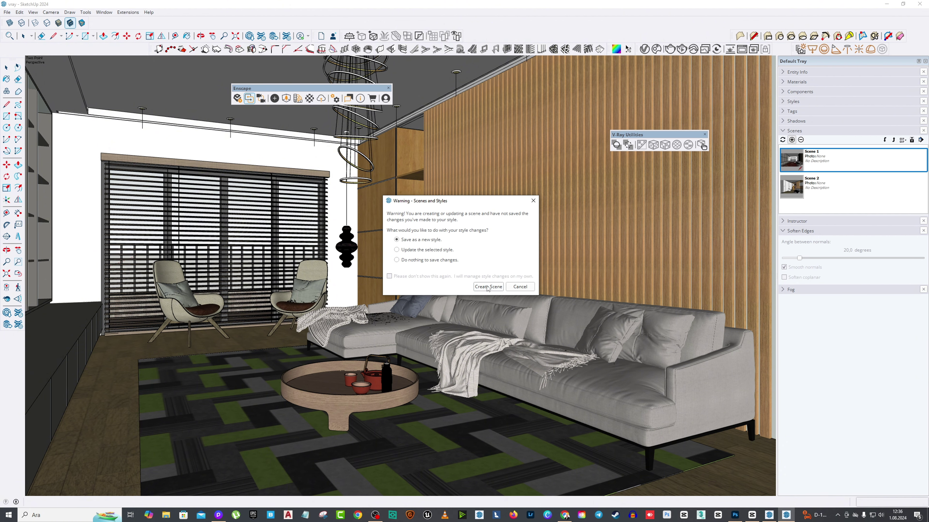
click(488, 287)
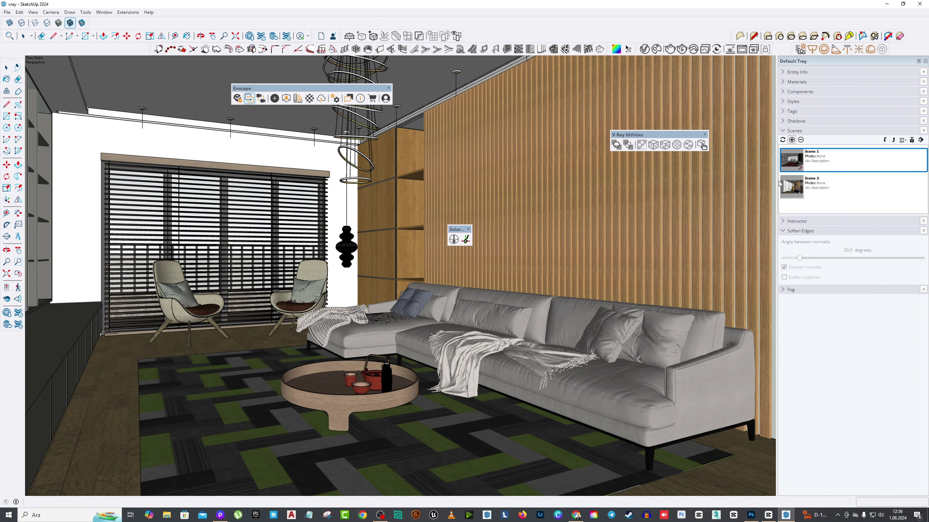
click(791, 140)
click(438, 231)
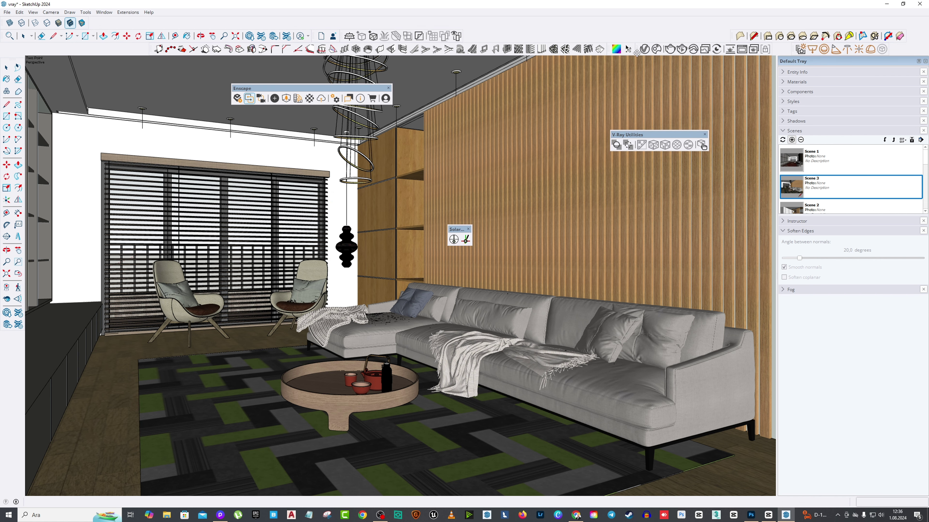
Rearrange the V-Ray rendering, utilities and sun toolbars out of the way.
drag(637, 52, 364, 127)
drag(693, 135, 691, 50)
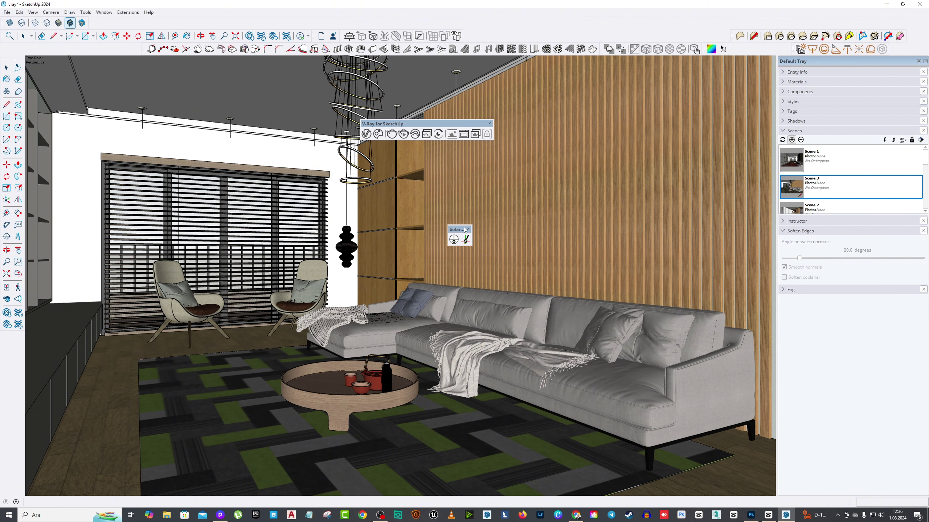
drag(455, 229, 572, 124)
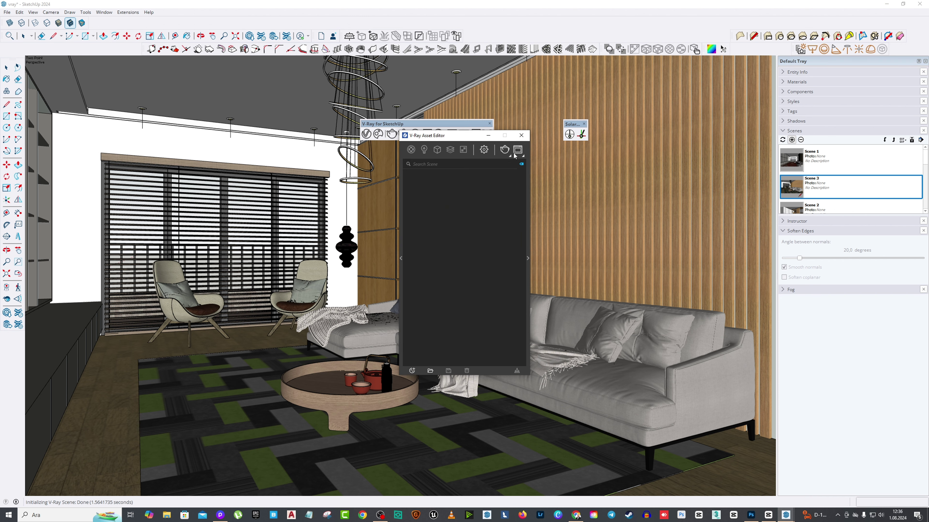
Reset the V-Ray render settings to their defaults.
drag(478, 139, 462, 133)
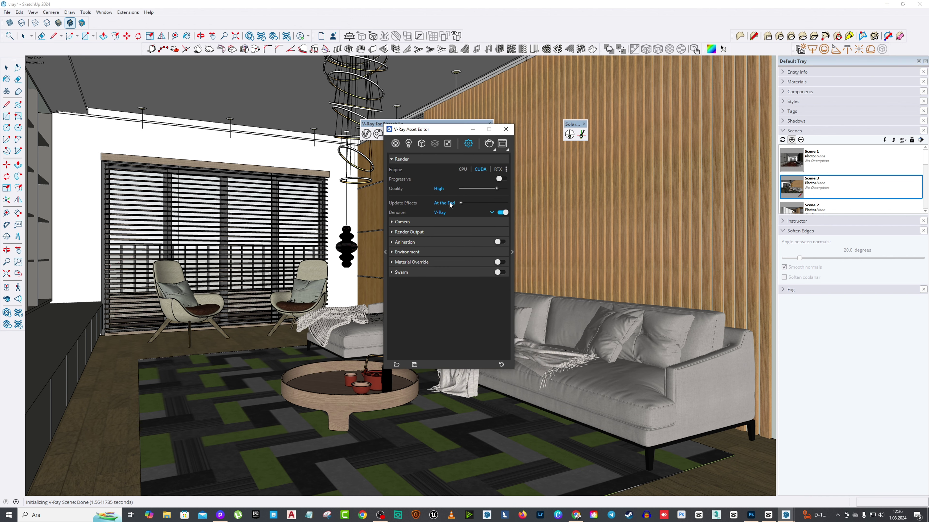
click(501, 364)
click(475, 255)
drag(449, 134, 449, 158)
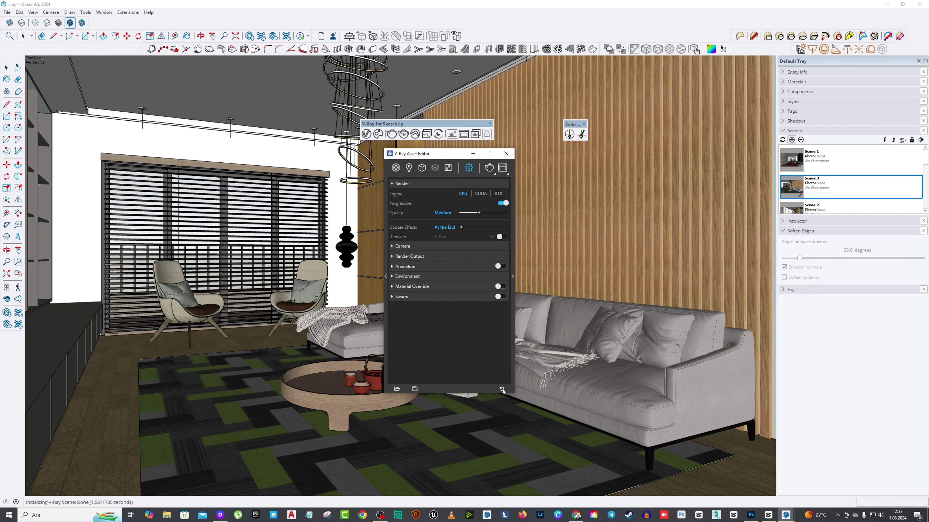
drag(492, 267, 474, 269)
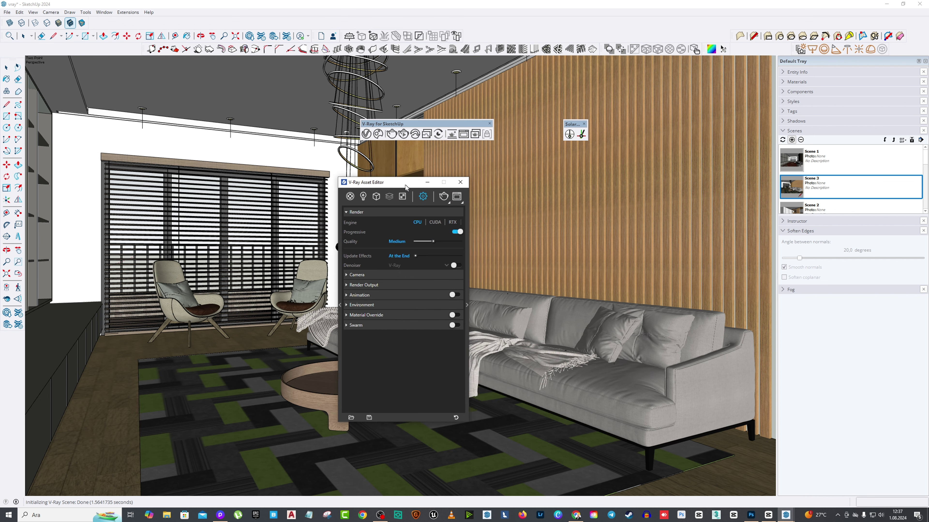
Show the full render parameters and materials library, briefly opening Chaos Cosmos.
click(482, 274)
click(354, 274)
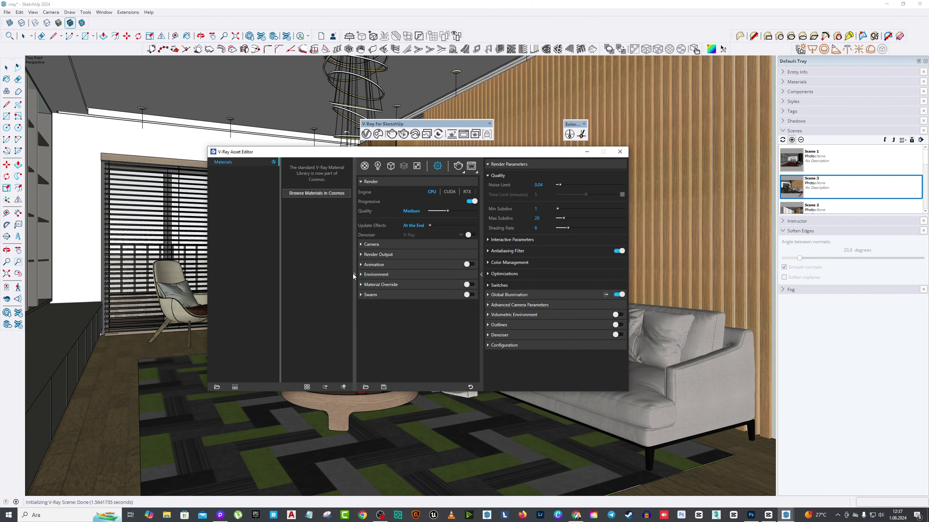
drag(338, 155, 403, 166)
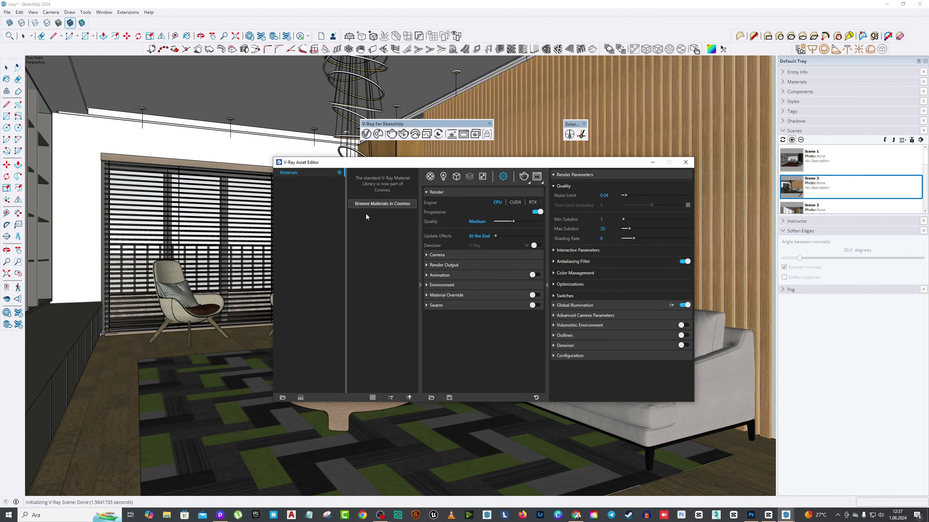
click(378, 135)
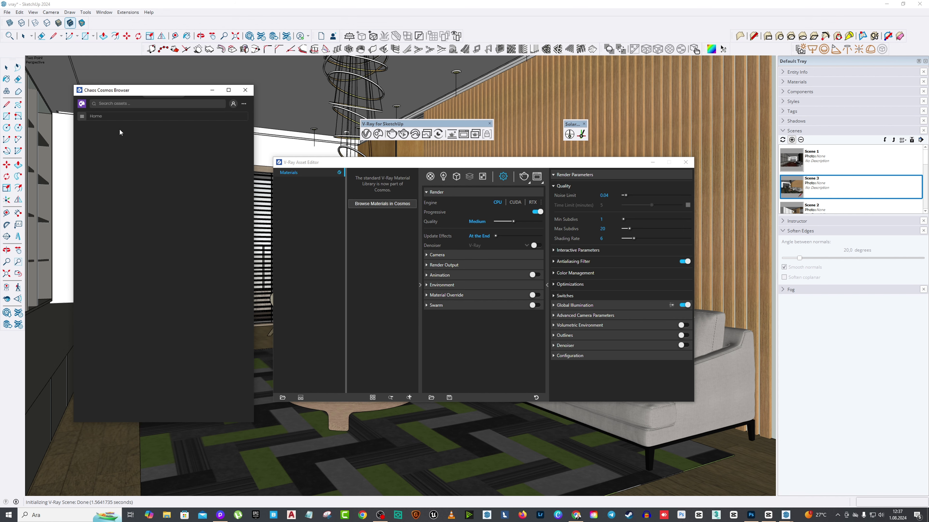
click(245, 90)
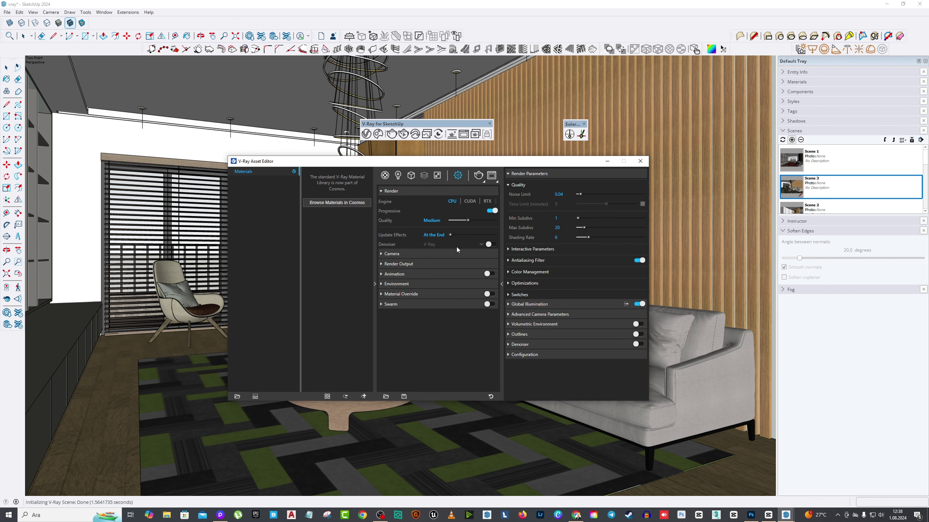
Set render quality to Low at 800 × 450 and start rendering.
drag(454, 224, 431, 221)
click(424, 264)
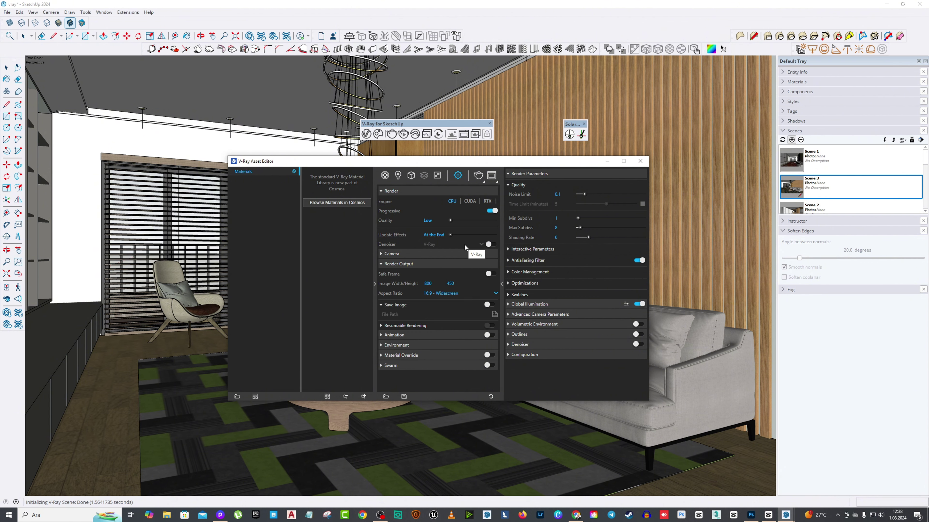
click(478, 175)
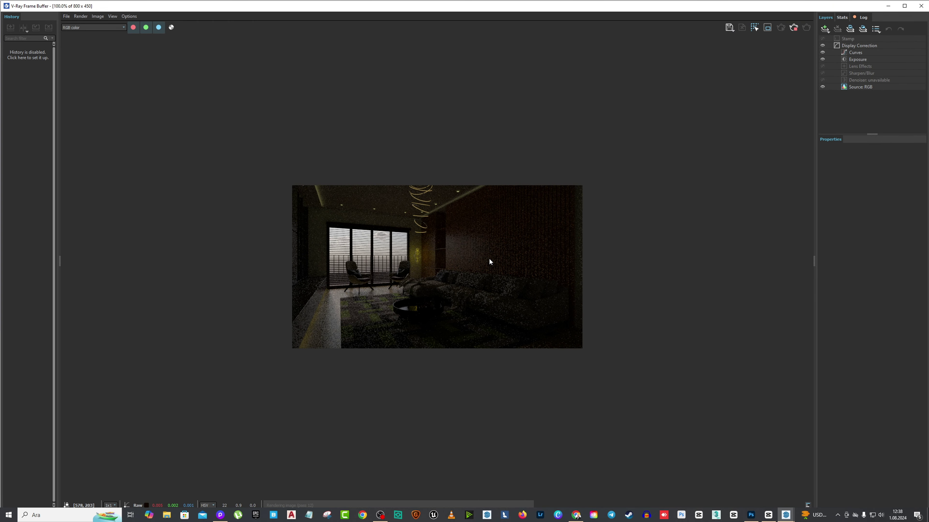
Zoom the Frame Buffer to 200% while the test render finishes.
scroll(475, 272, up, 1)
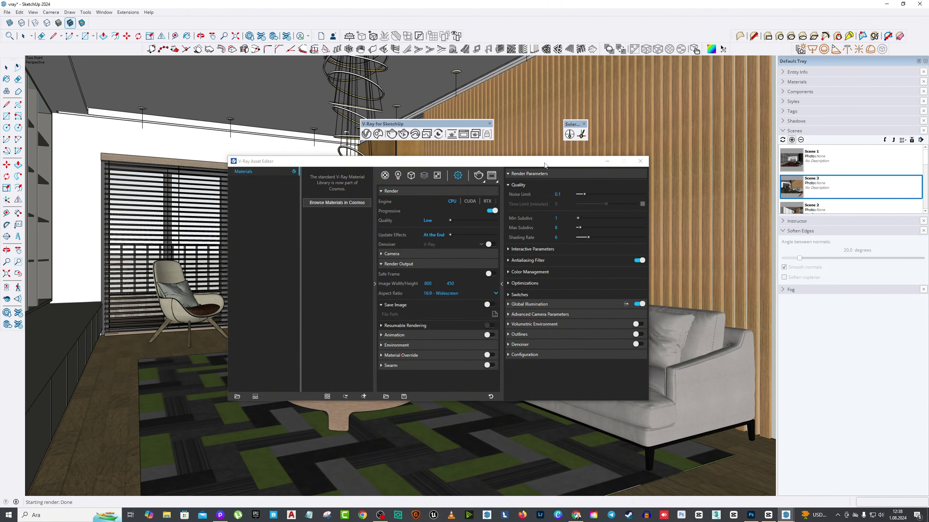
Move the Asset Editor aside and reopen the Frame Buffer showing the Low-quality render.
drag(401, 298, 773, 250)
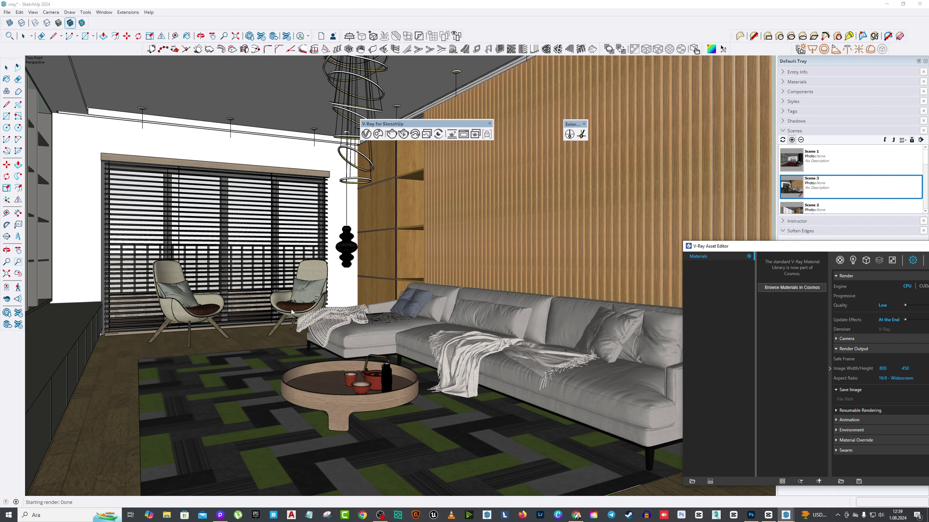
double_click(695, 249)
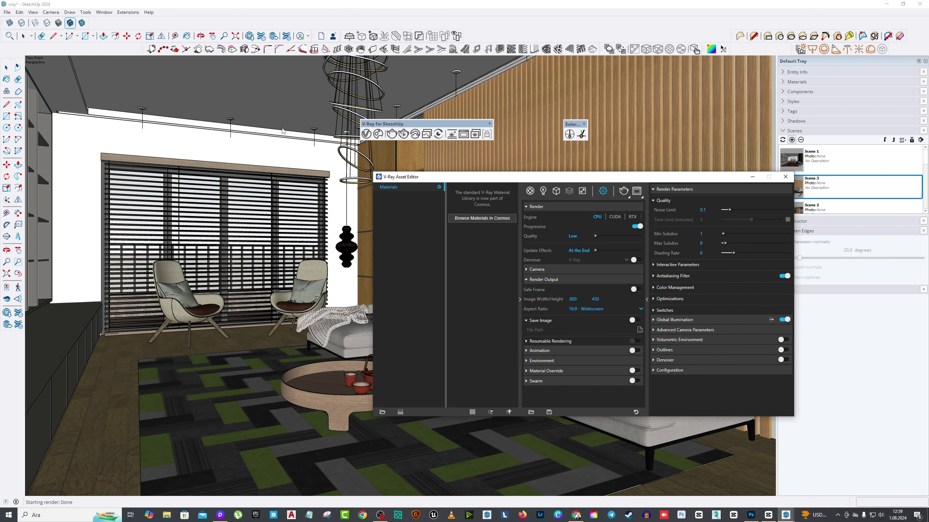
drag(433, 179, 339, 183)
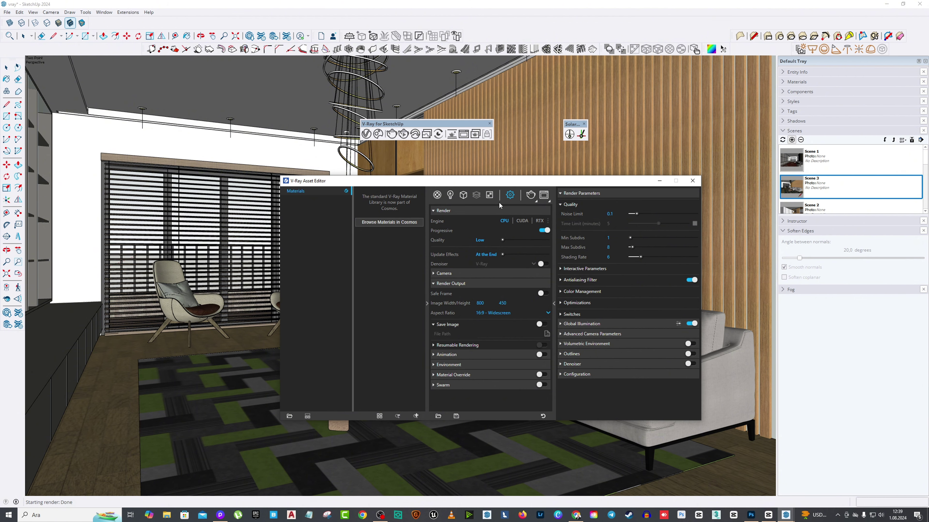
click(549, 197)
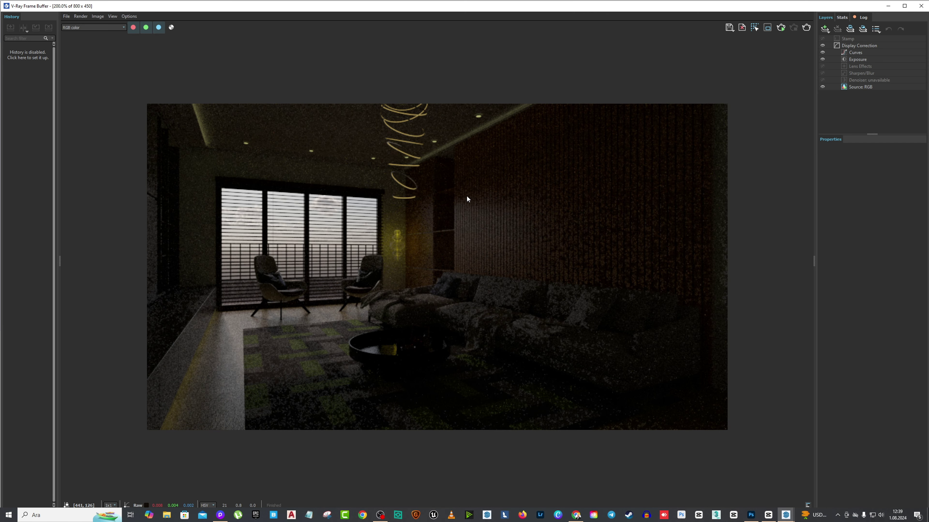
Delete the Curves and Exposure layers from the render, then close the Frame Buffer.
click(822, 60)
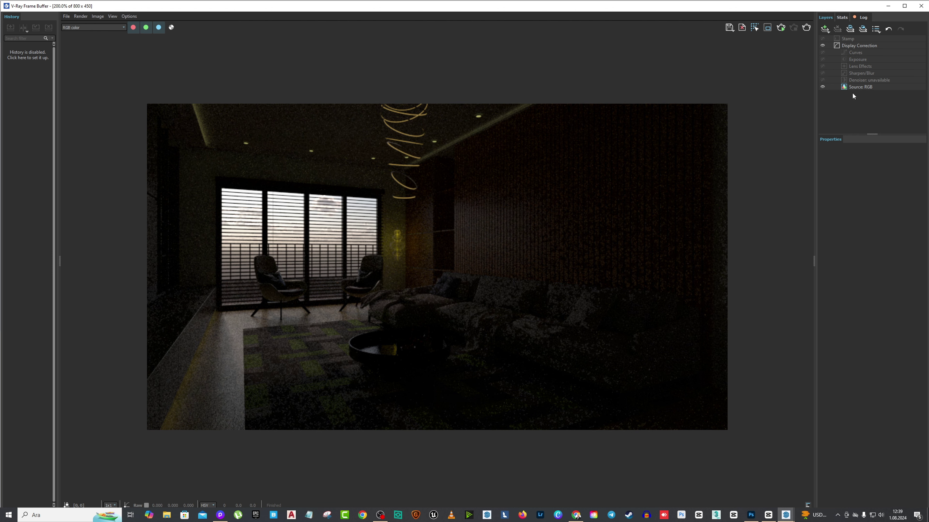
right_click(858, 54)
click(871, 82)
right_click(862, 53)
click(872, 79)
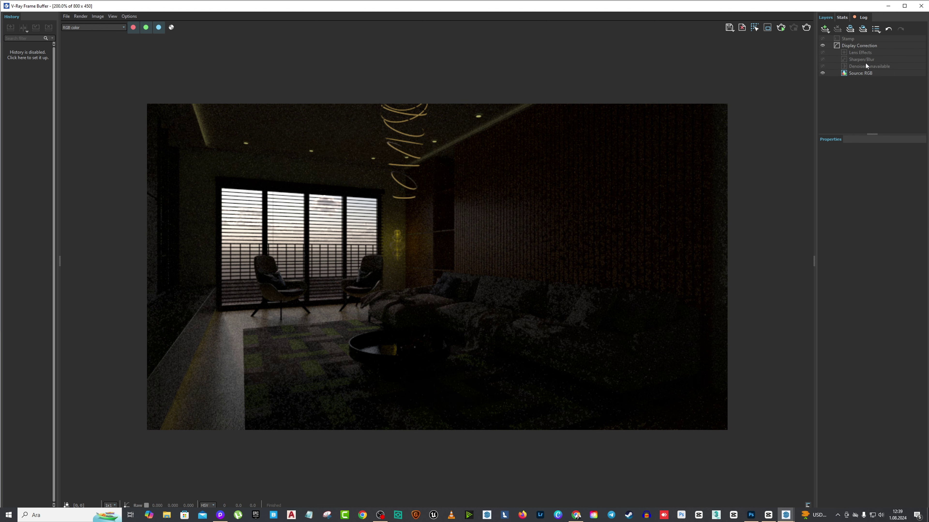
right_click(865, 52)
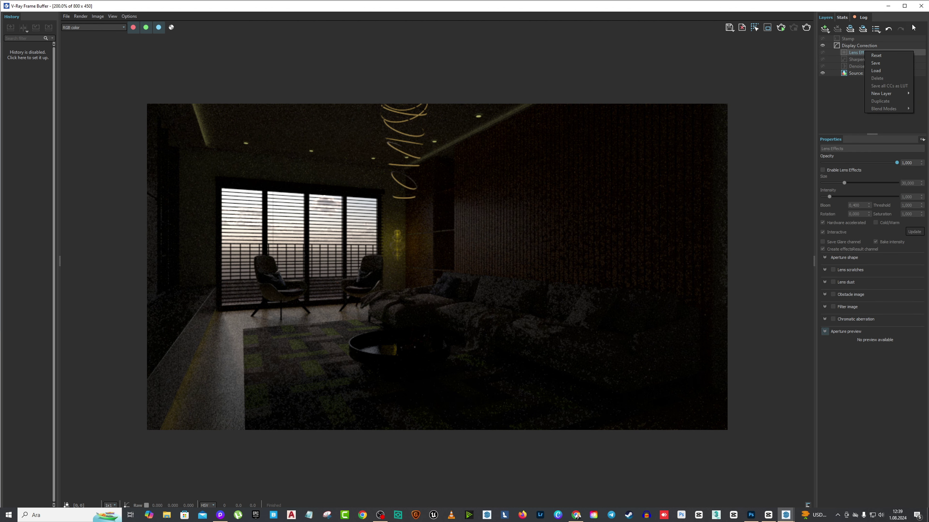
click(921, 6)
click(921, 6)
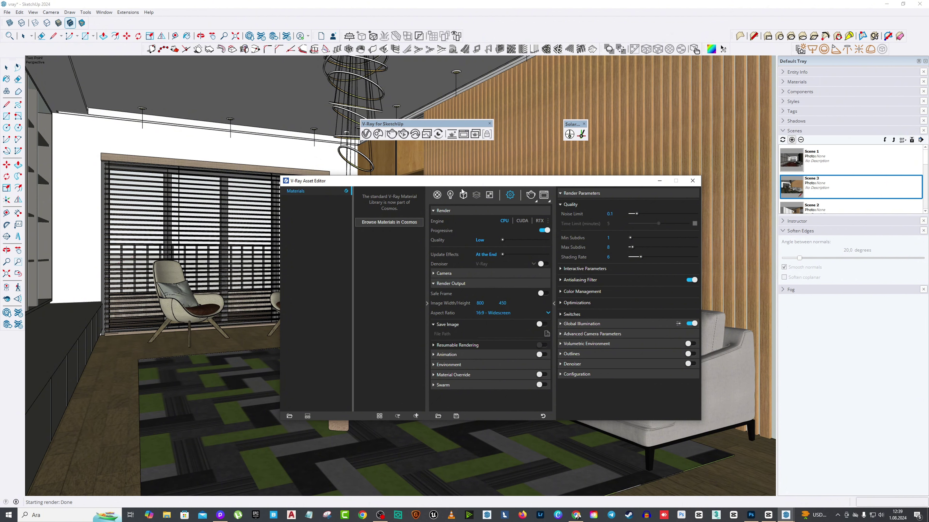
Set the camera Exposure Value to Auto in the Asset Editor's Camera settings.
drag(383, 181, 306, 163)
click(367, 256)
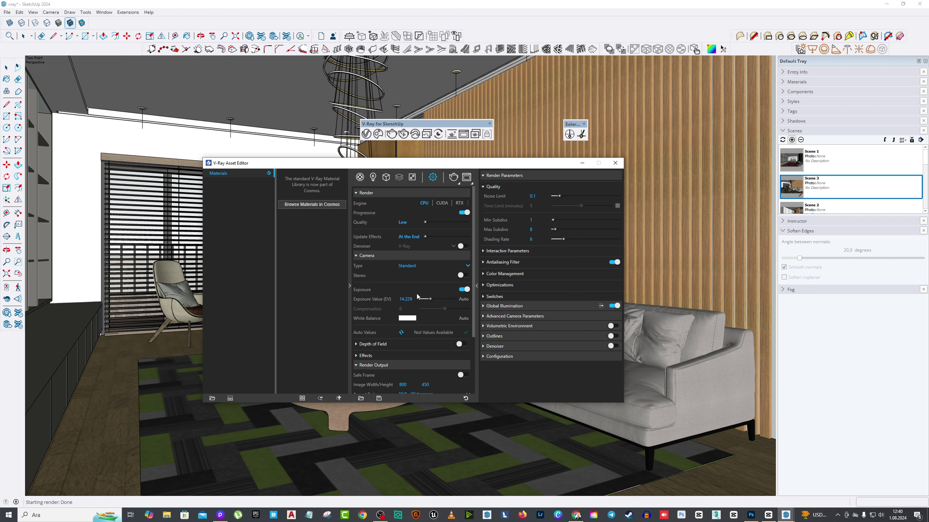
click(463, 299)
drag(406, 162, 463, 143)
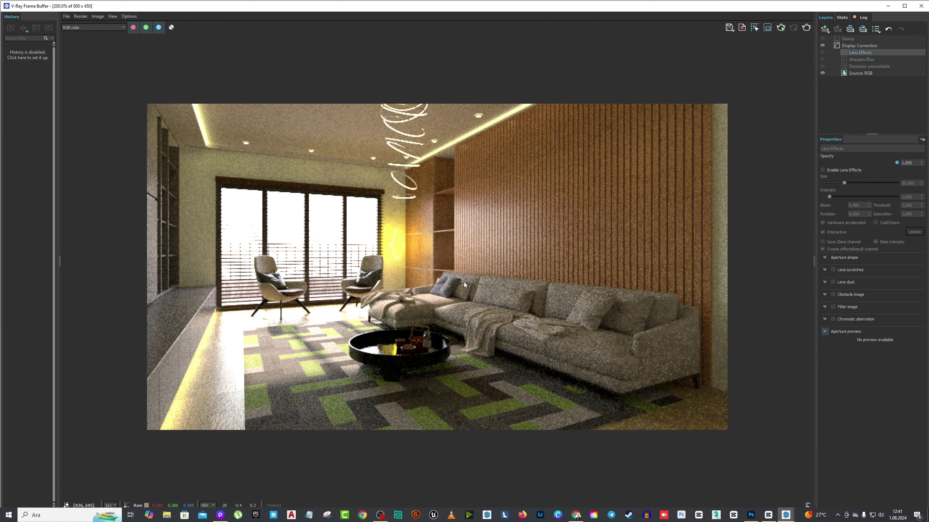
Browse the correction layer list, minimize the Frame Buffer and close the Asset Editor.
click(825, 29)
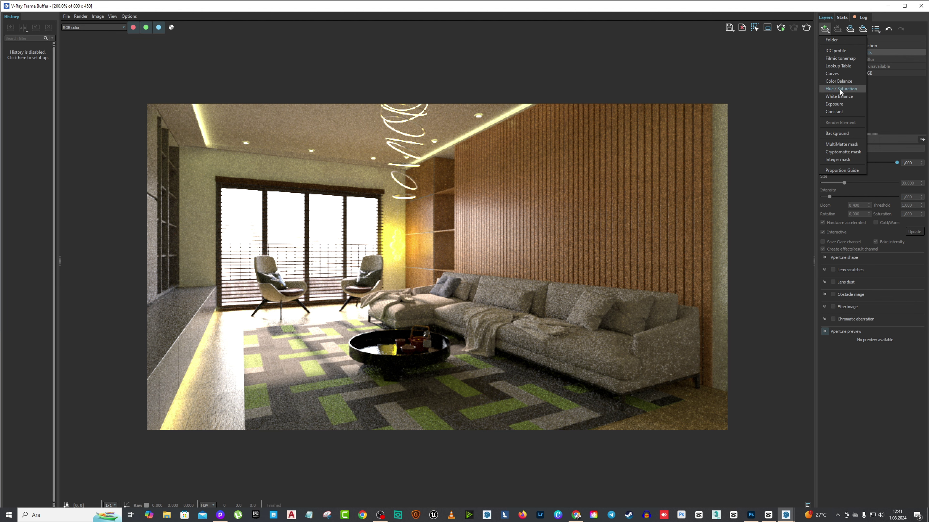
click(528, 231)
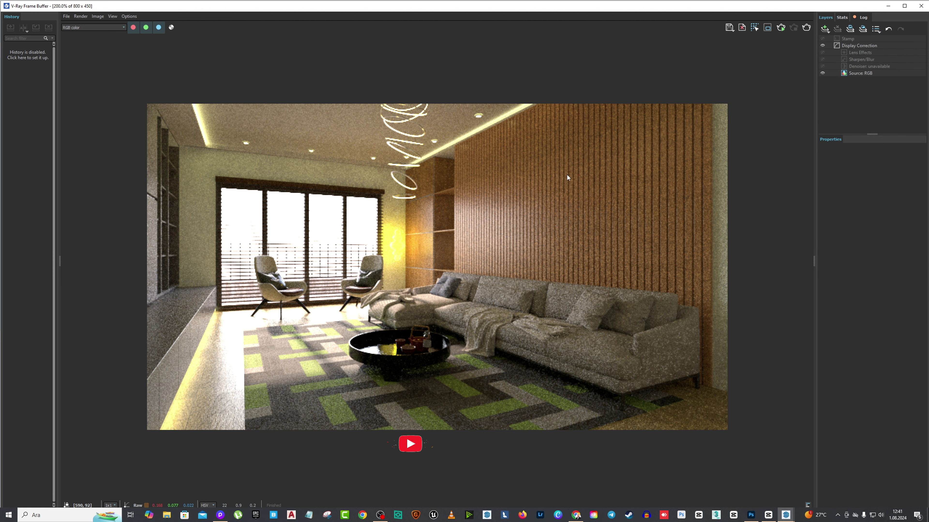
click(920, 6)
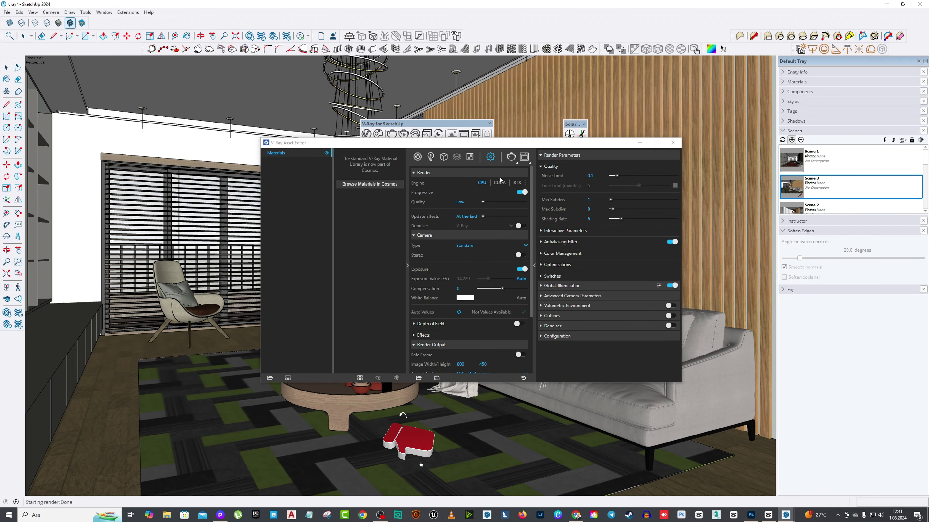
drag(505, 143, 461, 141)
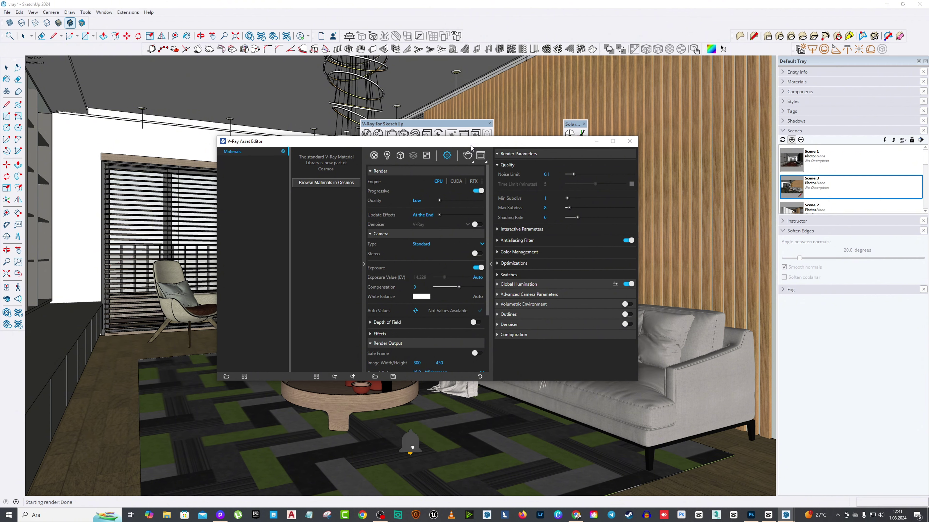
click(629, 141)
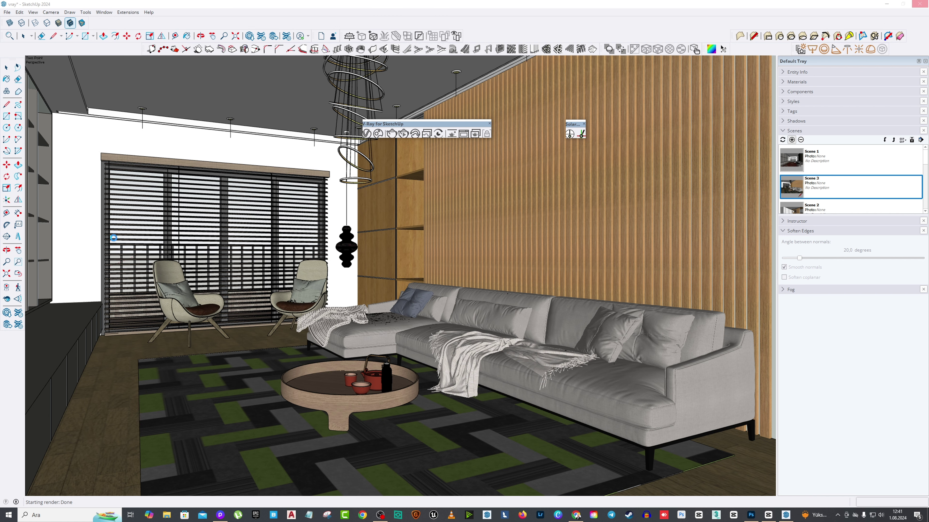
Enable the V-Ray Lights toolbar and undock it into the workspace.
scroll(230, 195, down, 5)
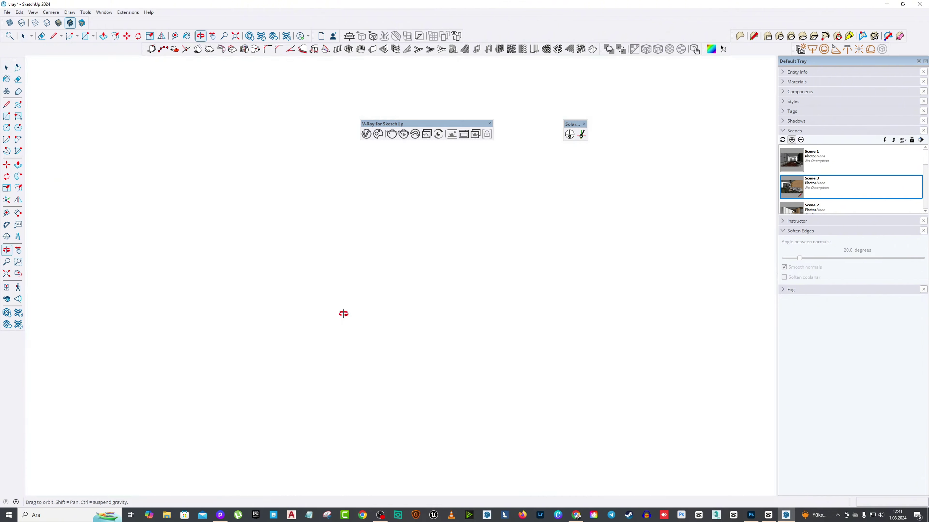
key(h)
scroll(383, 227, up, 3)
right_click(383, 227)
click(383, 227)
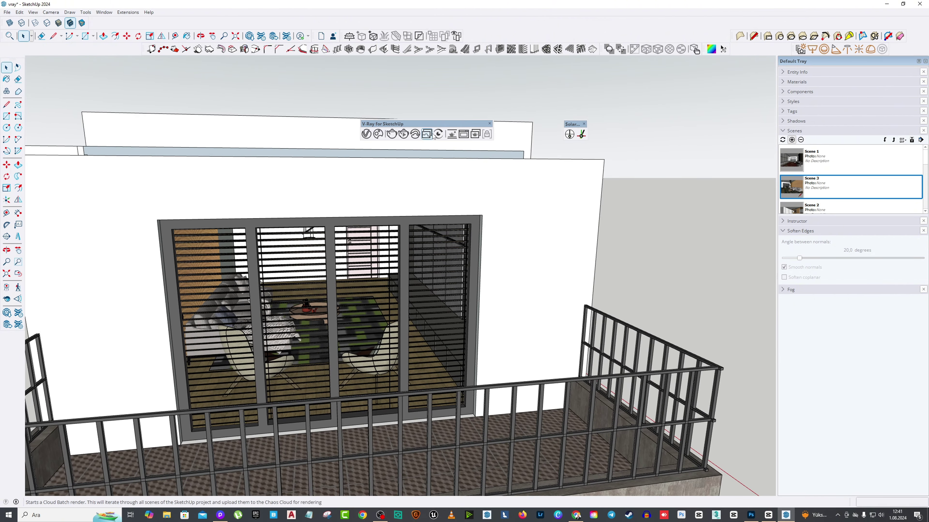
click(32, 12)
click(44, 22)
scroll(410, 256, down, 3)
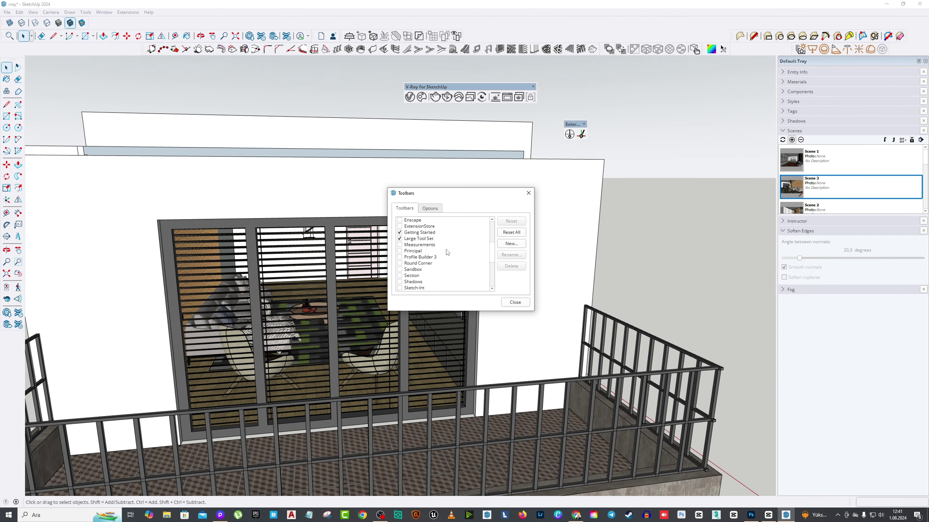
scroll(410, 263, down, 3)
scroll(410, 280, down, 3)
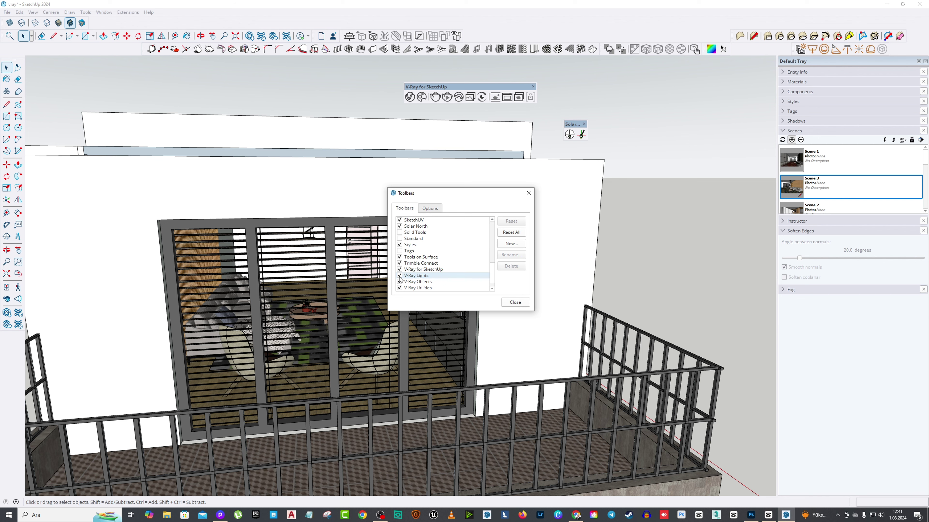
click(528, 193)
drag(791, 48, 563, 82)
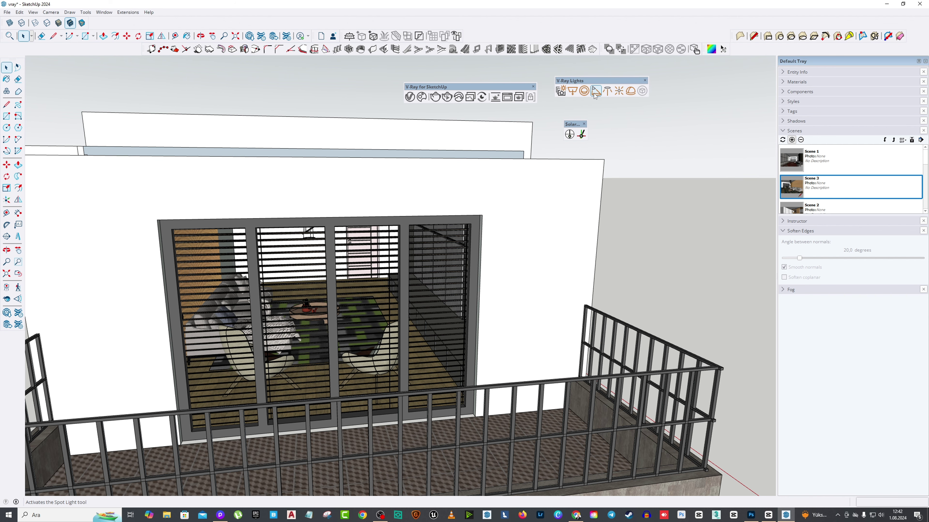
Draw a rectangle light on the balcony wall and flip it.
click(572, 94)
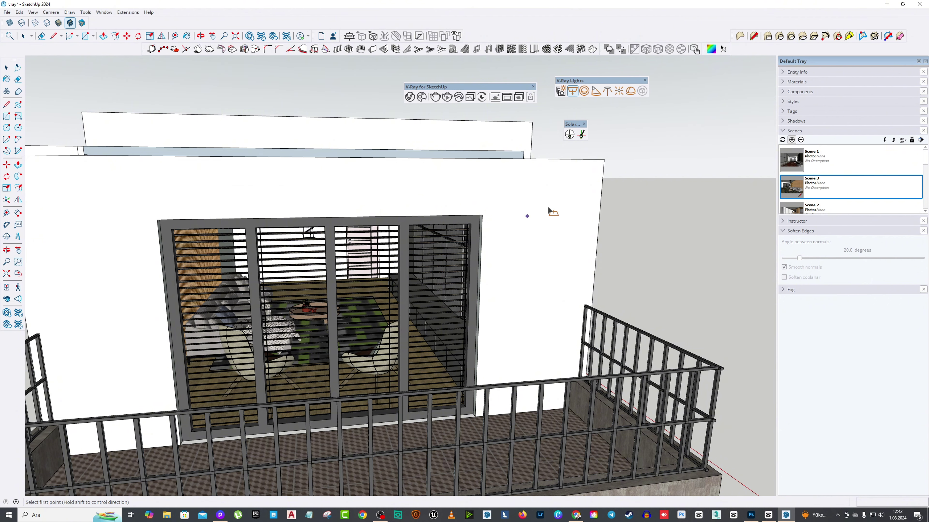
click(584, 179)
click(485, 371)
scroll(68, 93, down, 5)
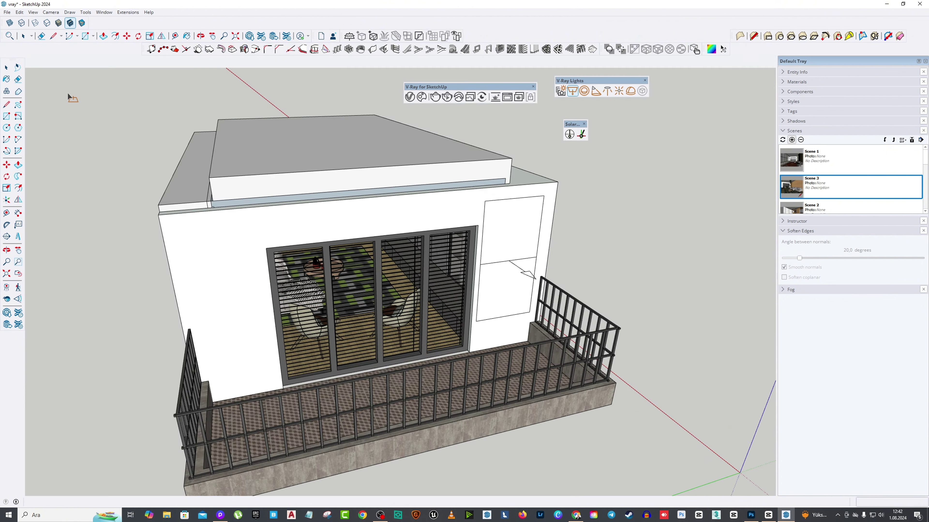
middle_drag(68, 94, 476, 220)
scroll(507, 235, up, 3)
click(507, 235)
scroll(507, 235, down, 2)
scroll(507, 235, up, 2)
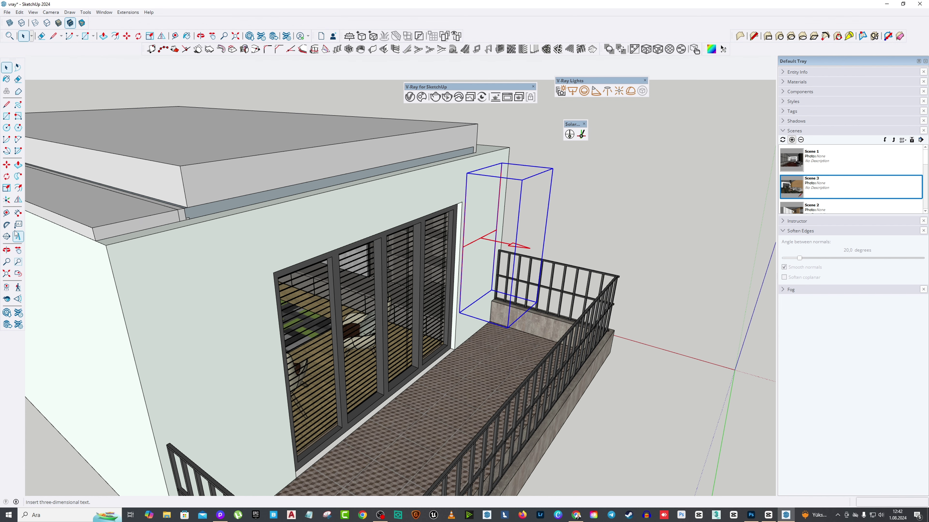
click(18, 200)
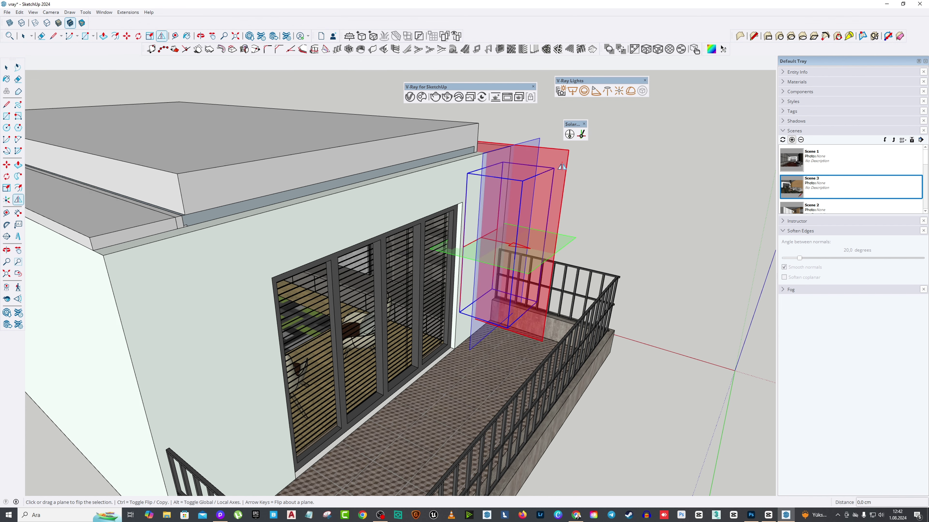
middle_drag(567, 241, 556, 220)
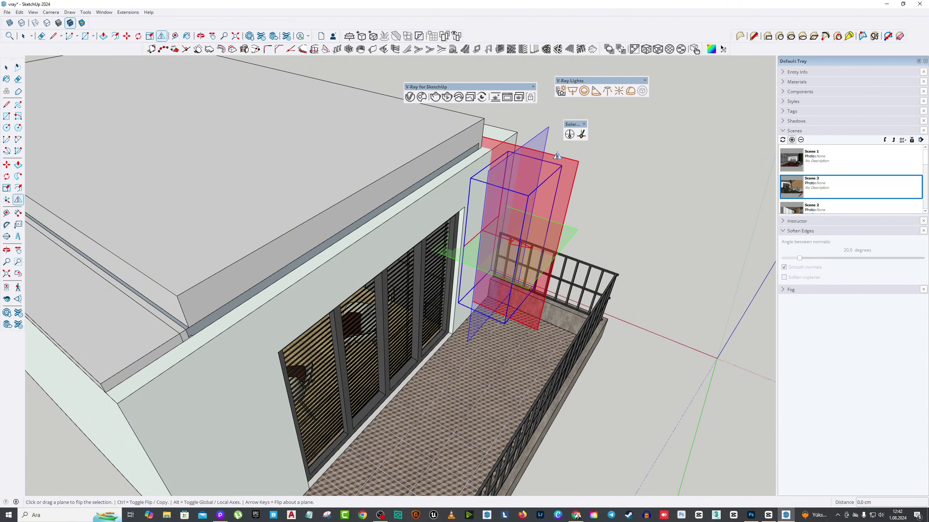
Move the light up into the window opening and 147,5 cm left over the panes.
click(6, 164)
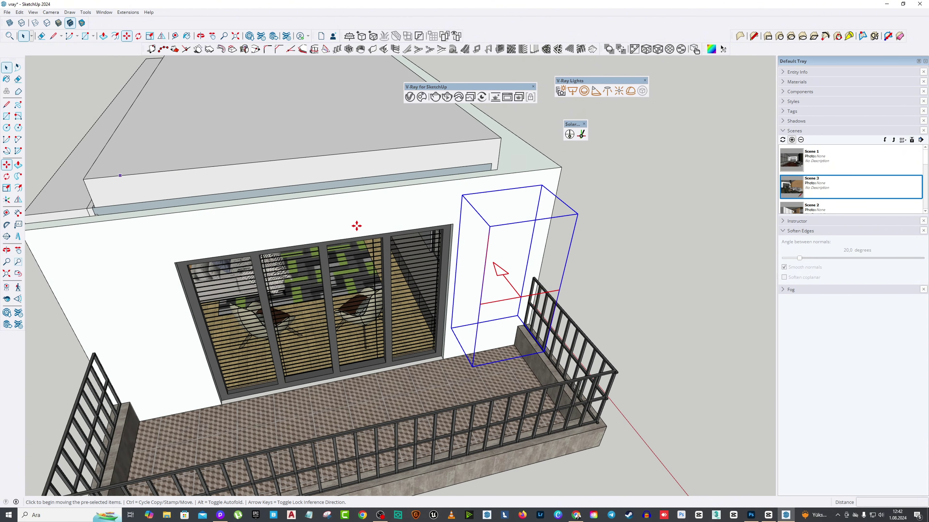
middle_drag(357, 223, 335, 193)
scroll(314, 198, up, 4)
scroll(313, 198, up, 3)
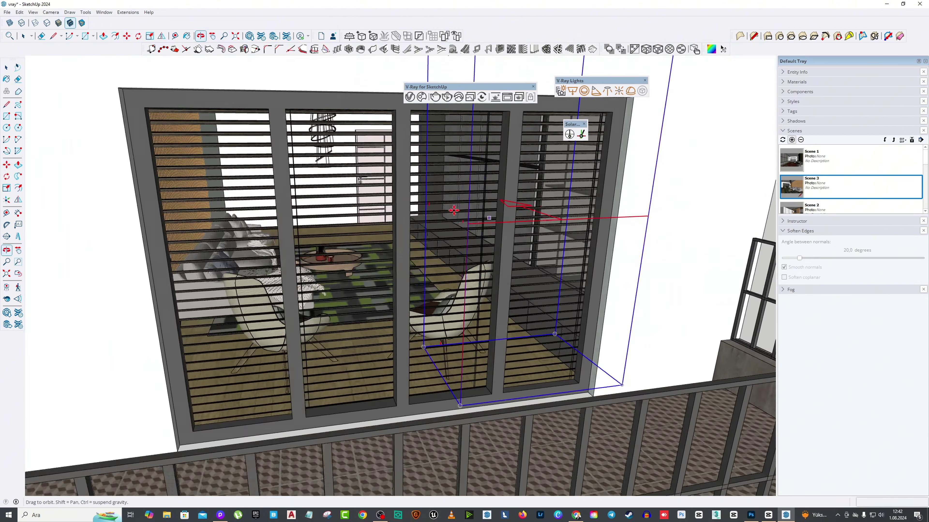
scroll(314, 198, up, 2)
scroll(661, 194, down, 3)
click(660, 201)
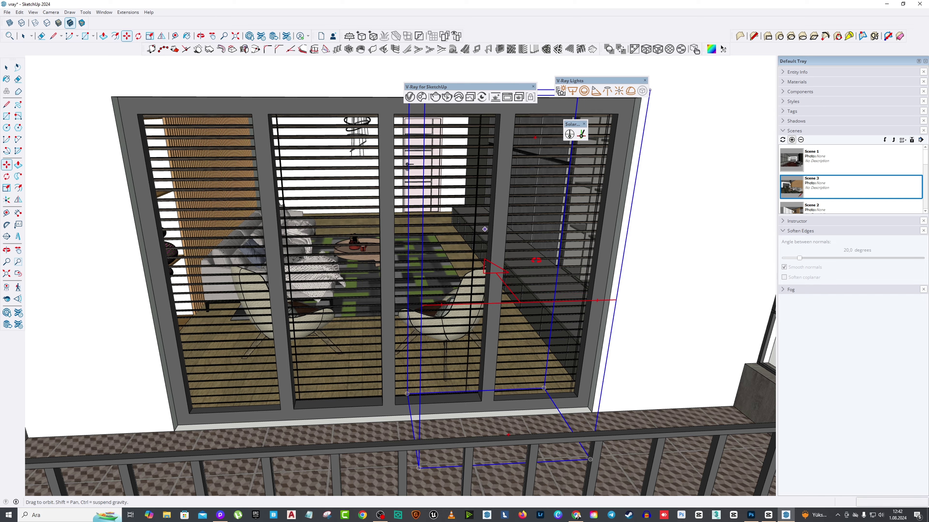
mouse_move(659, 201)
middle_down()
mouse_move(671, 266)
mouse_move(618, 383)
mouse_move(552, 367)
mouse_move(541, 351)
middle_up()
click(618, 383)
click(644, 366)
drag(541, 329, 461, 322)
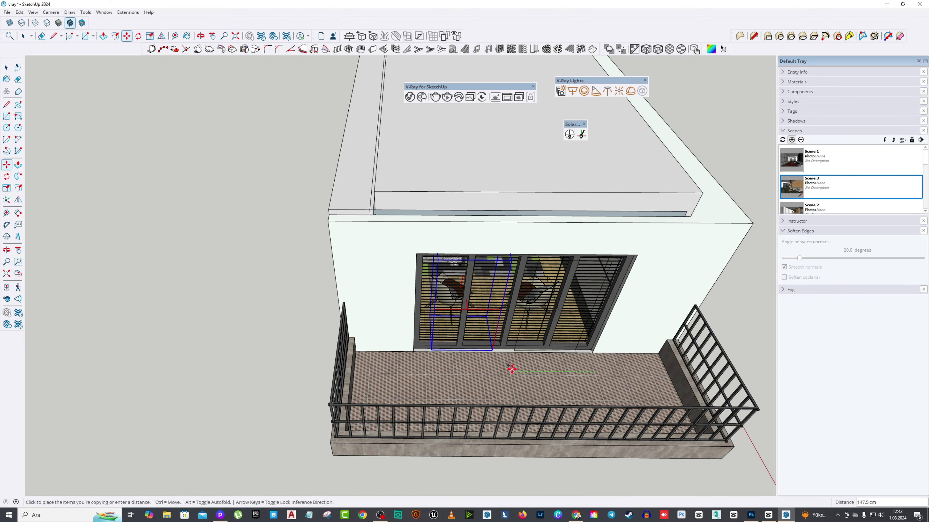
Tick Invisible in Rectangle Light#4's options in the V-Ray Asset Editor.
drag(406, 87, 378, 86)
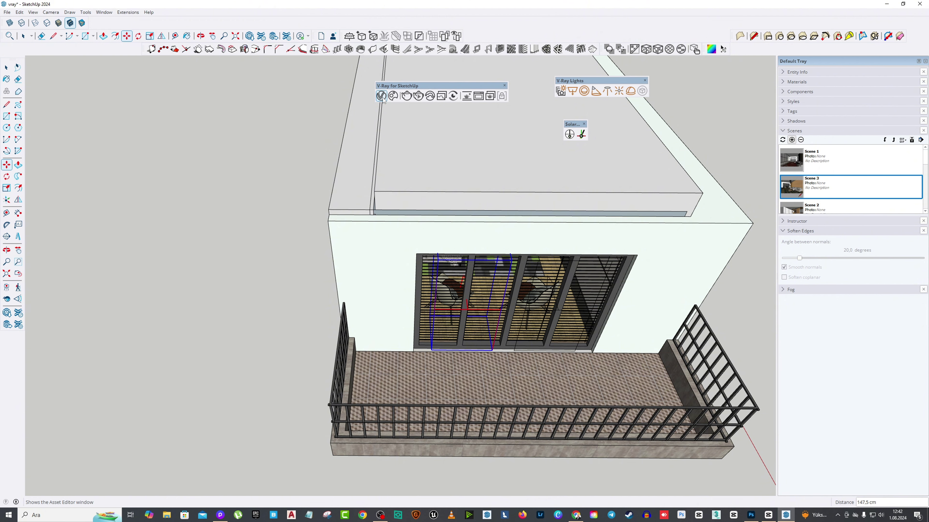
click(381, 95)
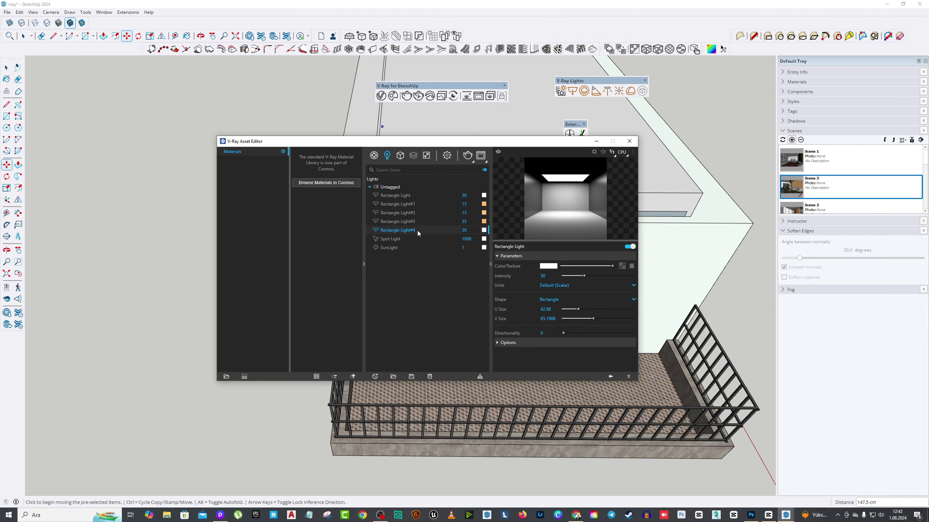
click(507, 343)
scroll(530, 322, down, 2)
click(542, 279)
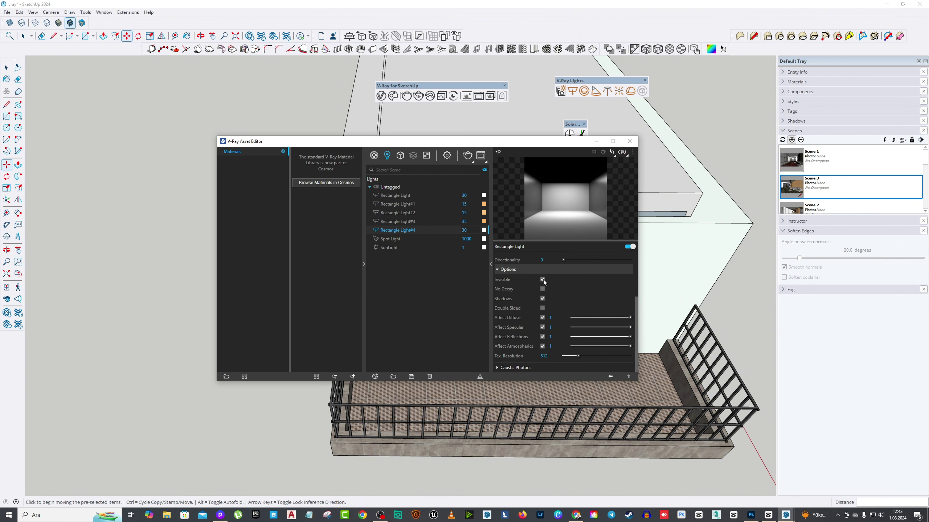
scroll(544, 280, up, 2)
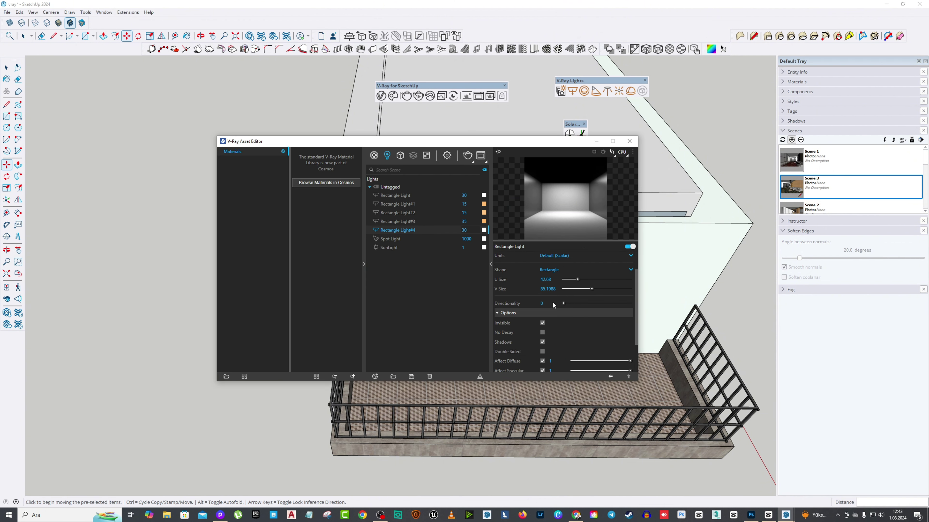
click(629, 141)
key(space)
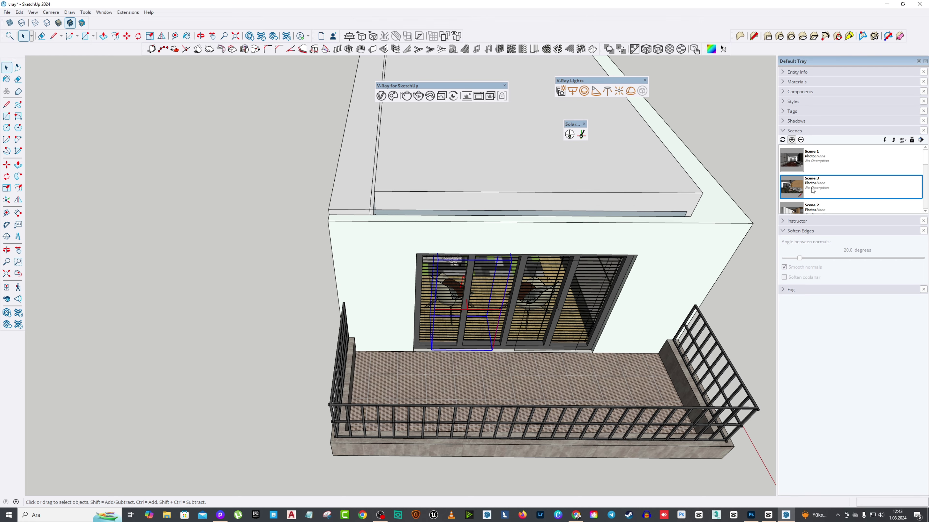
Switch to the Scene 3 living-room view and start a render.
click(812, 189)
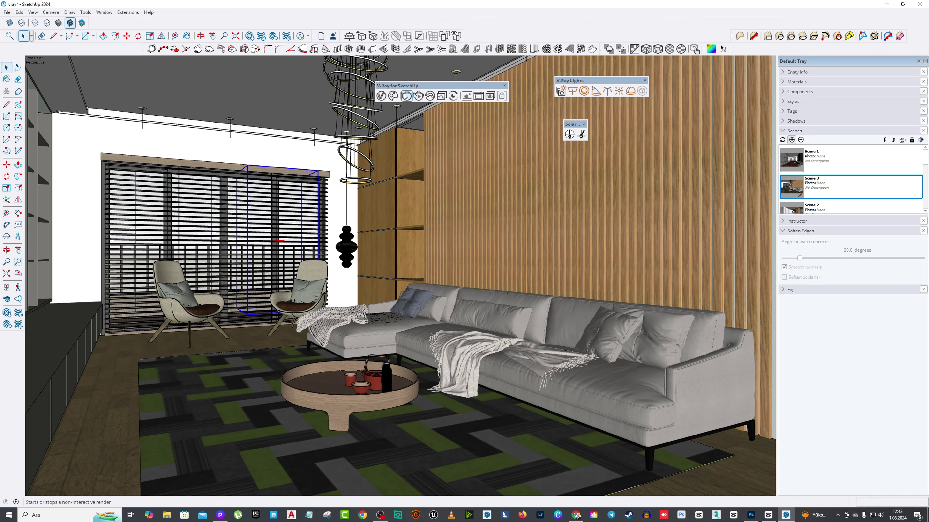
click(406, 96)
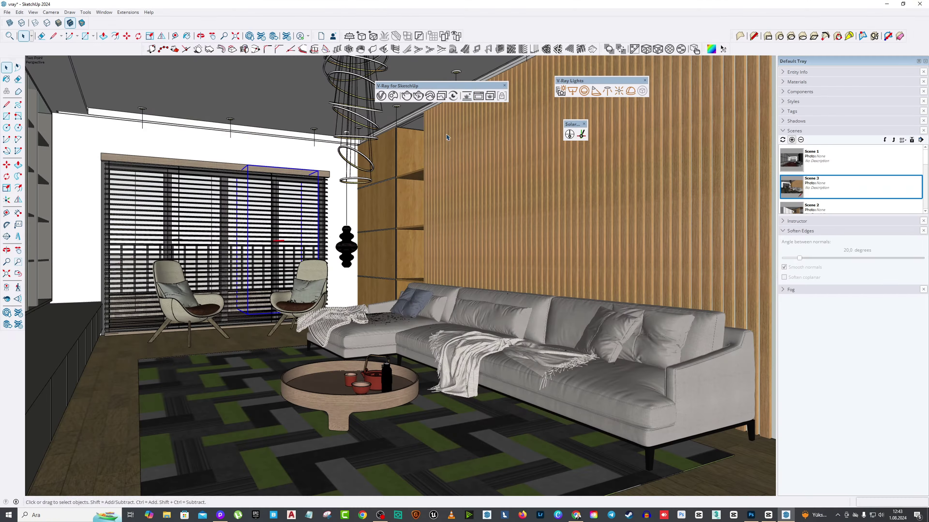
drag(463, 90, 485, 127)
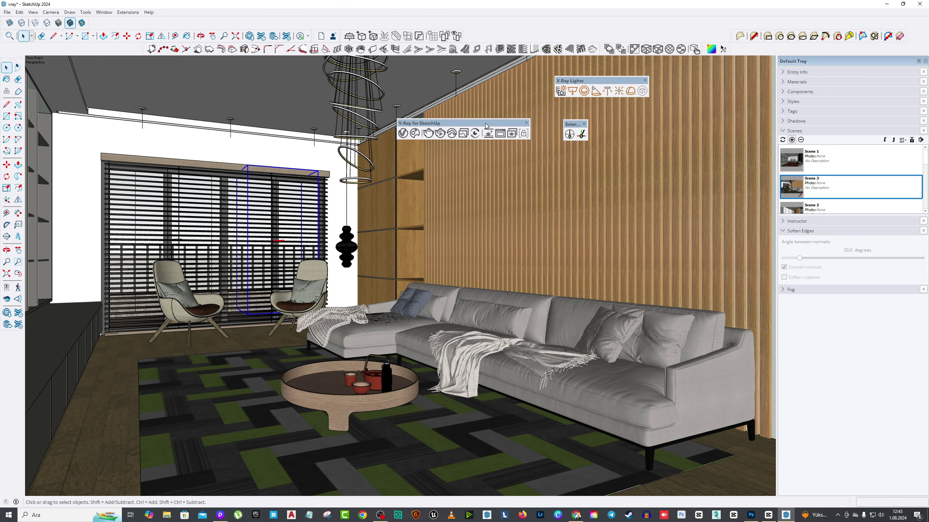
Render the living room, add an Exposure layer with Highlight Burn at 0, then close.
click(500, 133)
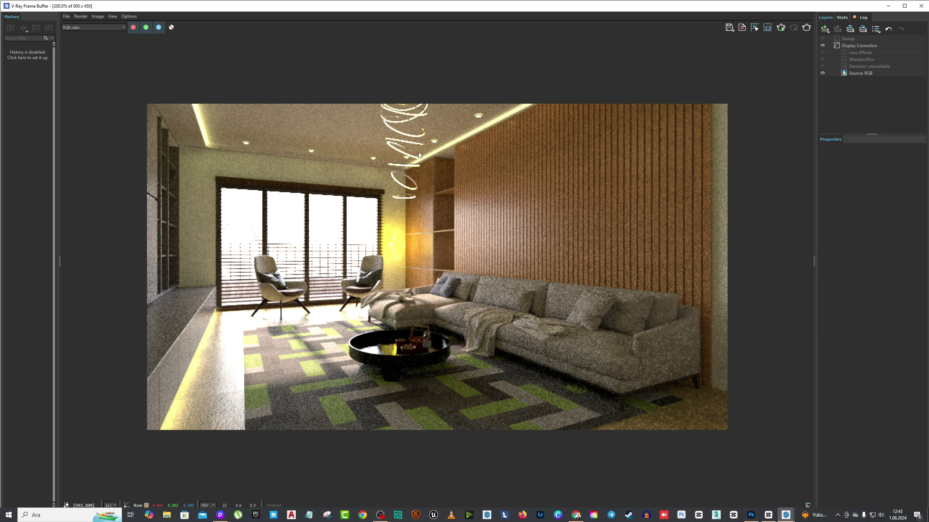
click(809, 36)
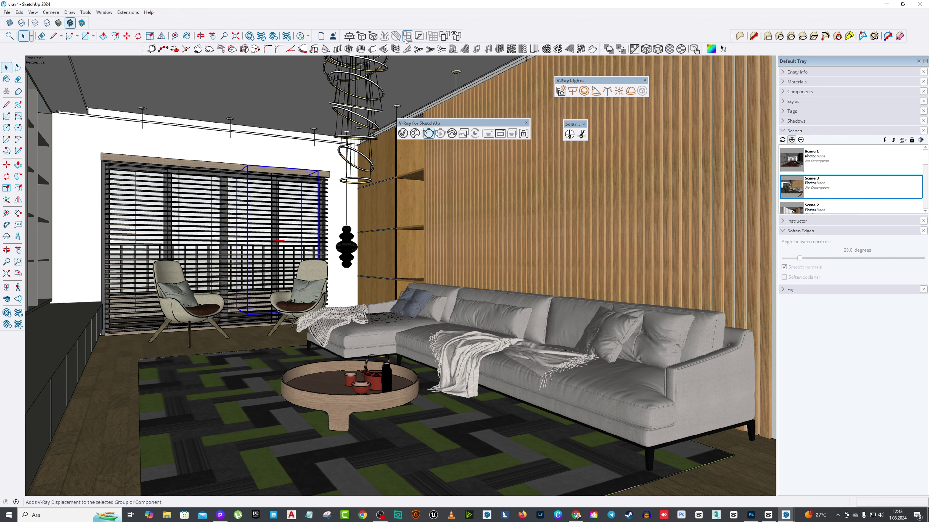
click(403, 133)
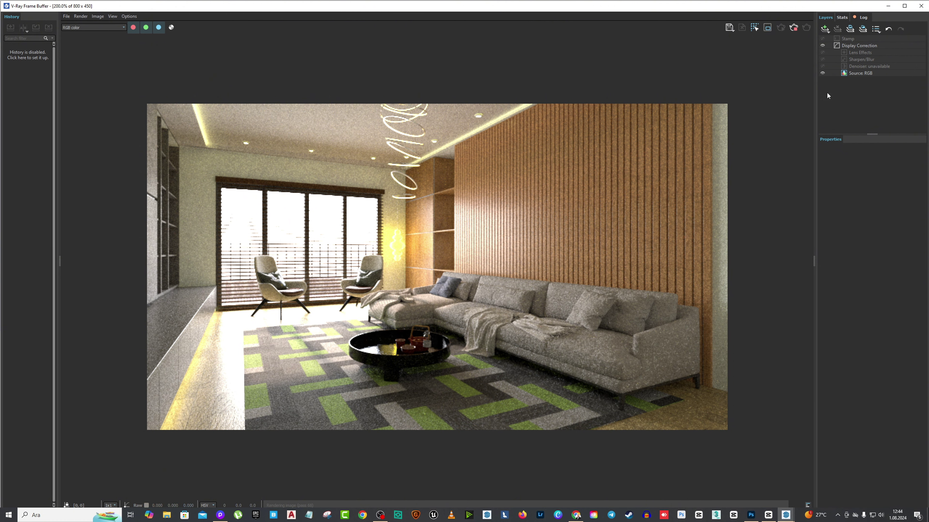
click(825, 28)
click(831, 105)
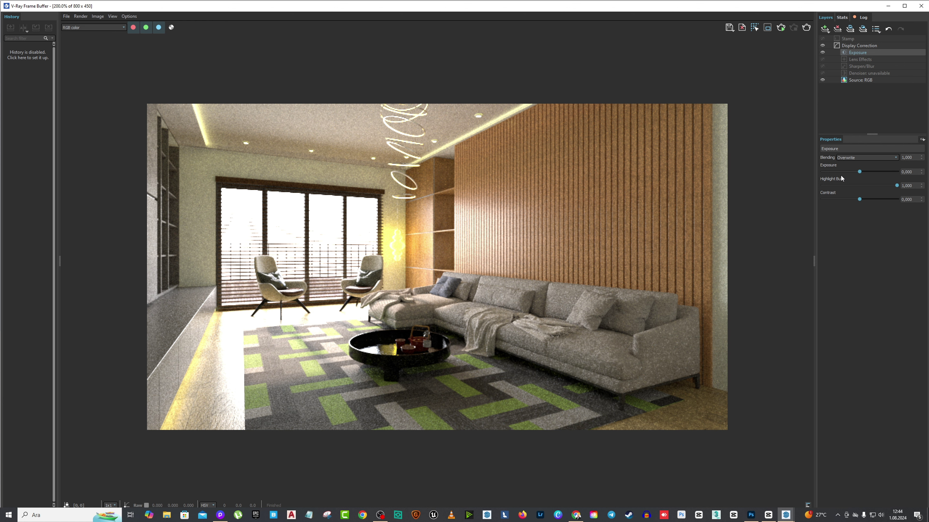
drag(898, 186, 828, 186)
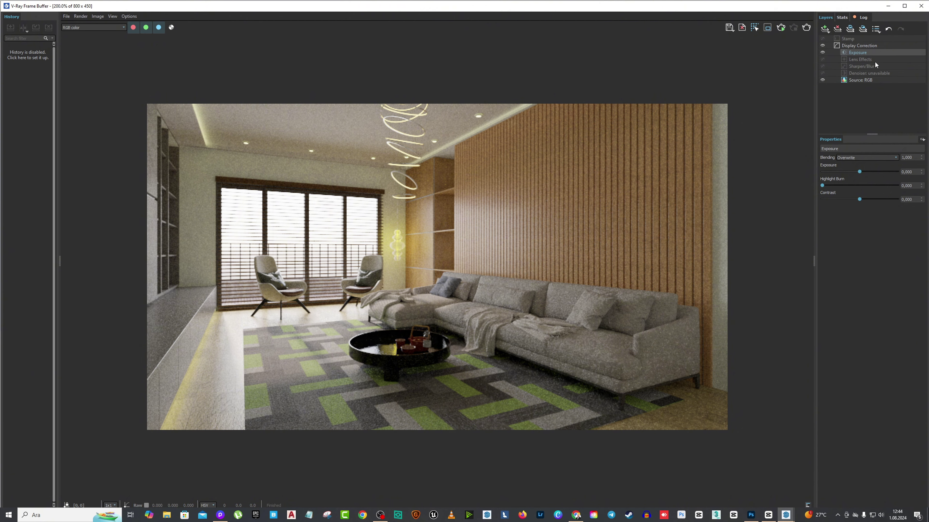
click(921, 5)
Expand the Denoiser section in Render Parameters and switch it on.
drag(533, 197, 520, 157)
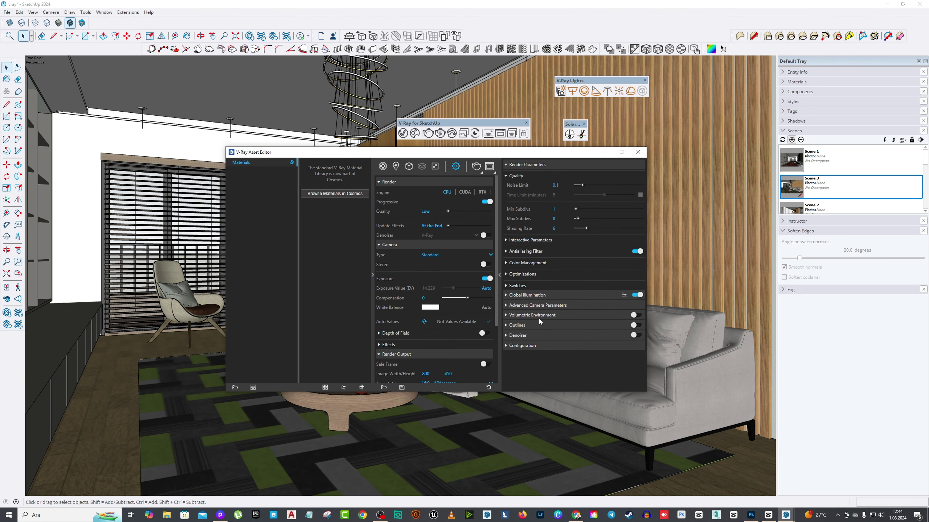
click(538, 335)
click(633, 336)
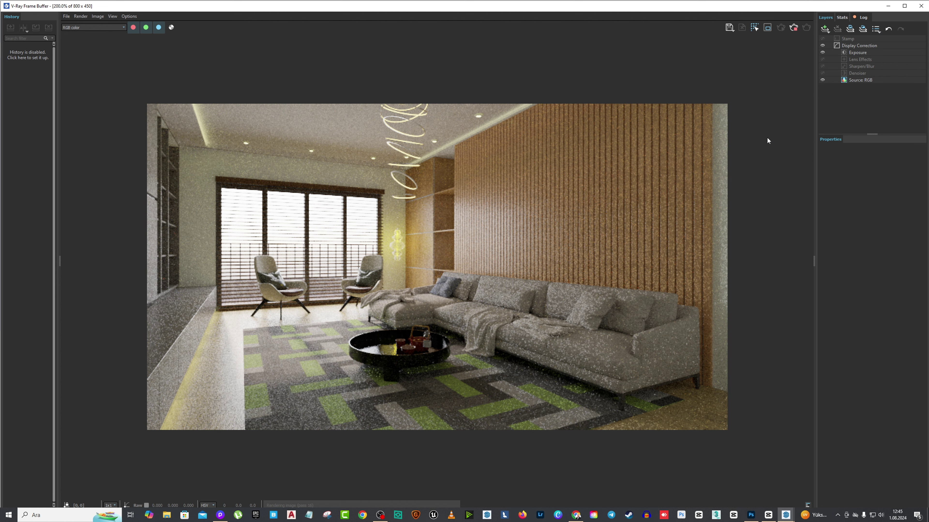
Restore Exposure Highlight Burn to 1.000 and toggle the Denoiser layer off and on to compare.
click(855, 53)
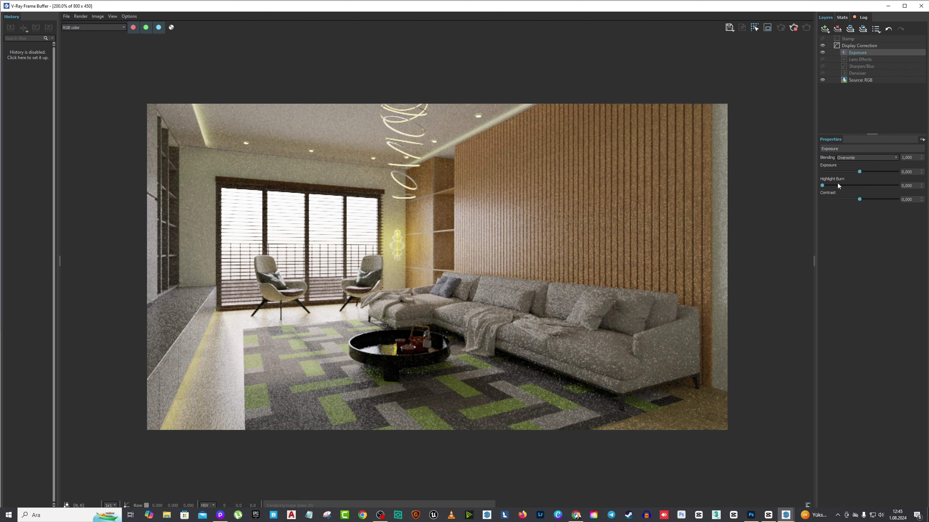
mouse_move(823, 186)
mouse_down()
mouse_move(897, 186)
mouse_move(706, 195)
mouse_up()
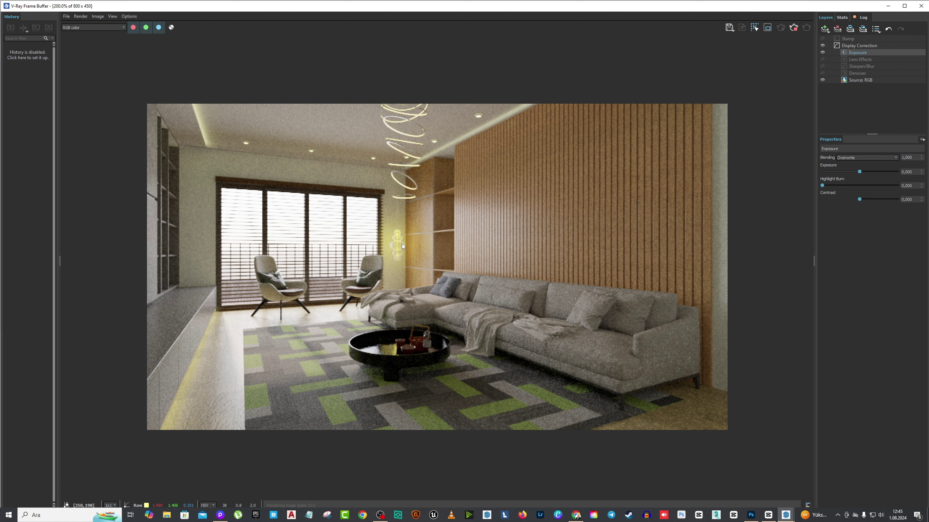
click(824, 73)
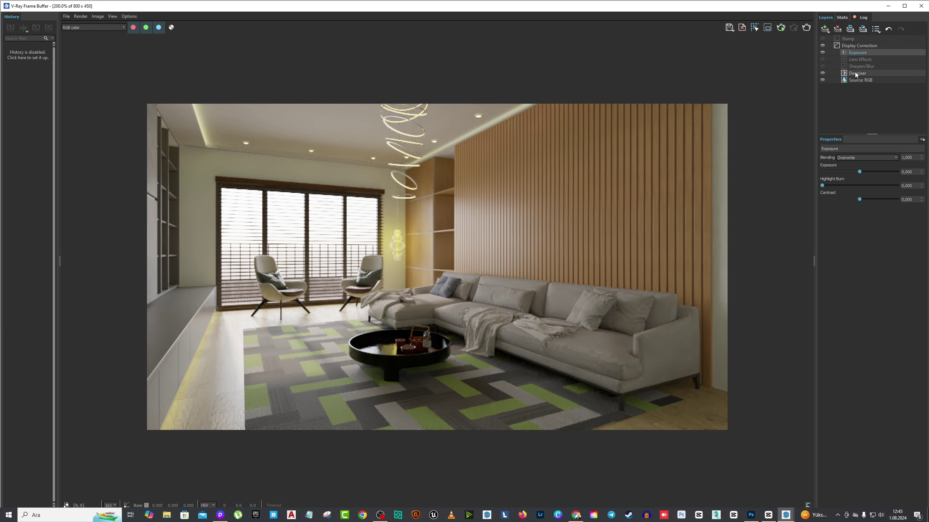
click(823, 74)
scroll(684, 228, up, 2)
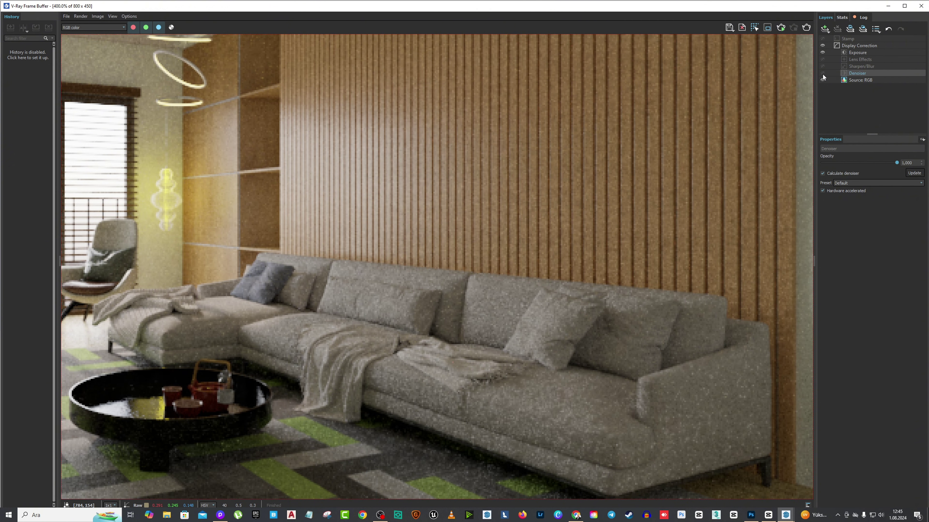
click(823, 74)
scroll(509, 210, down, 2)
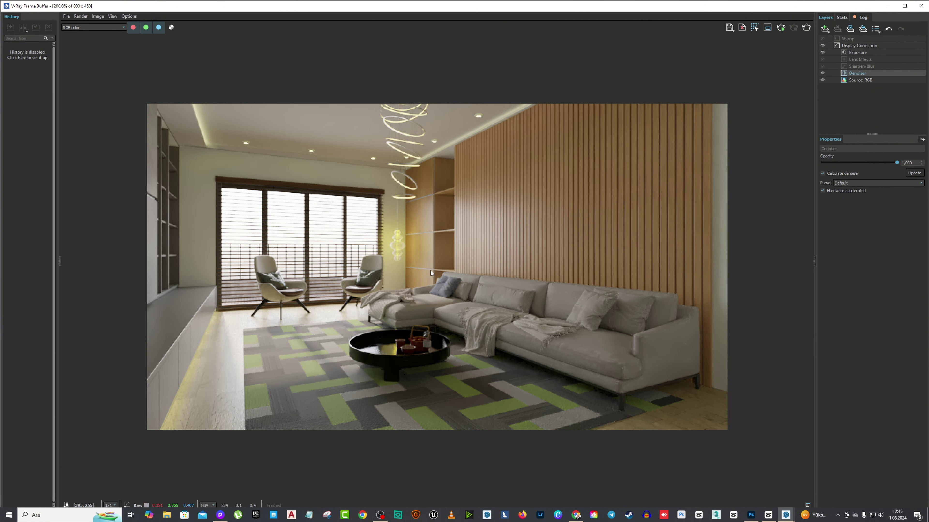
scroll(431, 272, down, 2)
Close the frame buffer and settings, then place a dome light on the floor.
click(921, 6)
click(638, 153)
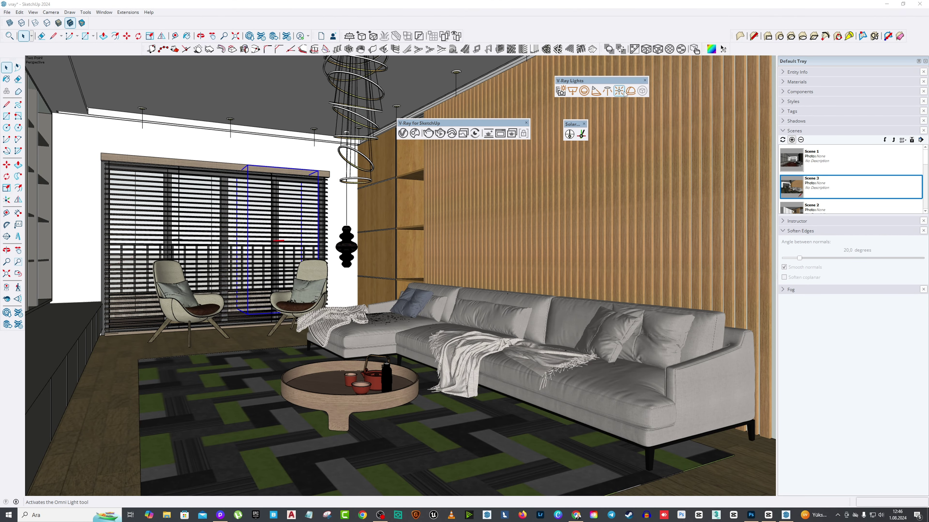
click(631, 94)
click(192, 362)
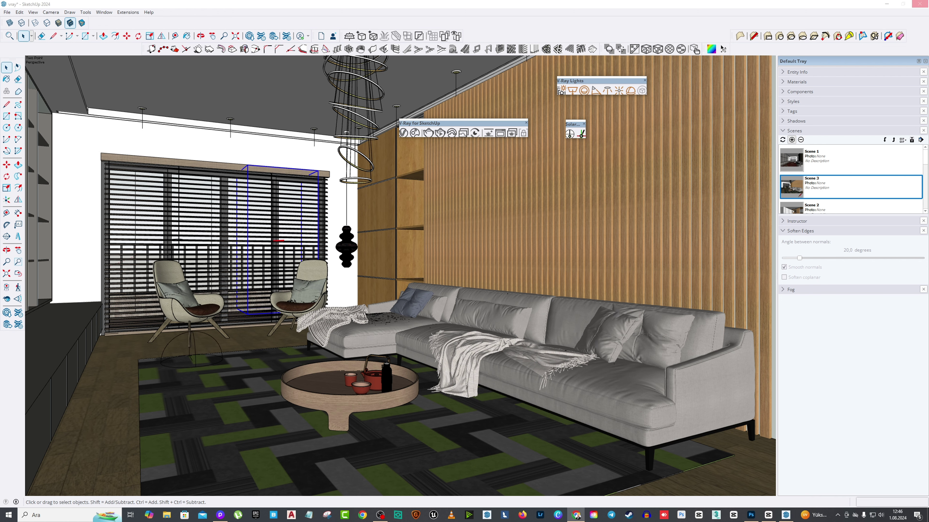
Search for 'hdri haven' and open the HDRI Haven website.
text(hdri)
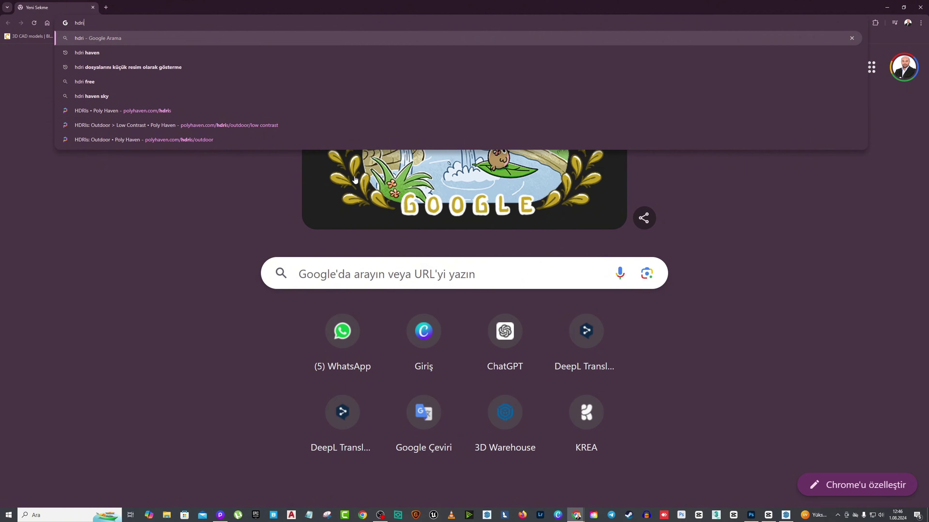
key(Down)
key(Return)
click(301, 293)
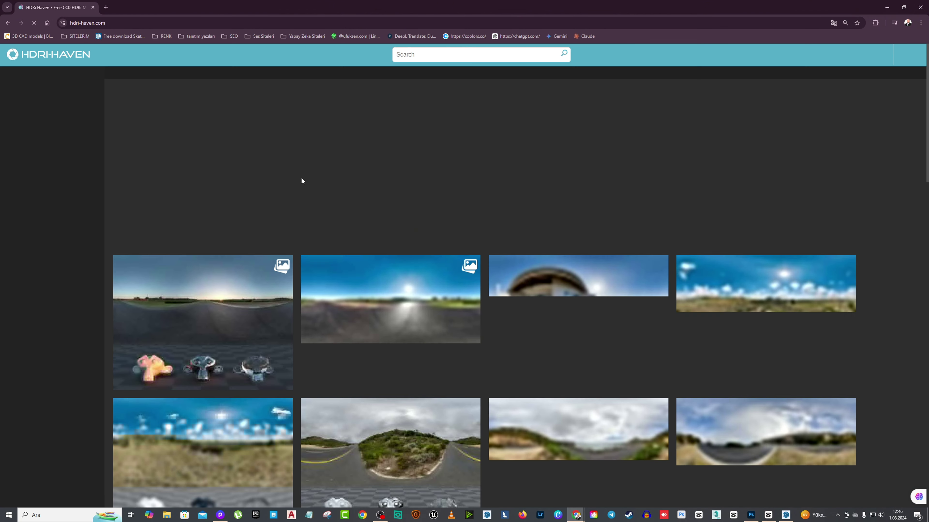
scroll(494, 234, down, 1)
scroll(584, 324, down, 2)
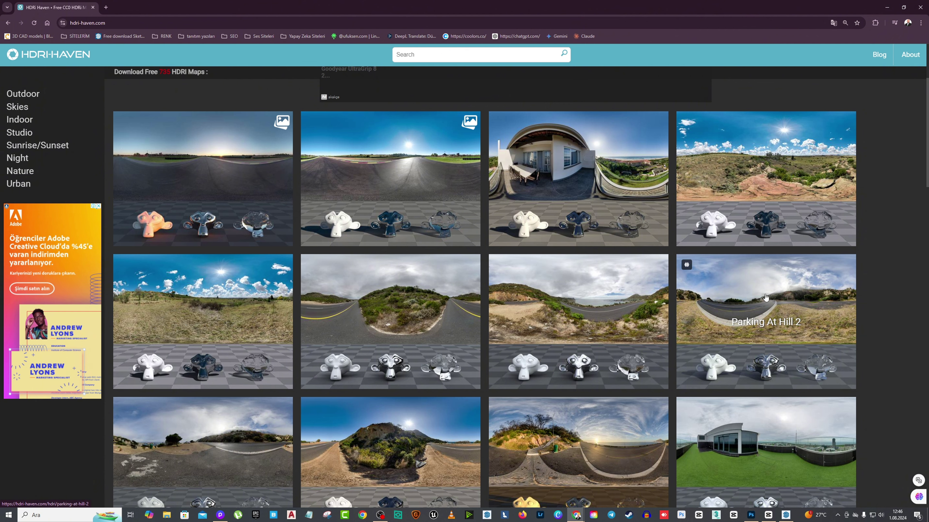
Download the Parking At Hill 2 HDRI map at 8K resolution.
click(755, 287)
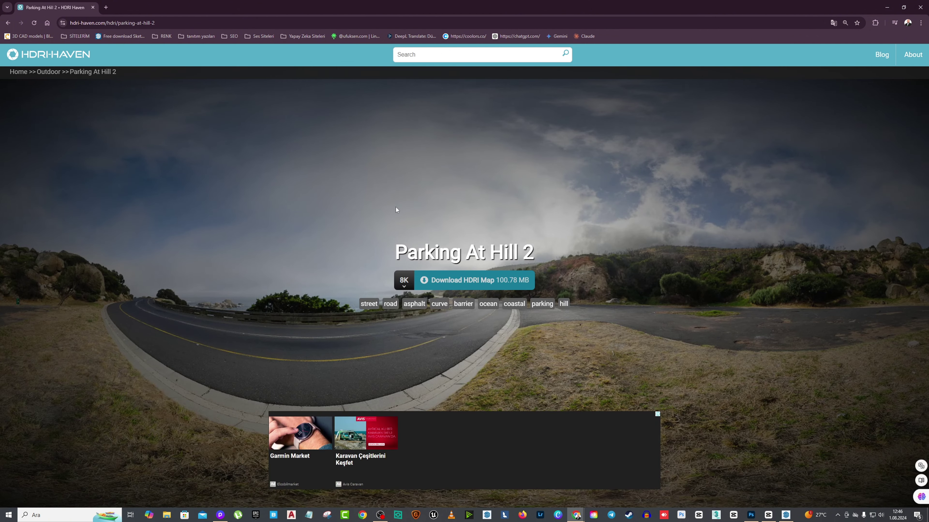
click(8, 23)
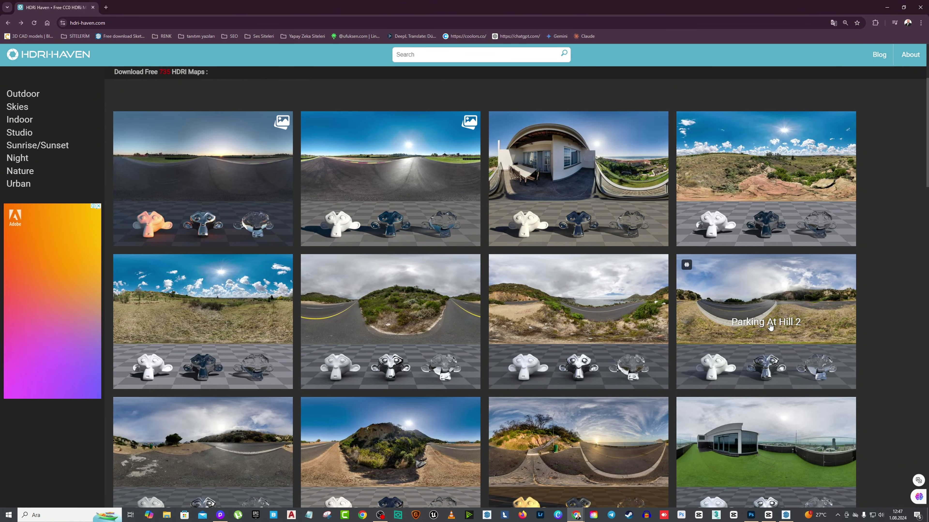
click(768, 326)
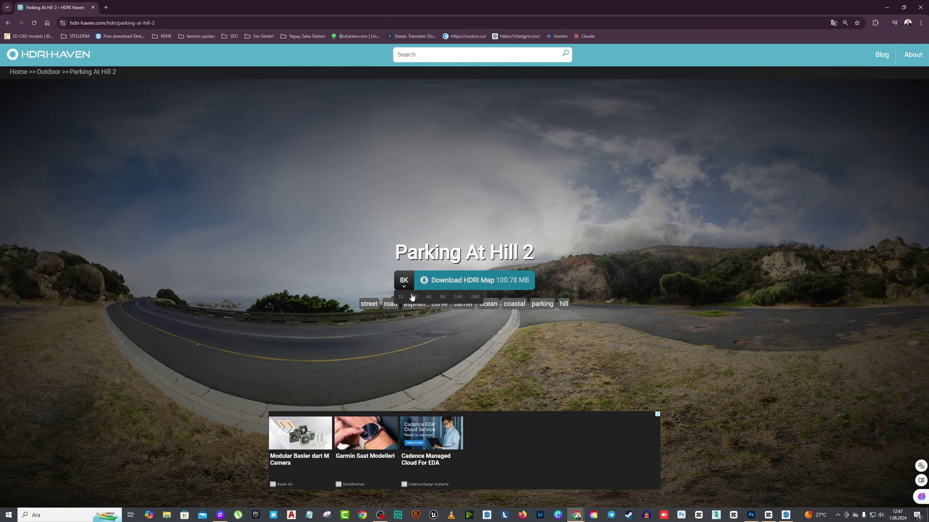
click(405, 283)
click(477, 285)
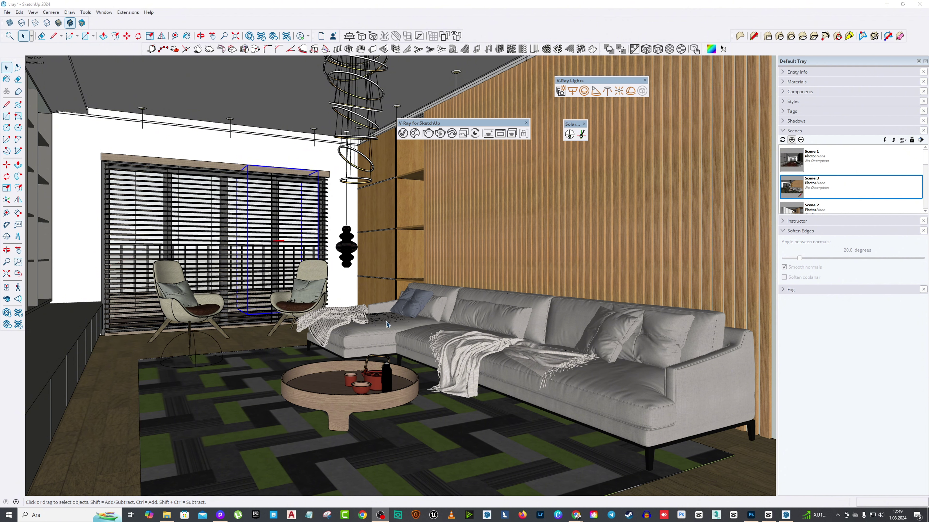
Select the dome light and open the file picker for its image texture.
click(197, 342)
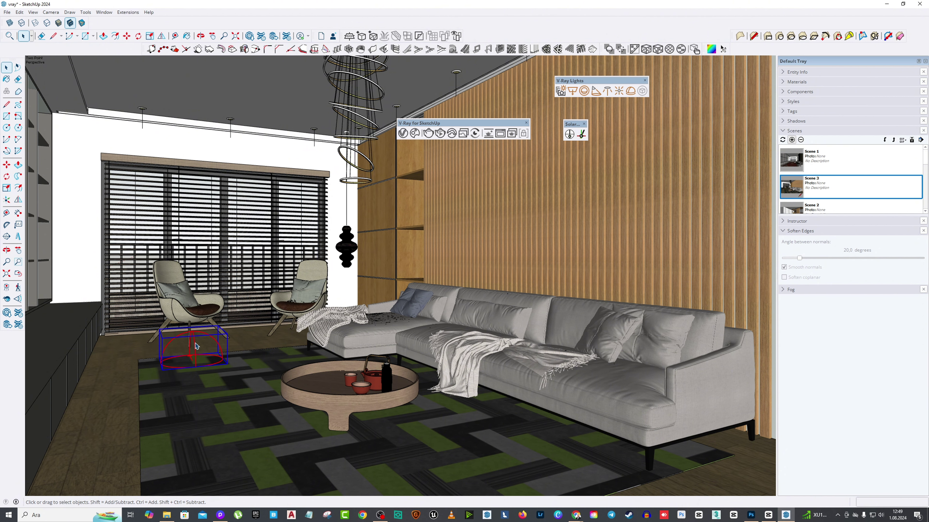
click(402, 133)
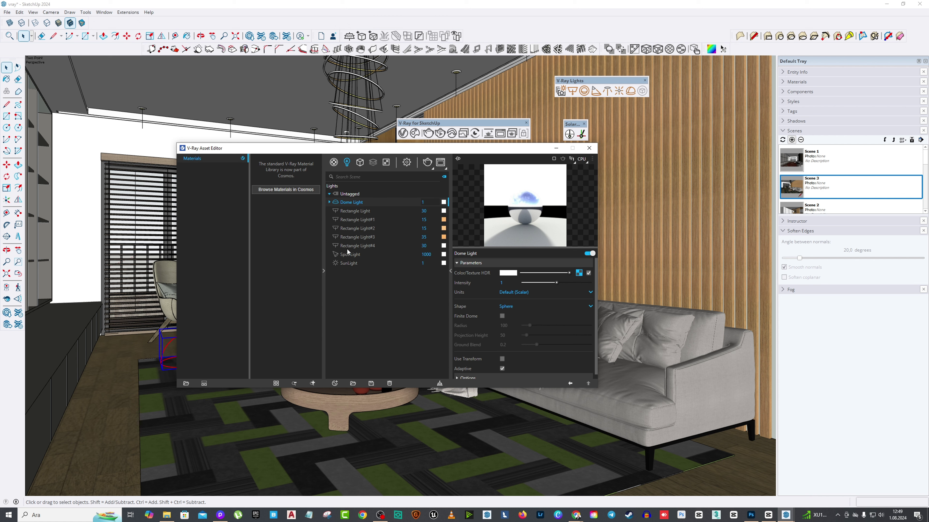
click(348, 255)
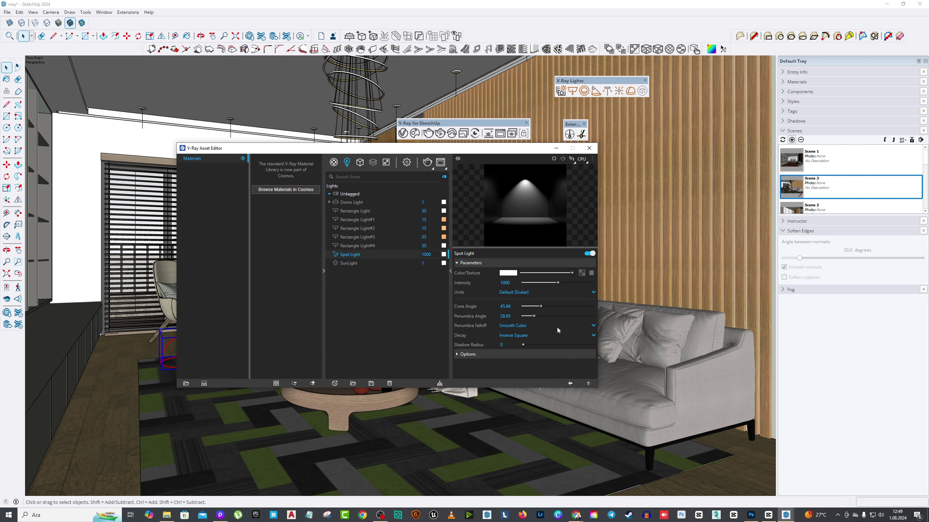
click(348, 204)
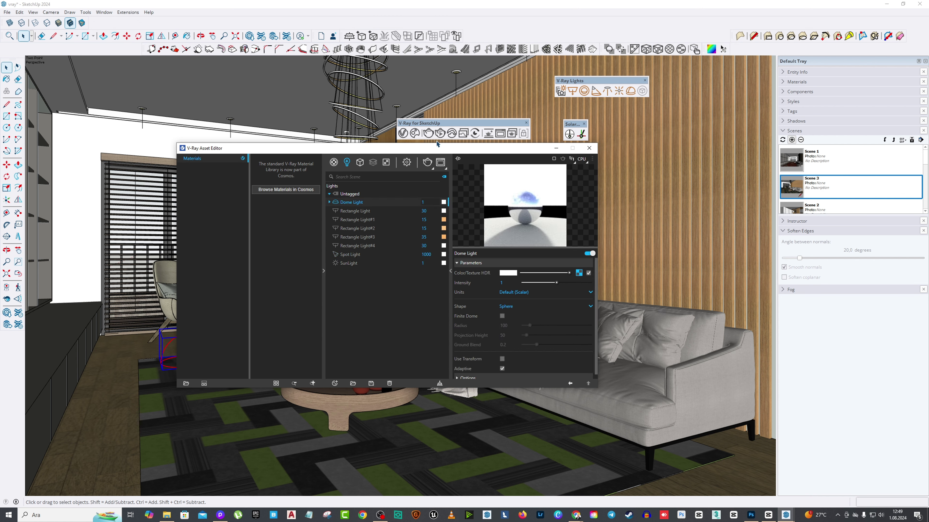
click(578, 276)
click(593, 275)
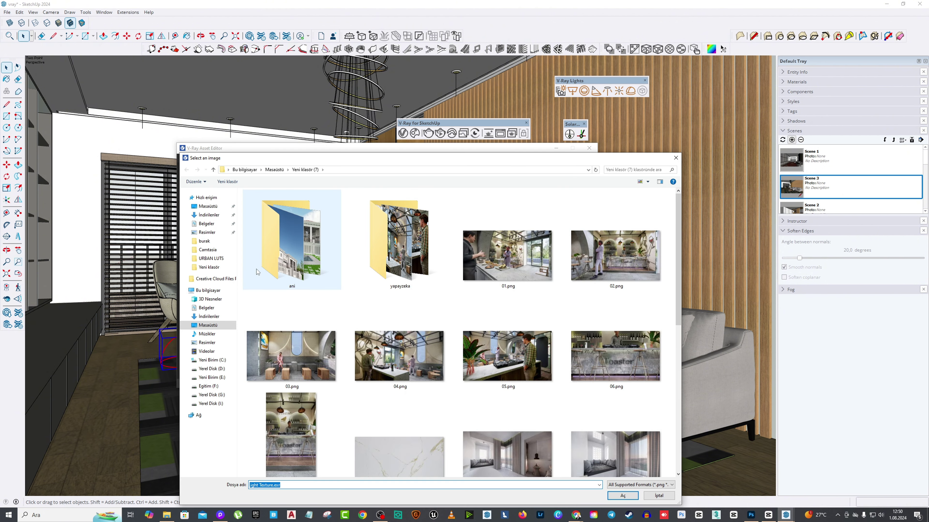
Browse folders to the İndirilenler downloads folder on the Egitim (F:) drive.
click(209, 386)
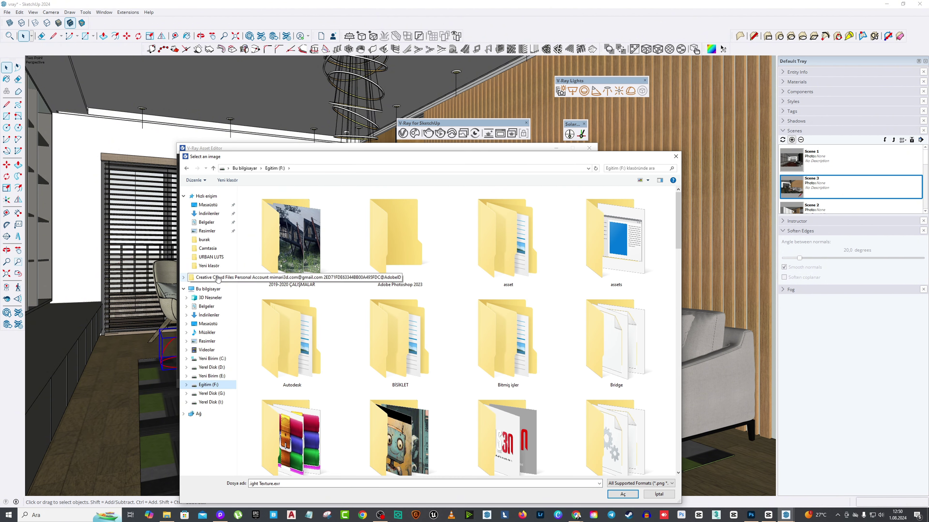
click(212, 265)
click(204, 240)
click(209, 385)
click(210, 256)
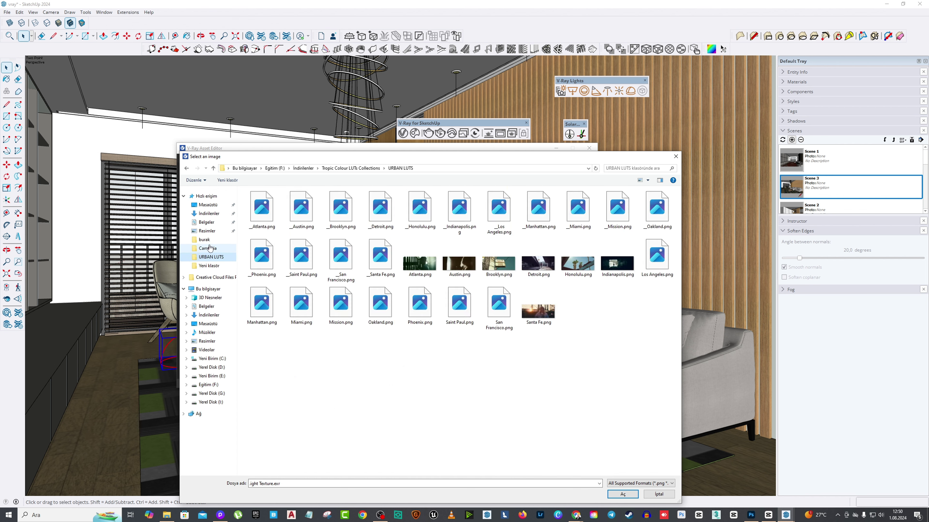
click(208, 385)
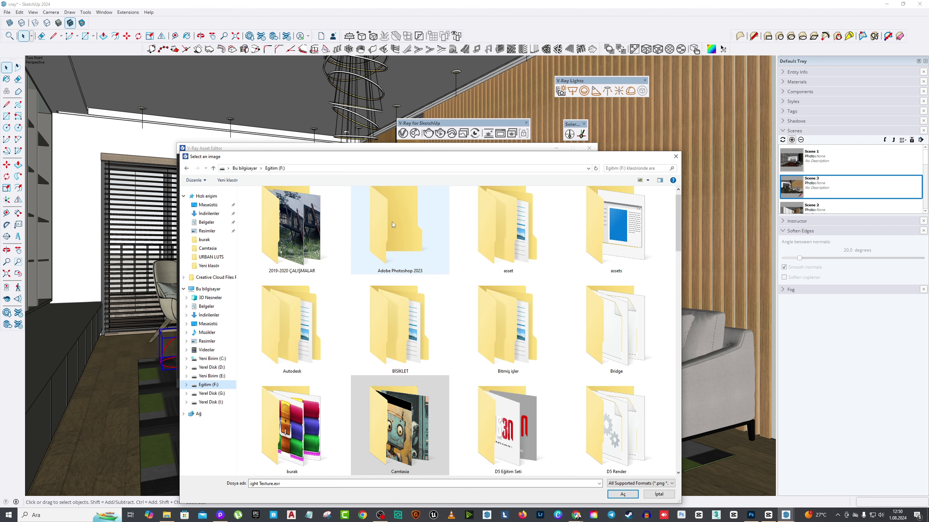
scroll(431, 308, down, 5)
double_click(618, 415)
scroll(496, 371, down, 5)
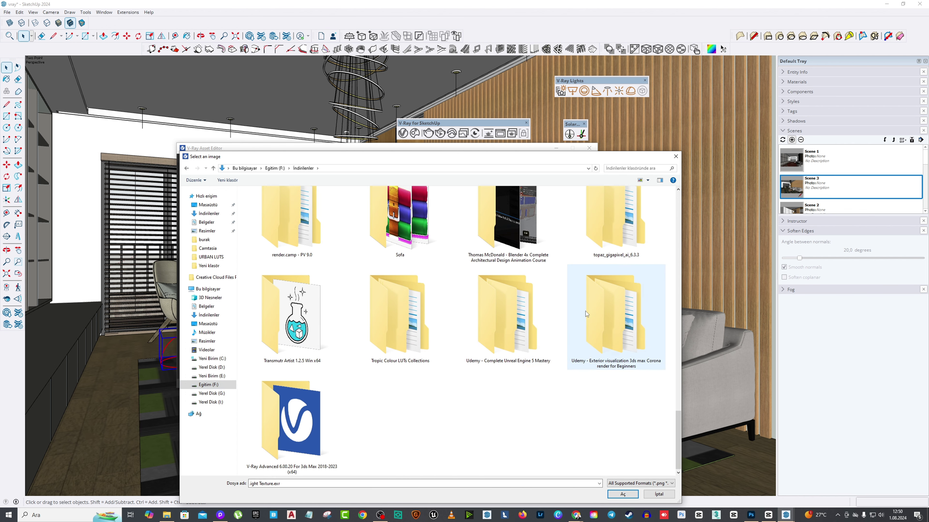
scroll(496, 370, down, 2)
Locate the download via browser history and load victoria_curve_02_8k.hdr into the dome light.
key(alt+Tab)
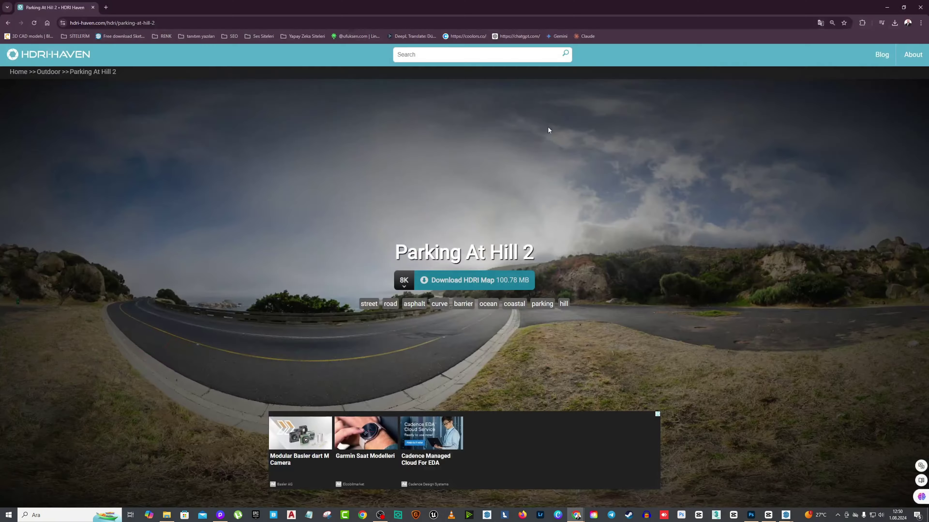
click(921, 22)
click(834, 110)
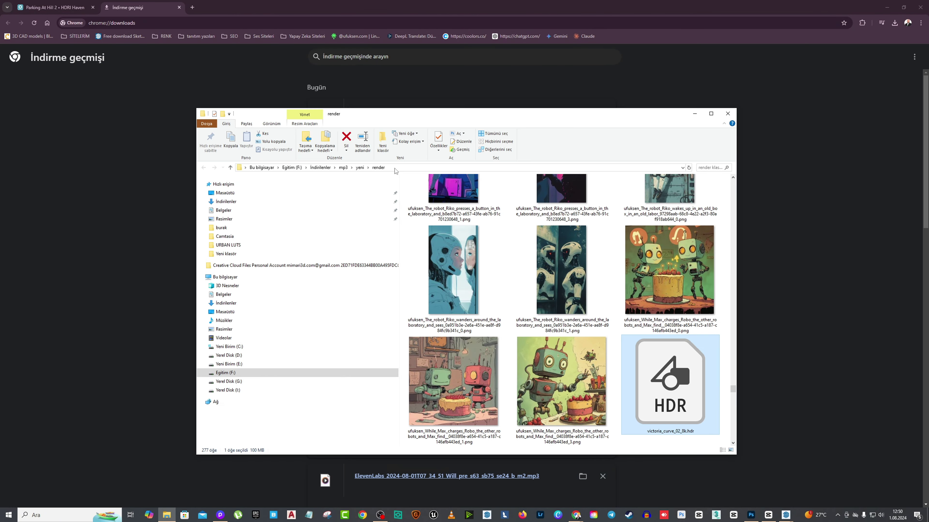
key(alt+Tab)
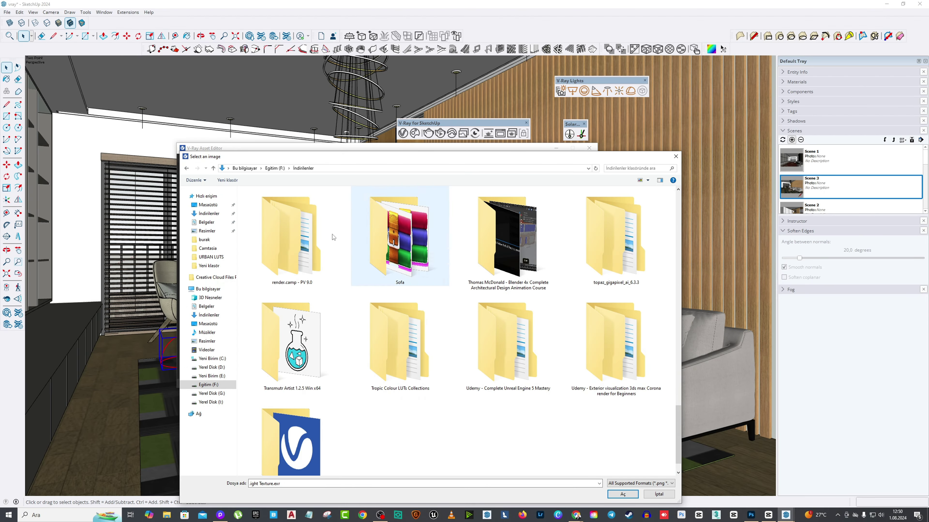
click(325, 167)
mouse_move(678, 200)
mouse_down()
mouse_move(678, 459)
mouse_move(679, 410)
mouse_up()
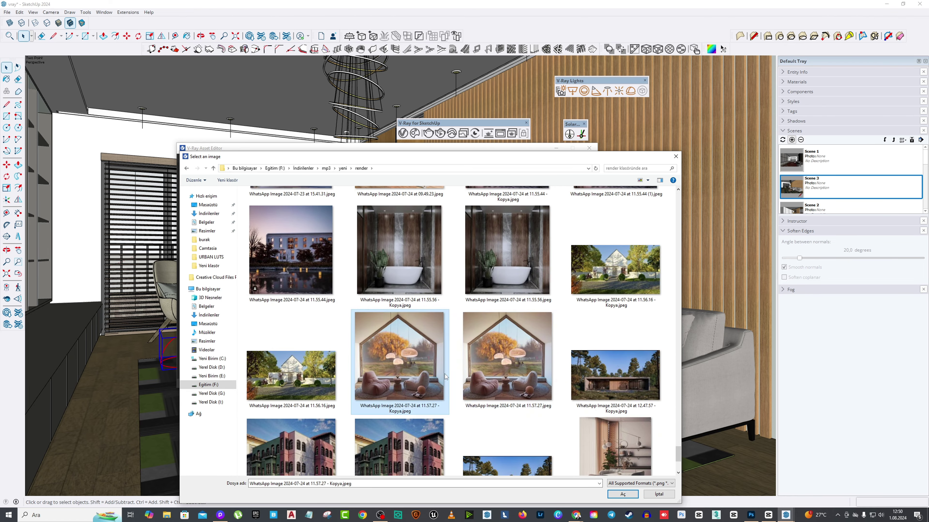
click(289, 263)
click(618, 495)
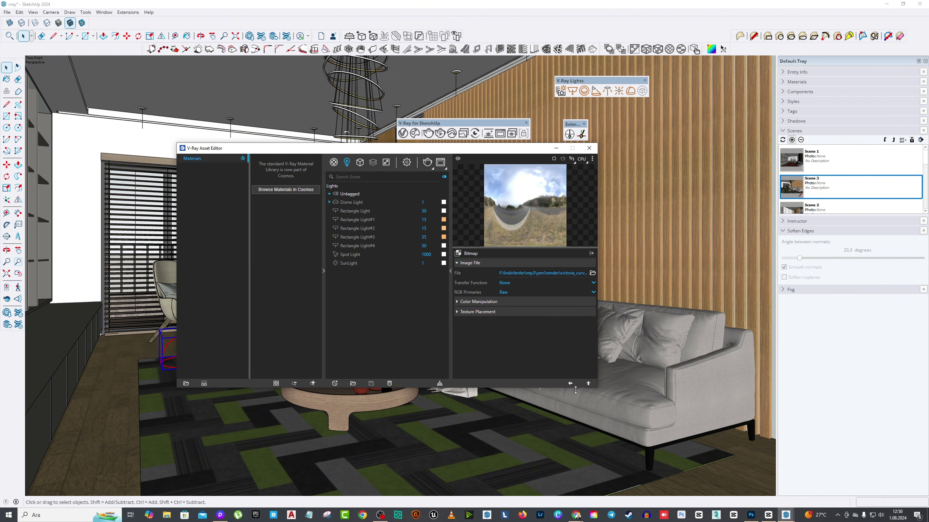
Set the dome light intensity to 30.
click(570, 383)
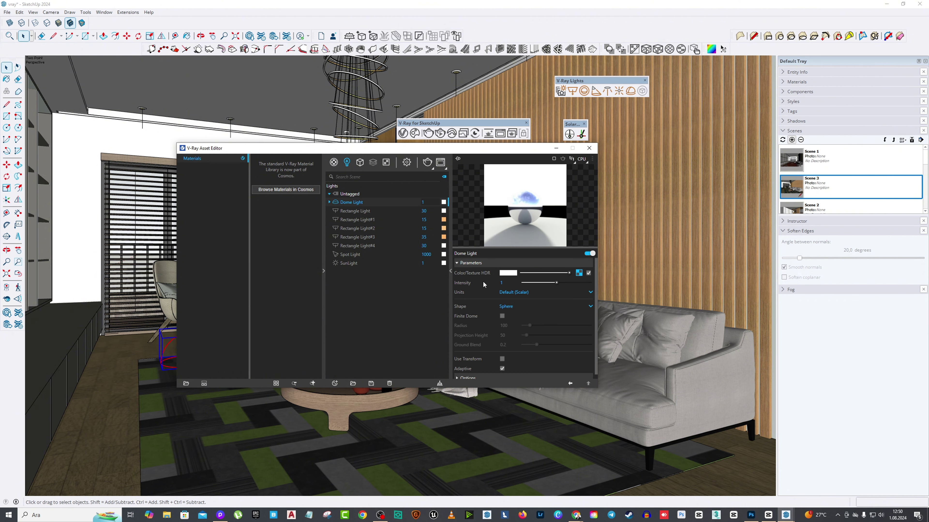
double_click(501, 282)
text(30)
key(Return)
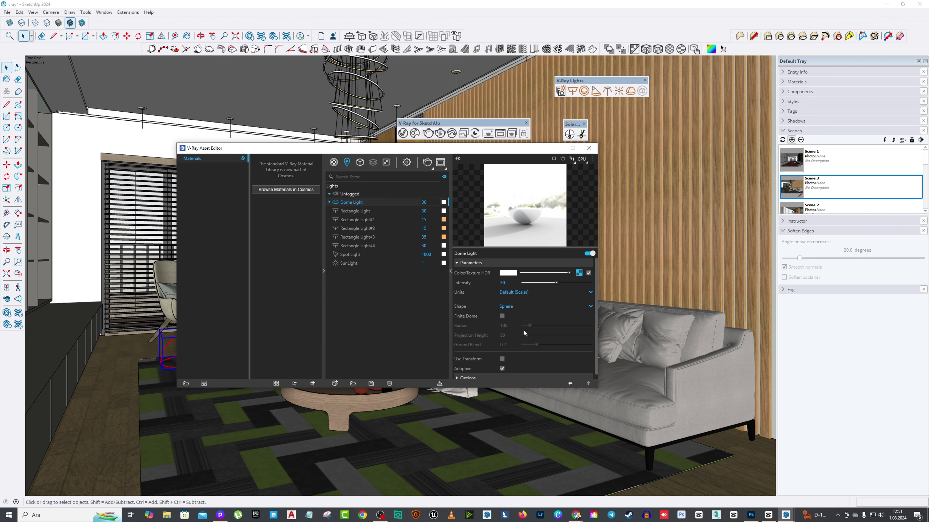
Render the scene, region-render the balcony window, then stop and close the frame buffer.
click(589, 148)
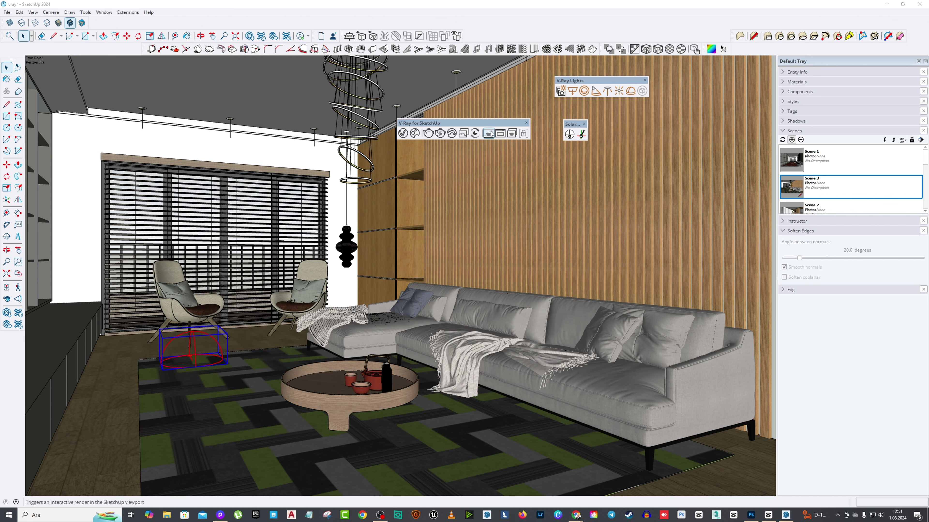
click(491, 134)
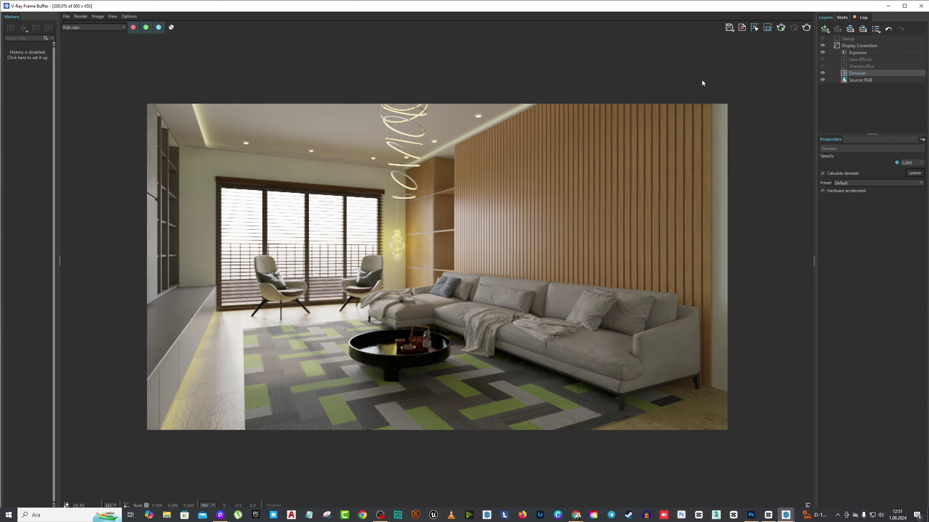
click(767, 27)
drag(199, 176, 394, 322)
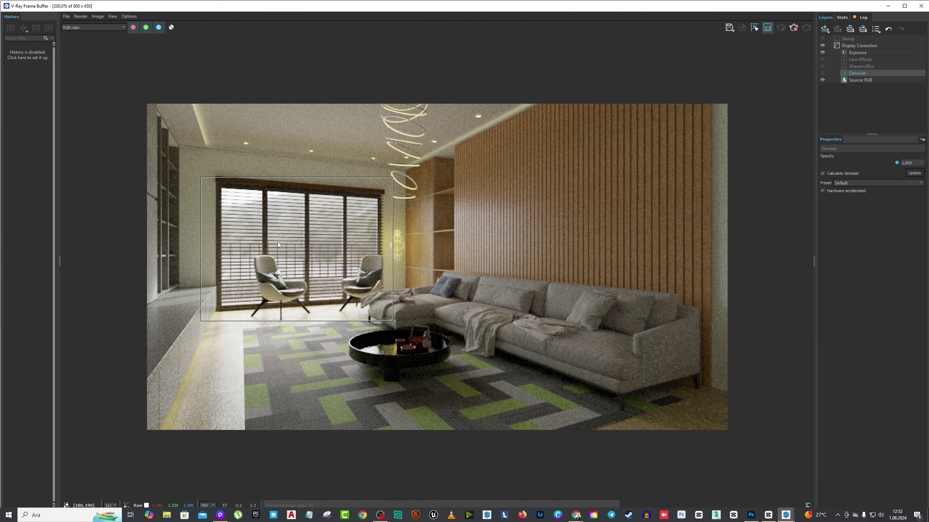
click(794, 27)
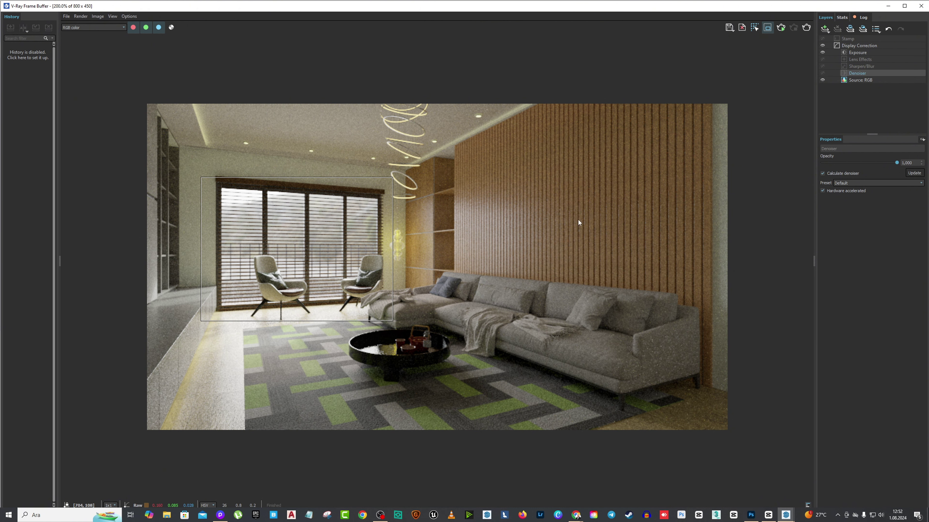
click(921, 6)
Set the SunLight intensity multiplier to 0.8 and size multiplier to 6.
click(403, 133)
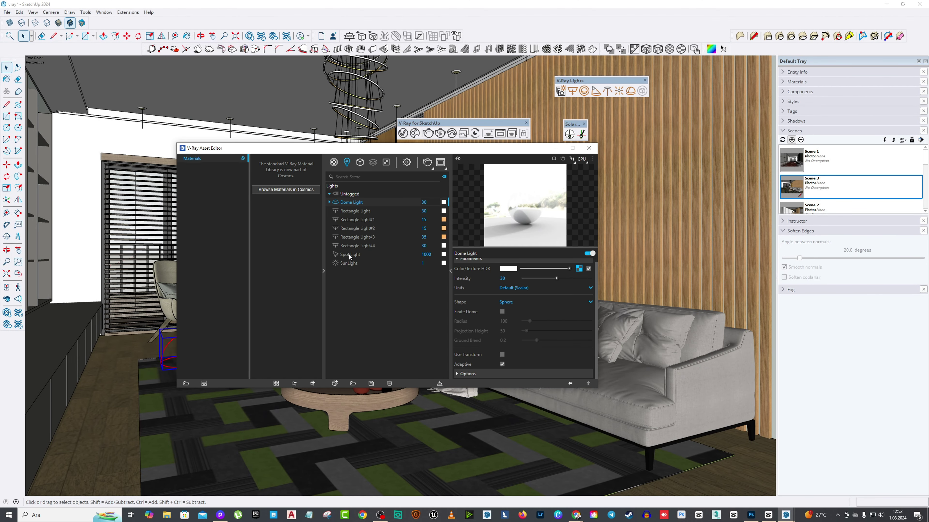
click(348, 263)
text(4)
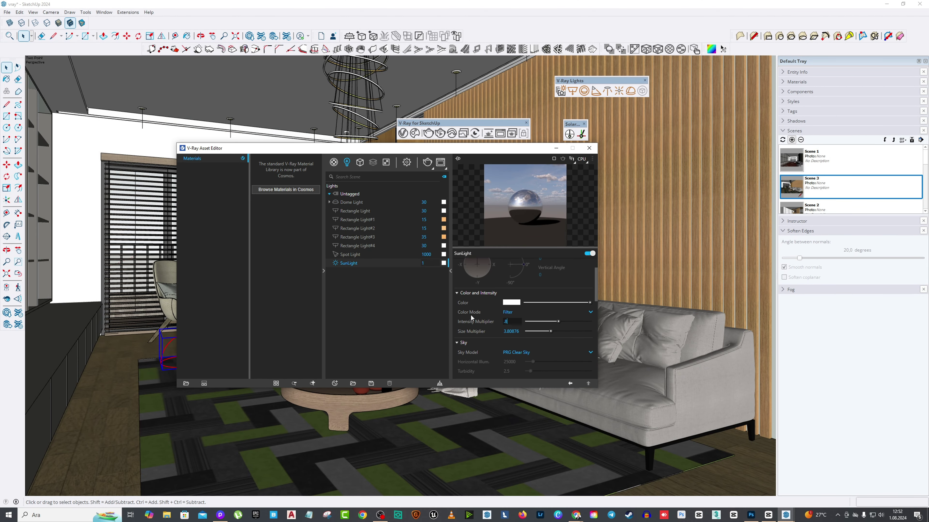
key(Return)
key(Tab)
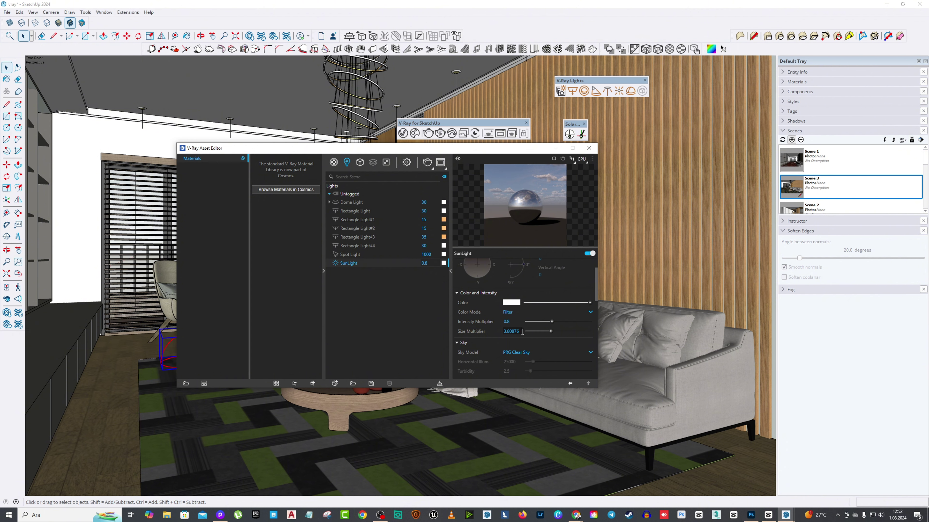
text(6)
key(Return)
Set output to 1920×1080 at Medium quality and start the render.
click(407, 162)
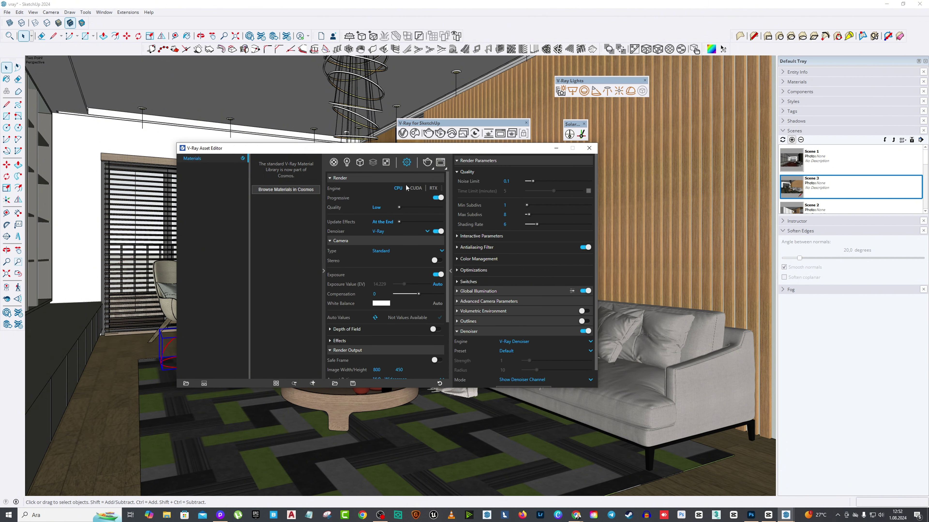
scroll(392, 335, down, 1)
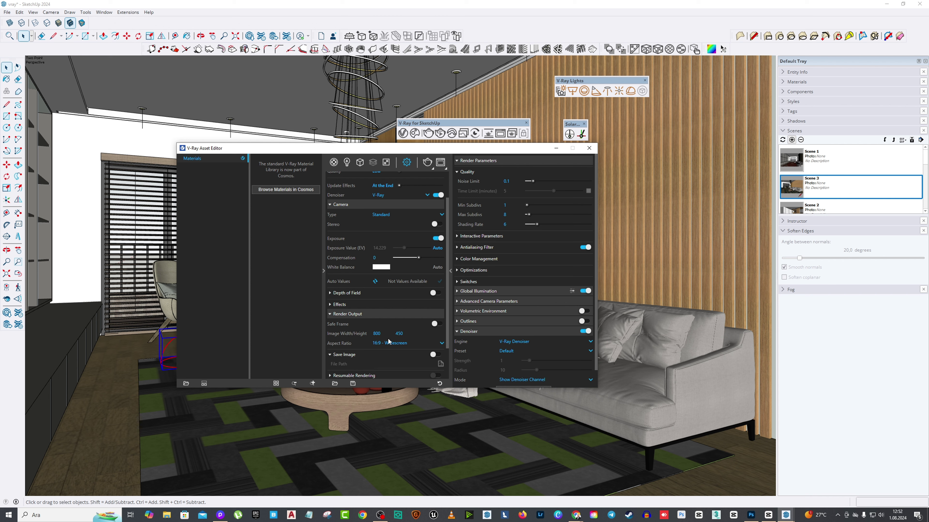
click(378, 333)
text(1920)
key(Tab)
scroll(439, 209, up, 1)
drag(382, 198, 394, 199)
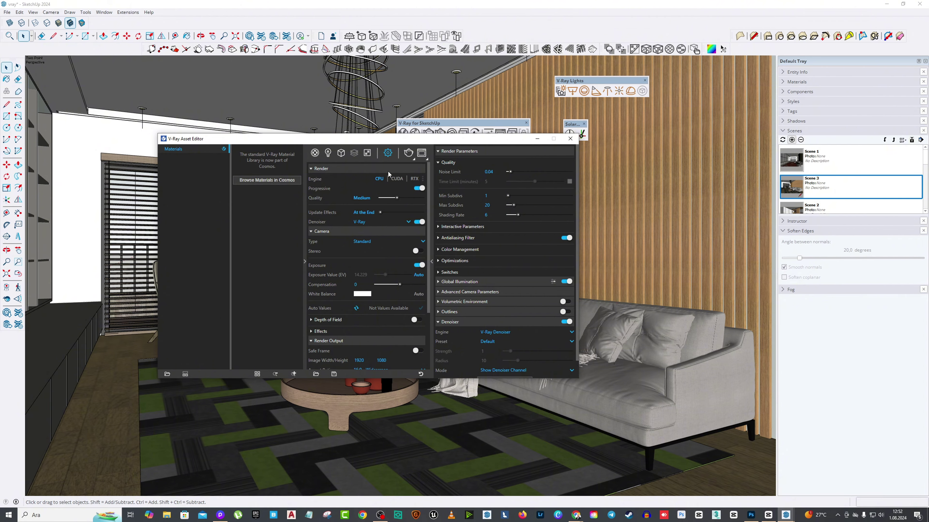
click(409, 153)
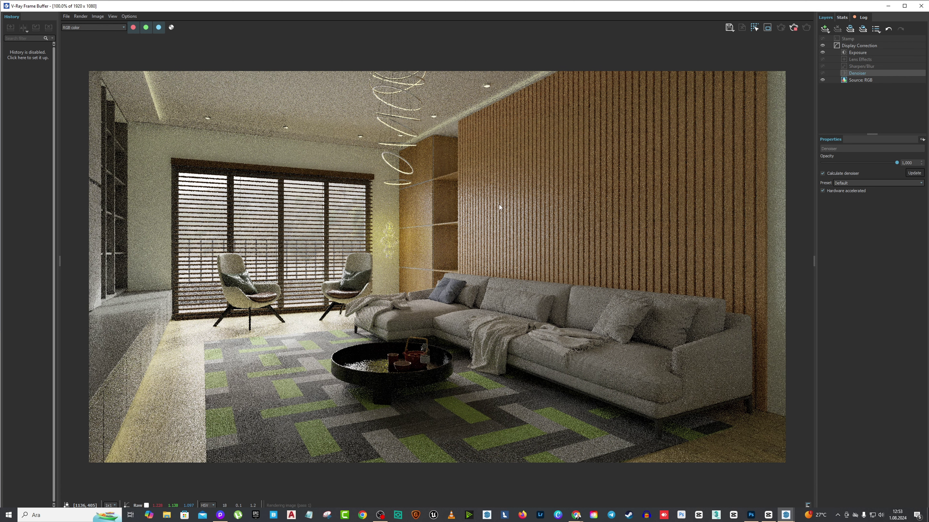
Hide the Asset Editor, watch the 1920×1080 render refine, and stop it once clean.
mouse_move(785, 515)
click(862, 487)
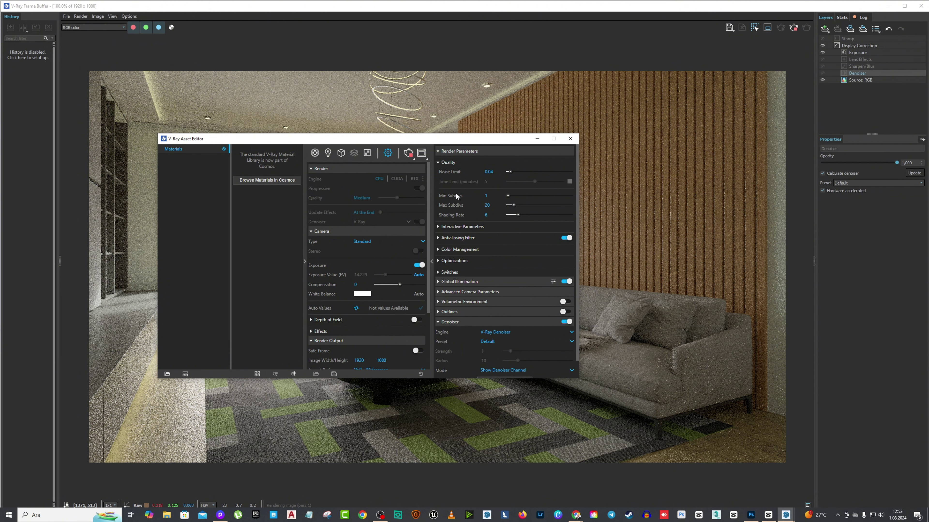
click(538, 138)
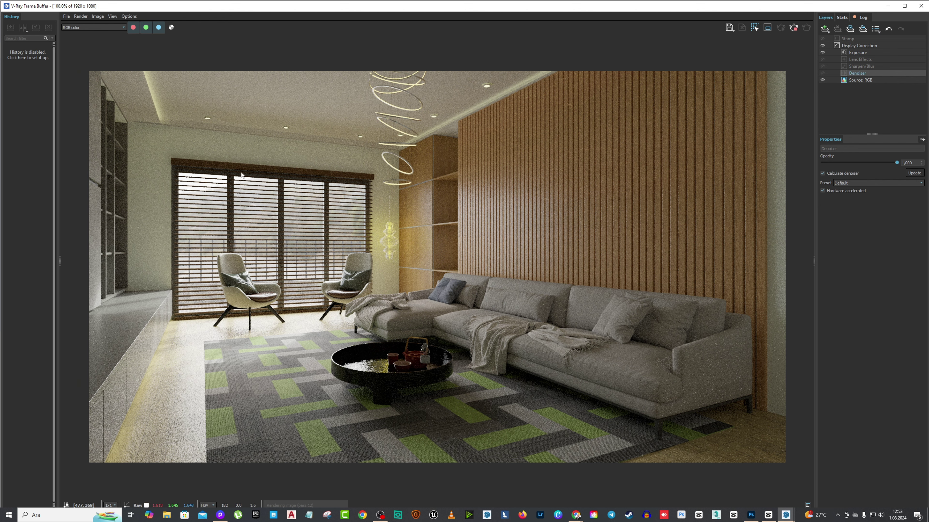
click(794, 27)
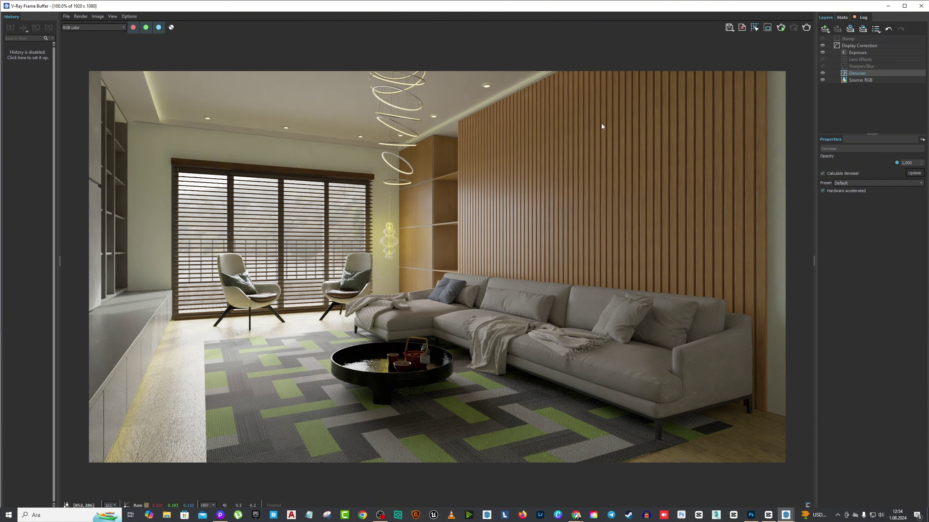
Switch V-Ray to CUDA on the CPU and RTX 4090 with progressive off, then show the last render.
click(888, 6)
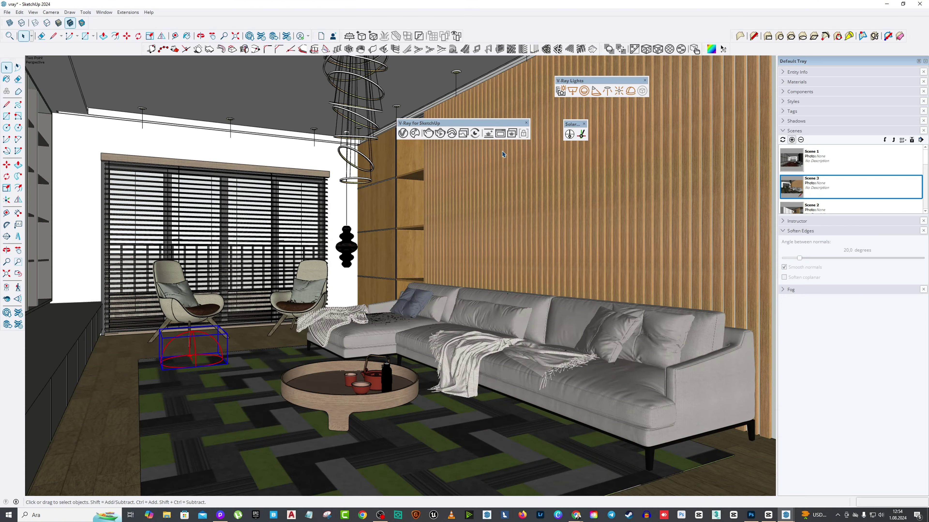
click(402, 133)
click(419, 189)
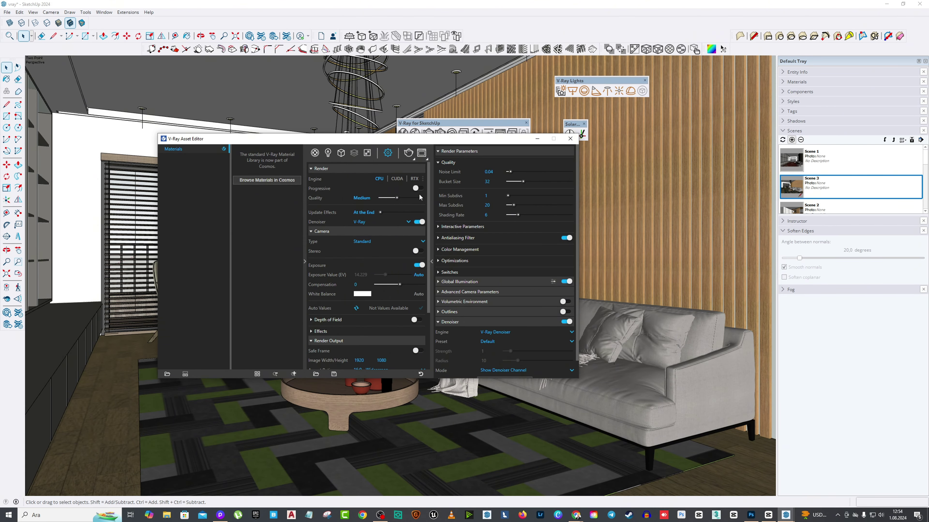
click(398, 180)
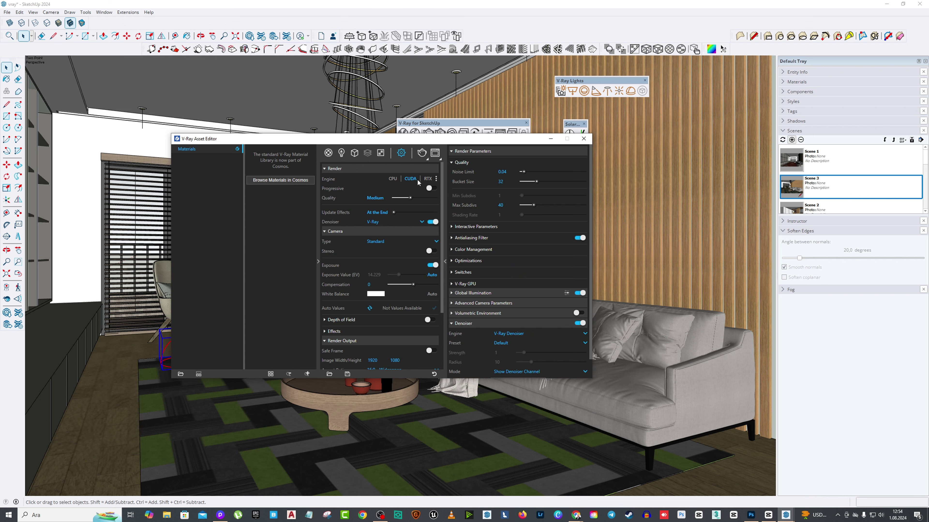
click(436, 178)
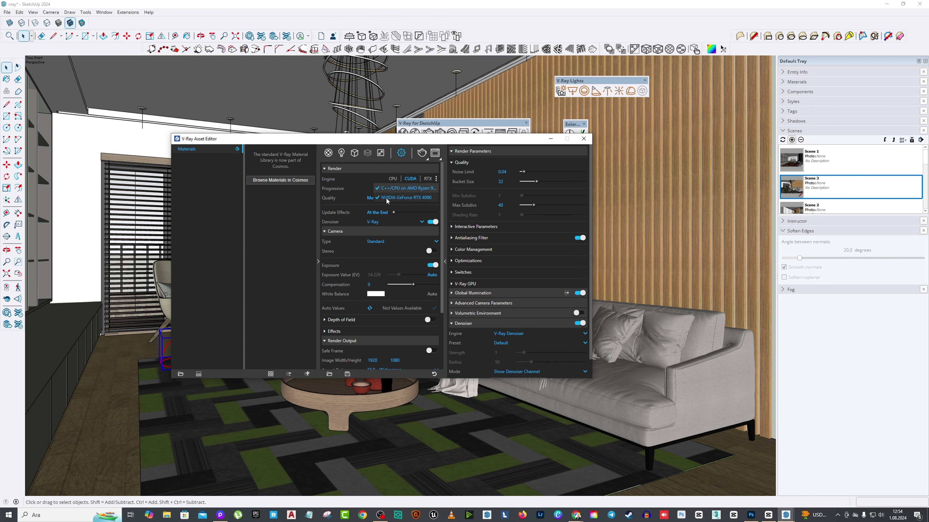
click(395, 196)
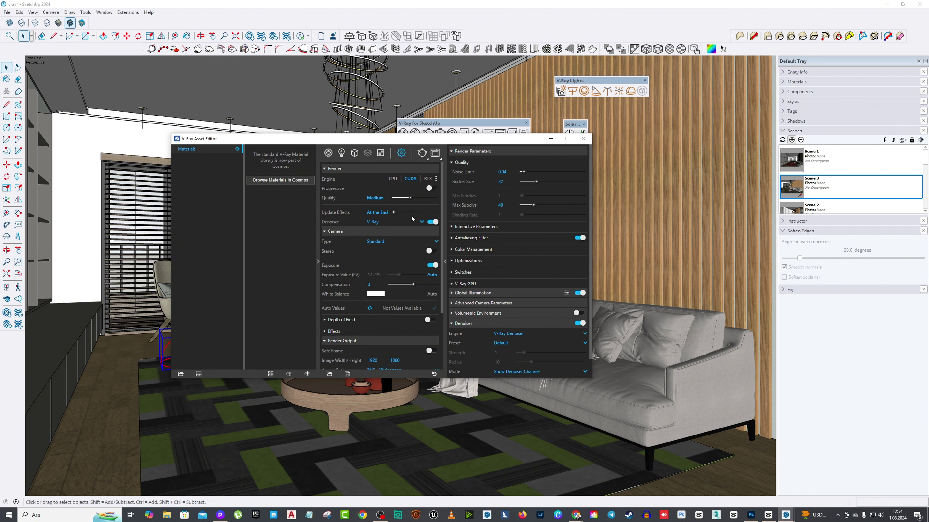
click(435, 153)
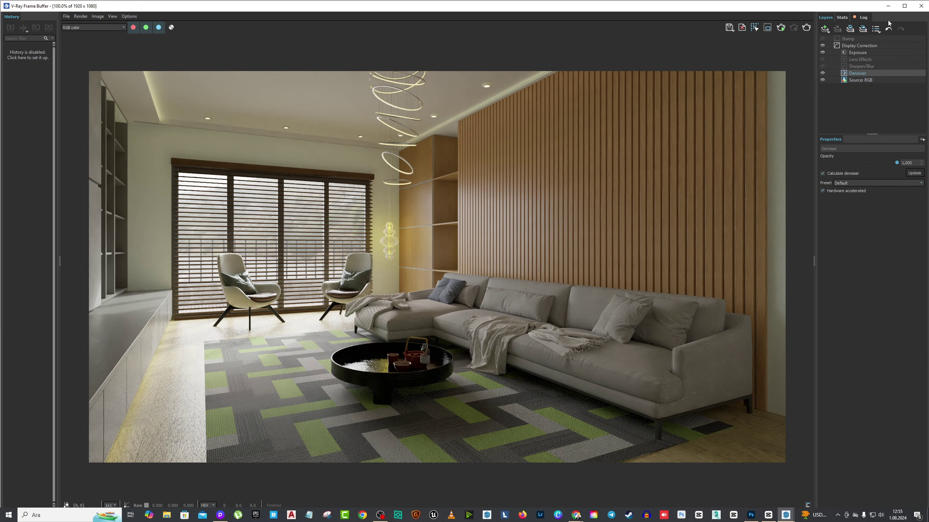
Put the Frame Buffer away, select the pendant lamp and reposition the Asset Editor window.
click(888, 6)
drag(243, 130, 477, 304)
click(345, 254)
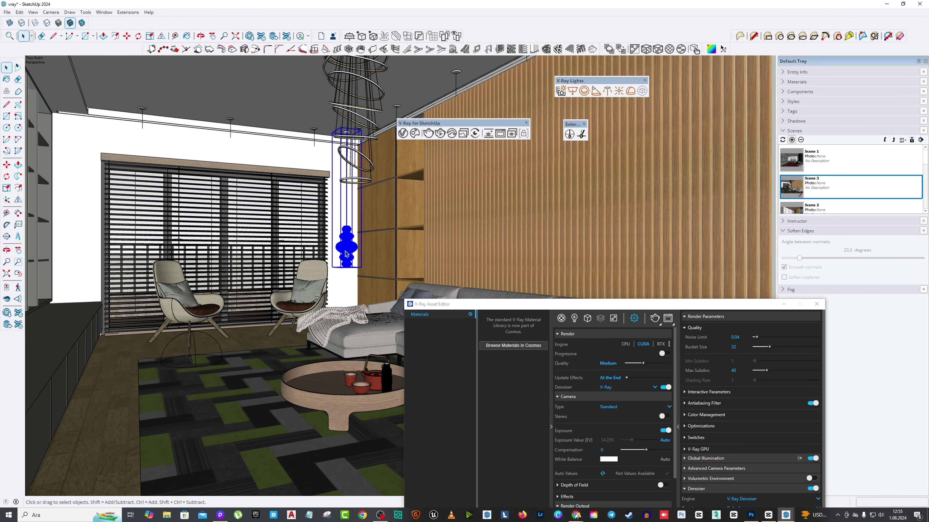
drag(441, 307, 442, 112)
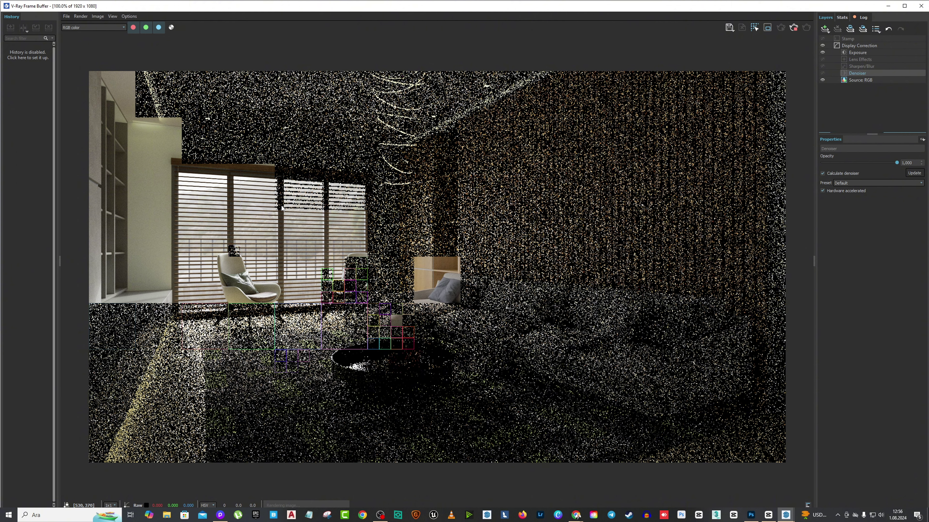
Zoom in and out of the Frame Buffer while the bucket render finishes.
scroll(302, 298, up, 1)
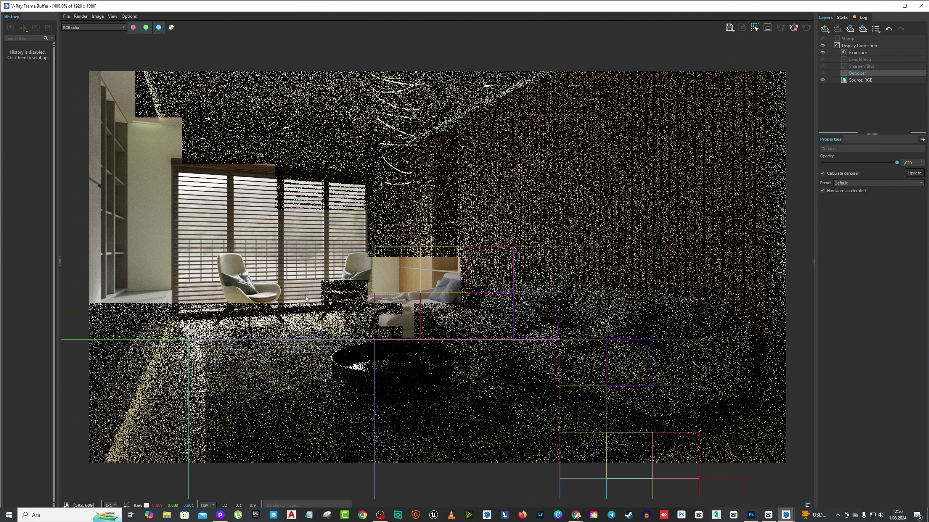
scroll(305, 295, up, 1)
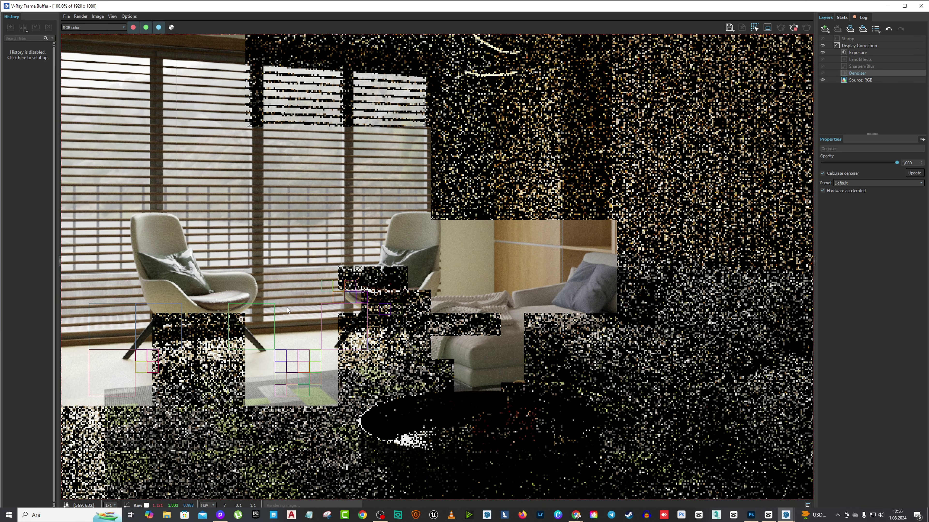
scroll(448, 238, down, 1)
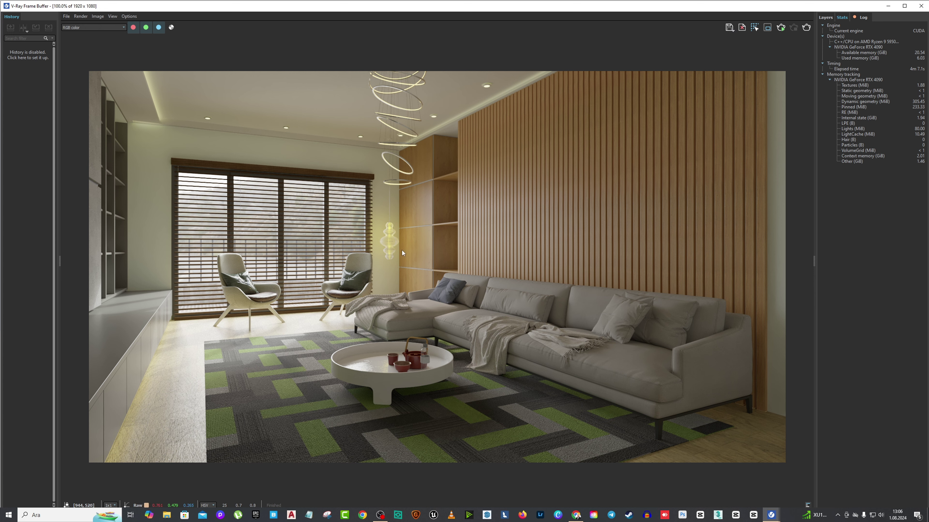
Browse the Frame Buffer's correction layer types in the Layers list without adding one.
click(824, 18)
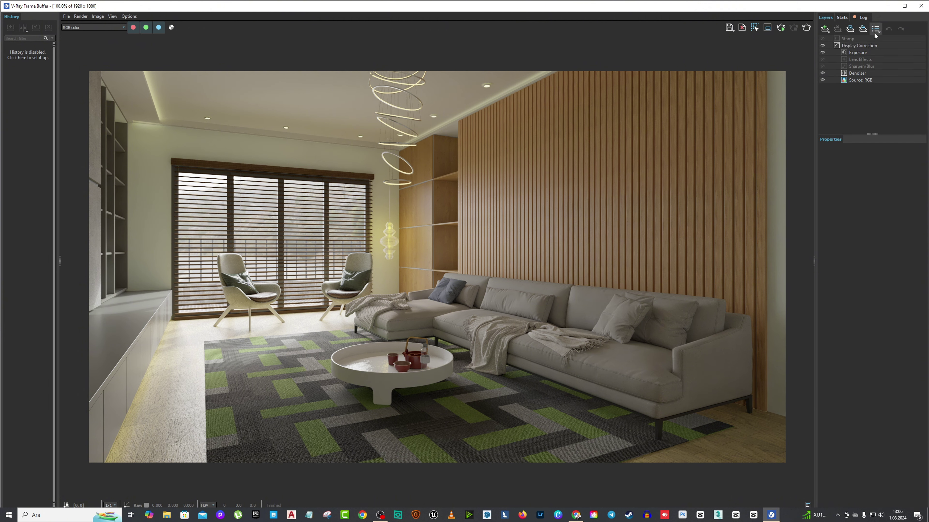
click(825, 28)
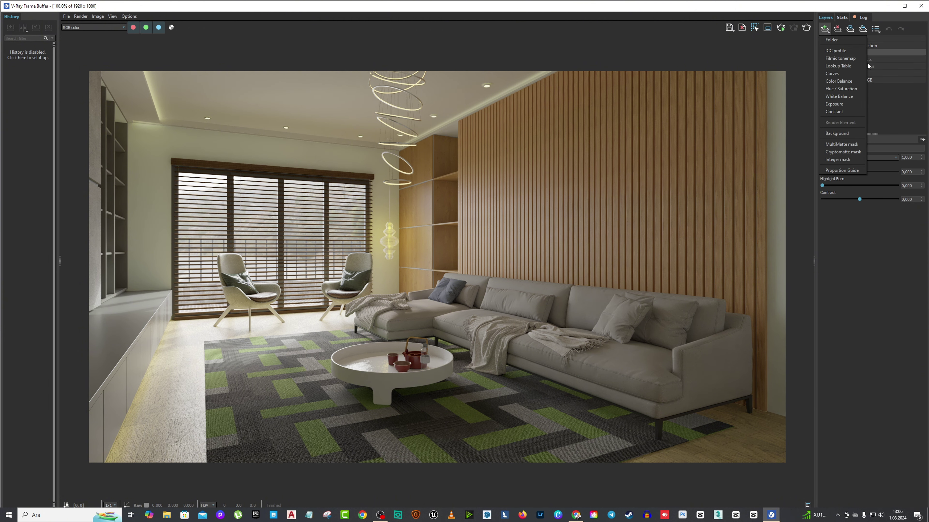
click(890, 97)
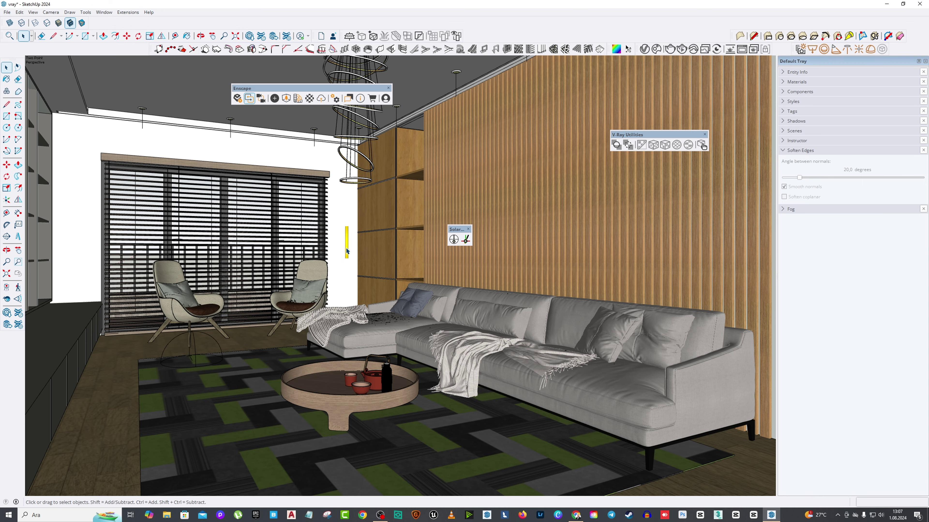
Turn the camera with Look Around to face the grey panelled wall.
click(7, 299)
mouse_move(421, 234)
mouse_down()
mouse_move(358, 229)
mouse_move(417, 201)
mouse_up()
key(space)
middle_drag(416, 201, 428, 96)
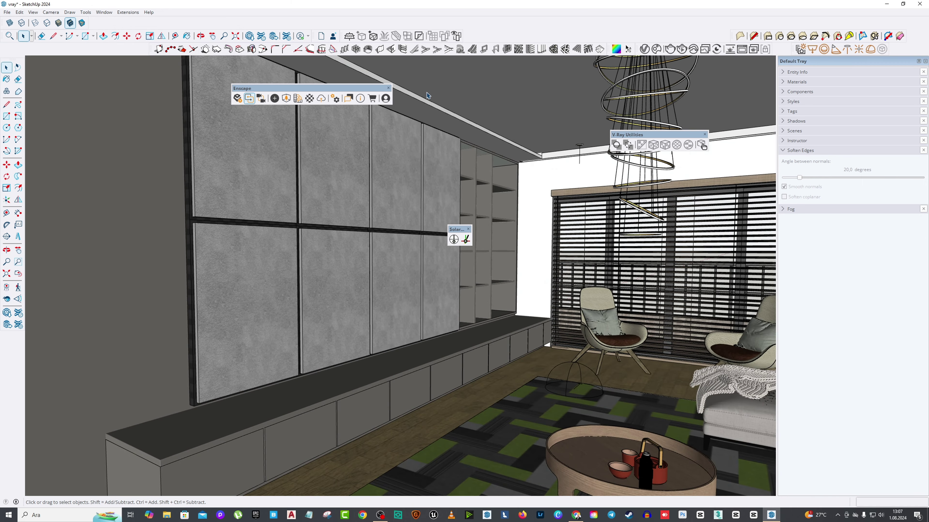
Search Chaos Cosmos for 'tv' and import the TV 001 model.
drag(639, 49, 439, 105)
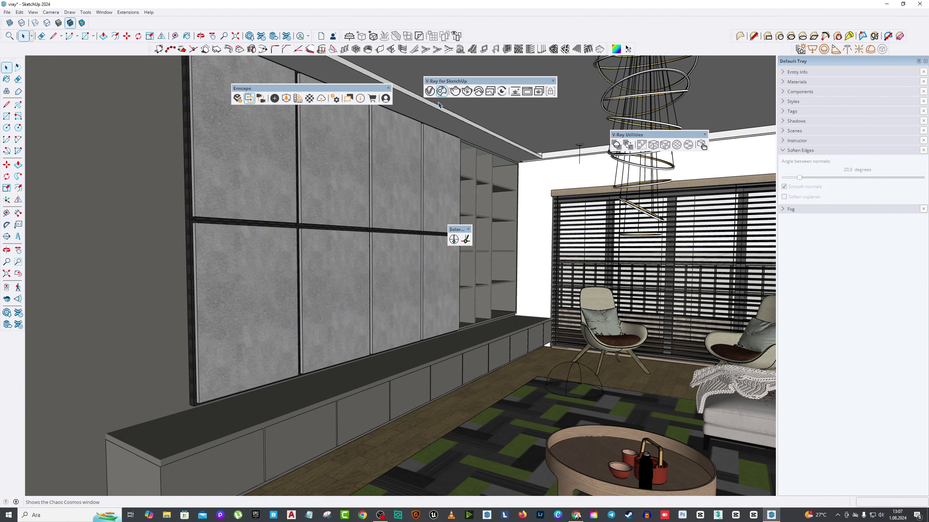
click(442, 91)
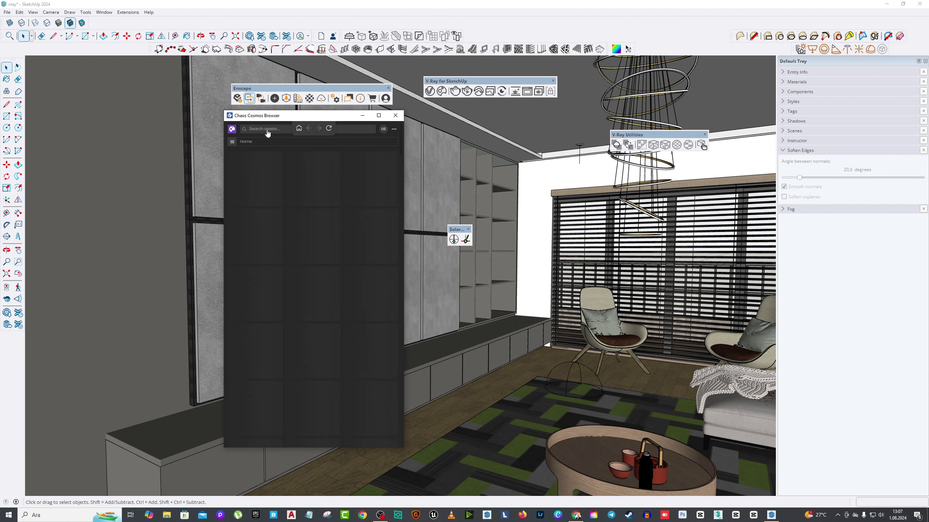
click(278, 156)
text(tv)
key(Return)
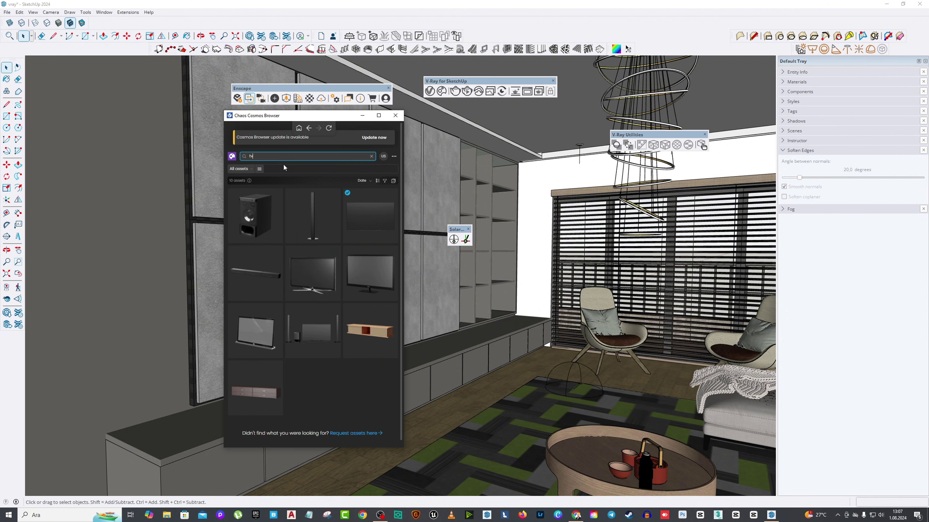
mouse_move(369, 215)
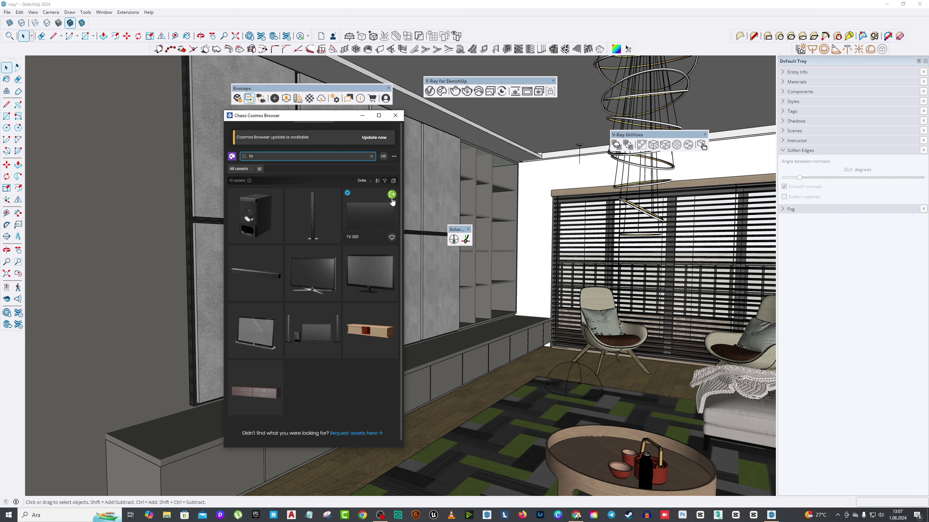
click(391, 194)
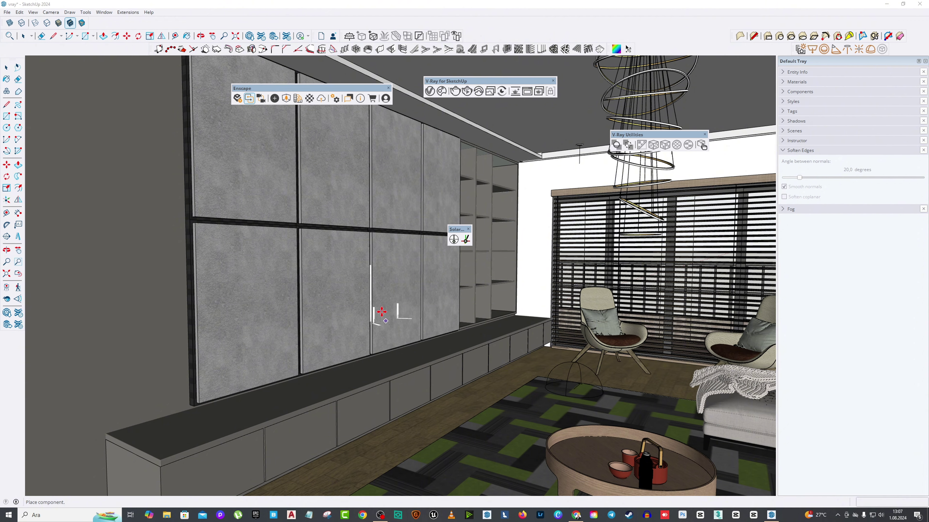
Place the TV on the panelled wall and flip it around to face the room.
click(400, 306)
scroll(391, 250, up, 3)
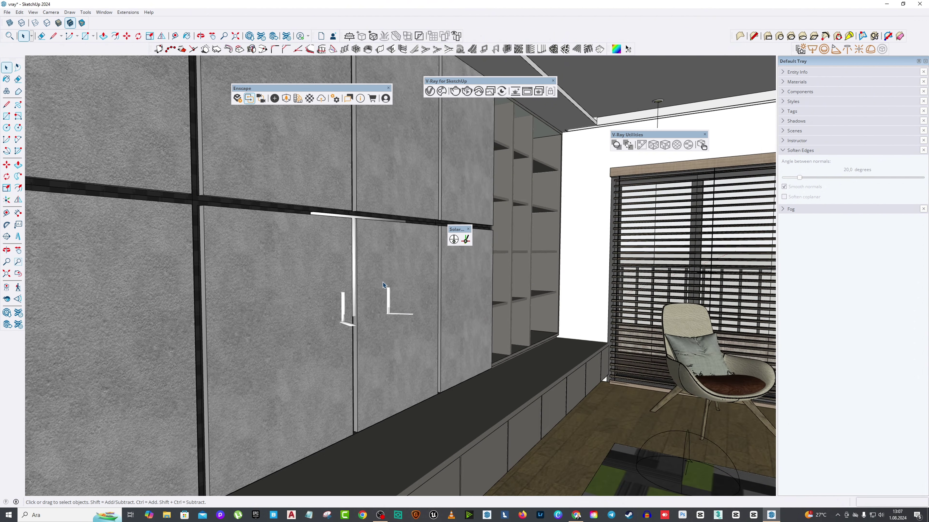
click(365, 263)
click(17, 200)
click(269, 249)
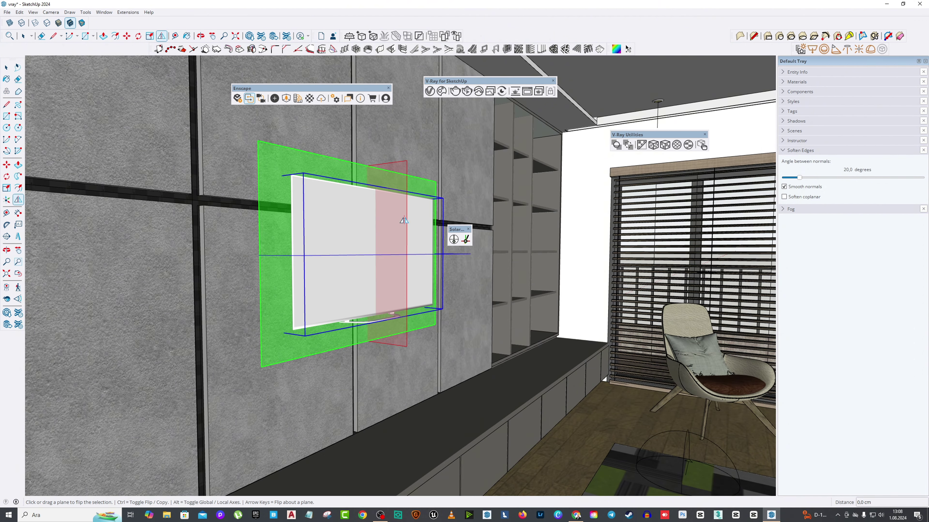
middle_drag(269, 249, 112, 293)
drag(112, 293, 91, 285)
Scale the TV up about 1.42 times from a corner grip.
click(7, 188)
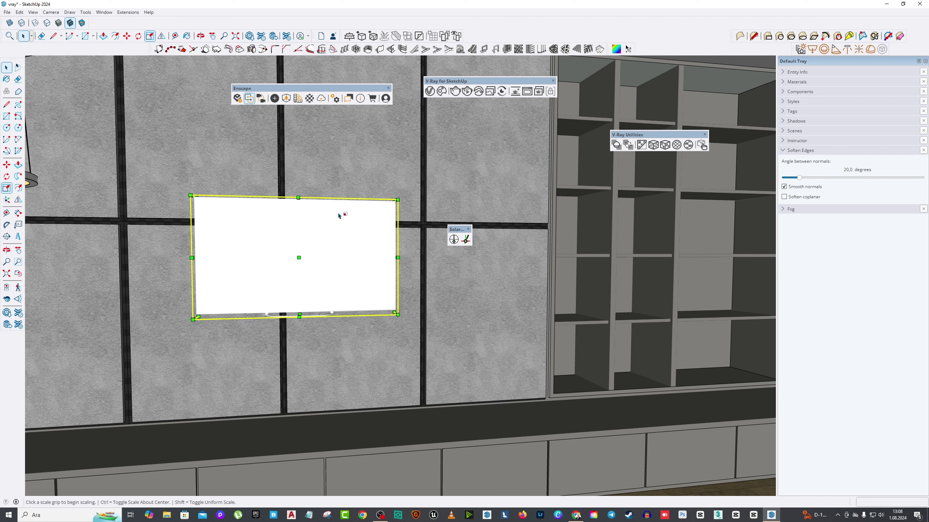
click(391, 200)
click(483, 150)
scroll(190, 318, down, 3)
scroll(329, 219, up, 5)
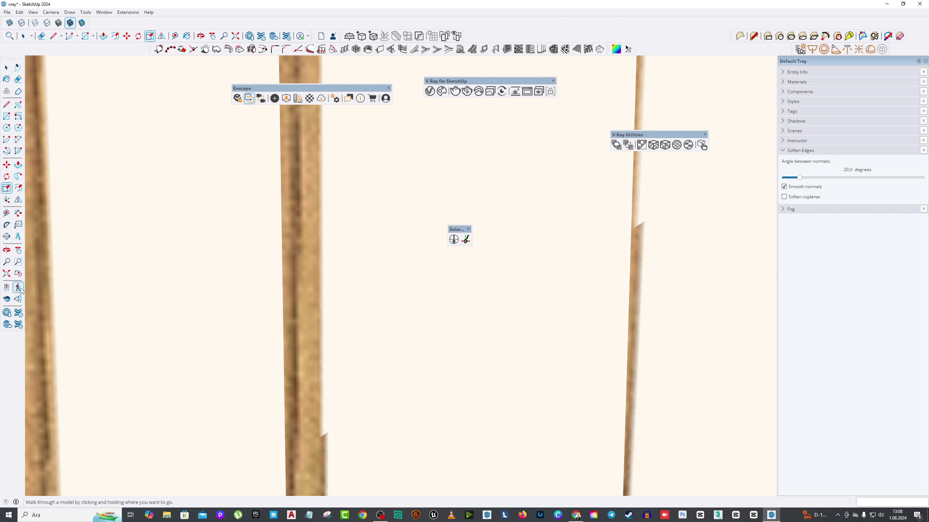
scroll(329, 220, down, 4)
scroll(231, 57, up, 2)
scroll(291, 252, down, 3)
scroll(291, 252, down, 2)
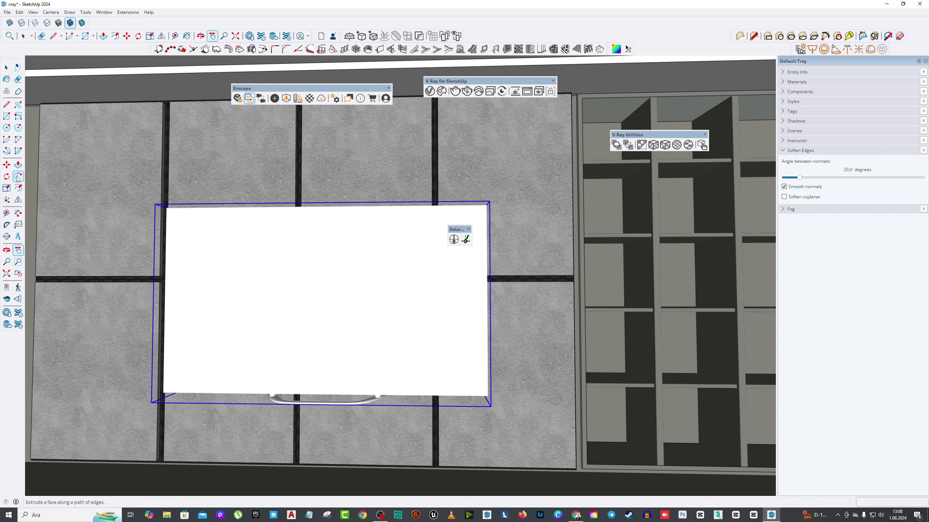
Move the TV higher up the wall along the blue axis, then pan and zoom out.
key(m)
click(511, 359)
click(497, 332)
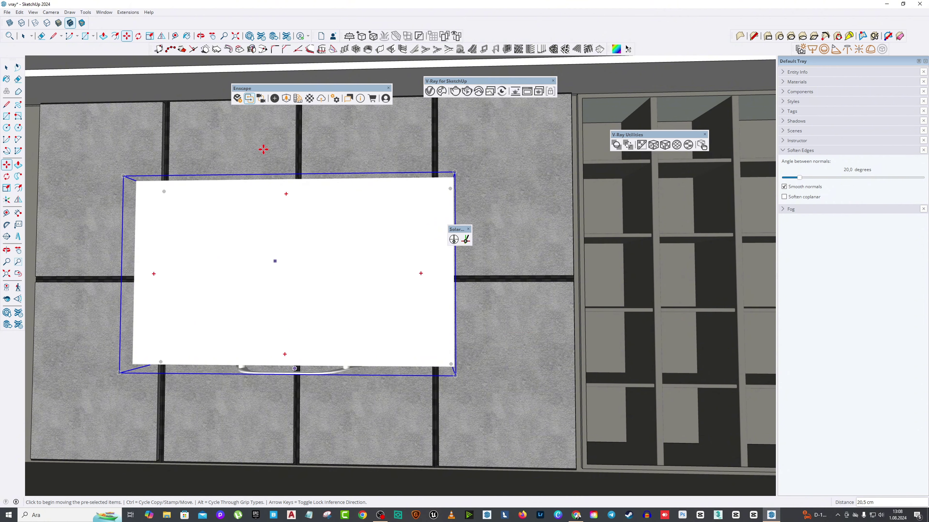
mouse_move(274, 207)
shift+middle_down()
mouse_move(441, 198)
mouse_move(539, 224)
mouse_move(300, 284)
shift+middle_up()
scroll(373, 222, down, 3)
scroll(380, 251, down, 2)
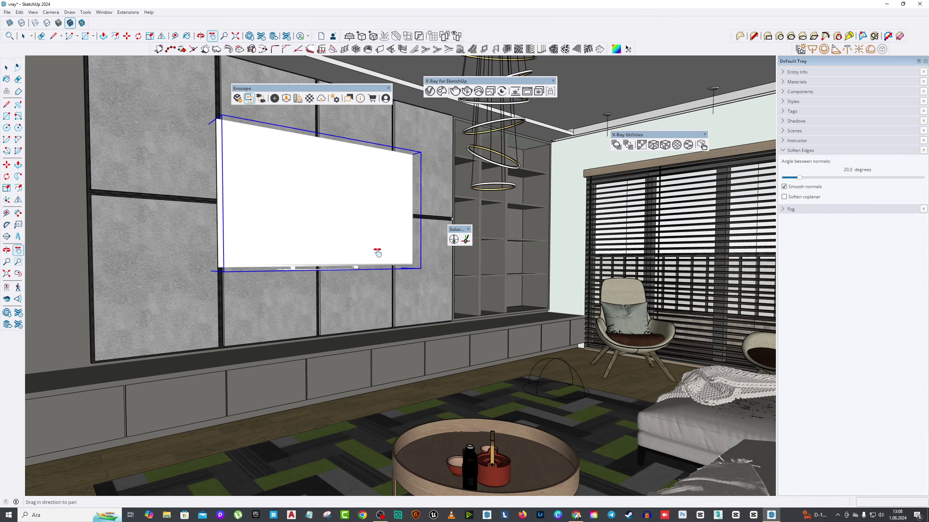
scroll(392, 251, down, 1)
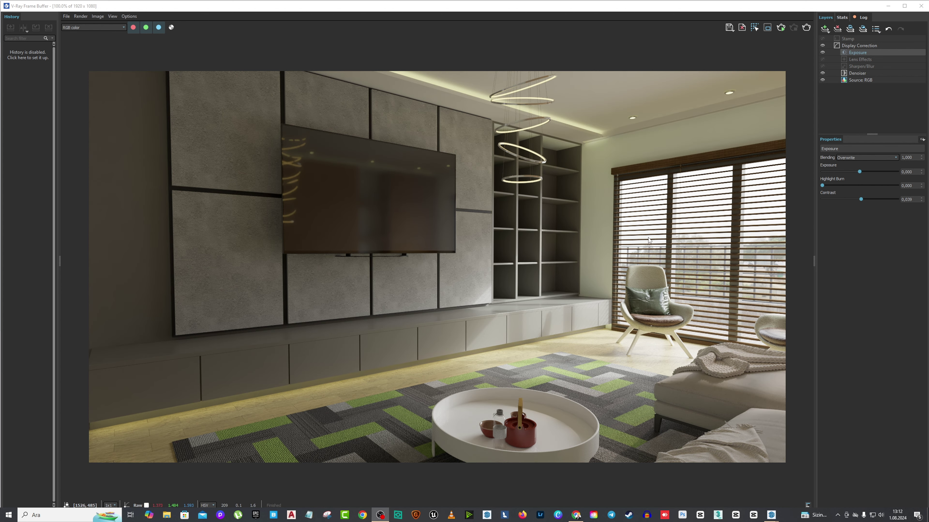
Hide the Denoiser layer to view the raw TV-wall render, then close the Frame Buffer.
click(823, 73)
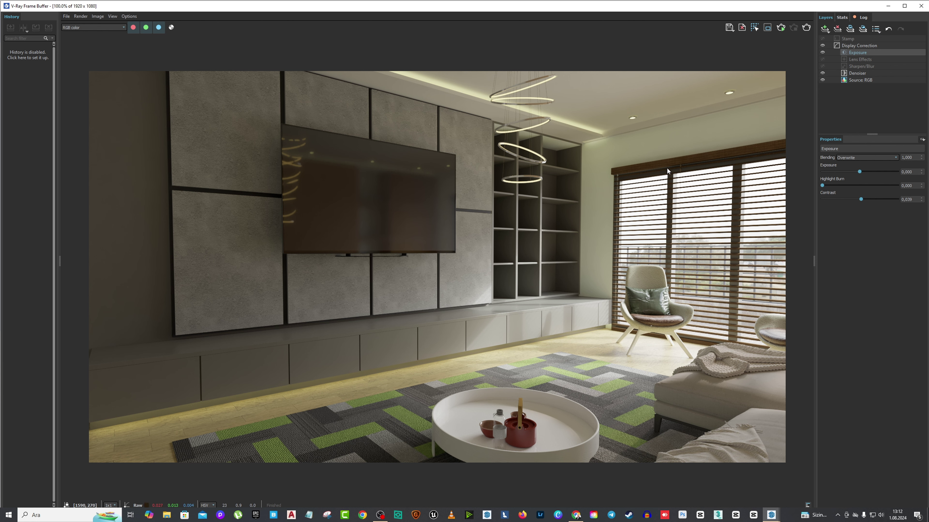
click(920, 6)
mouse_move(76, 270)
middle_down()
mouse_move(439, 246)
mouse_move(417, 203)
middle_up()
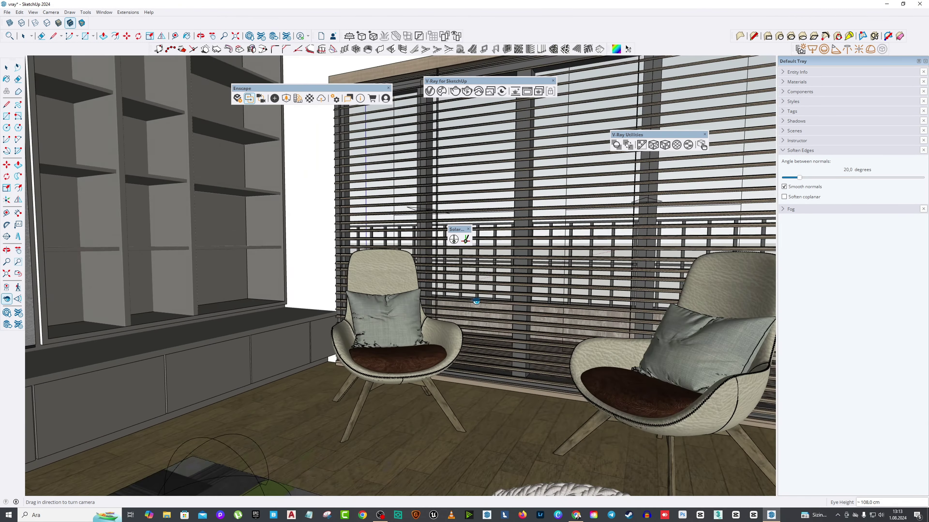
Filter Chaos Cosmos to 3D models, Accessories, Decoration and enlarge the library window.
click(441, 91)
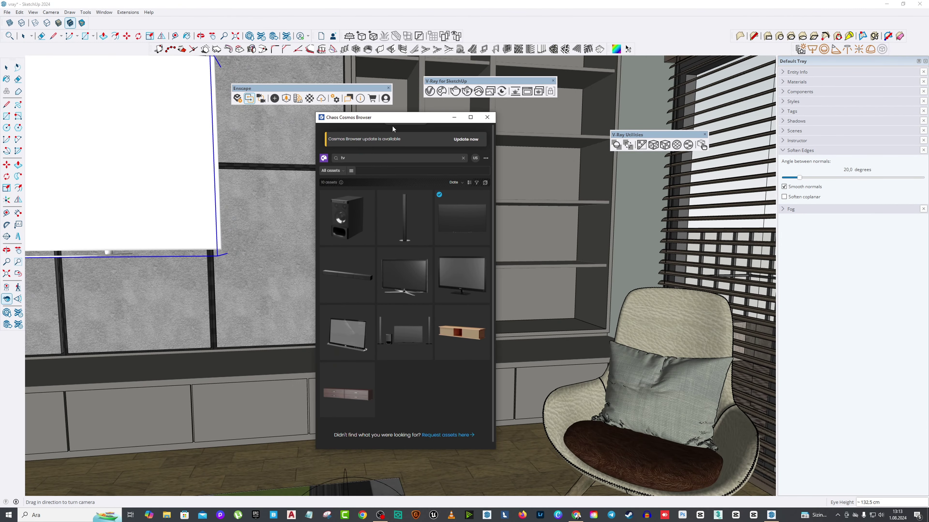
click(367, 194)
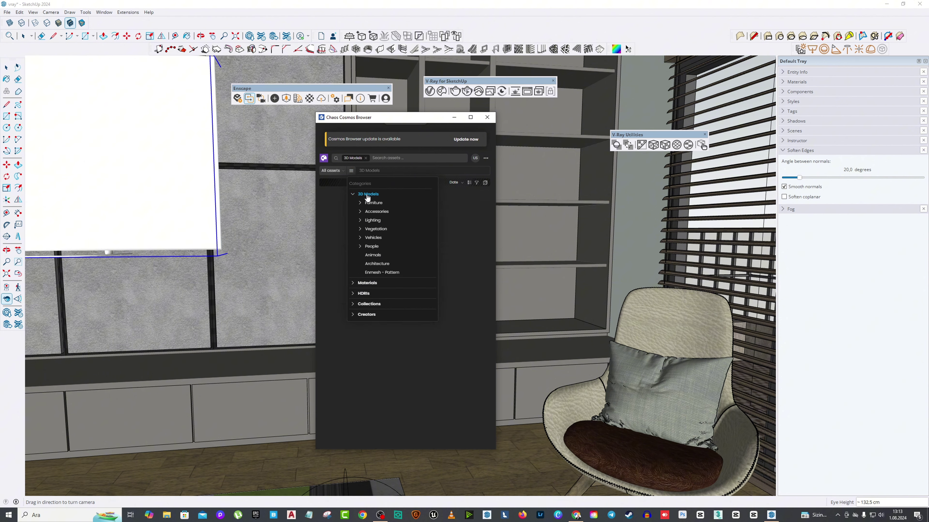
click(376, 212)
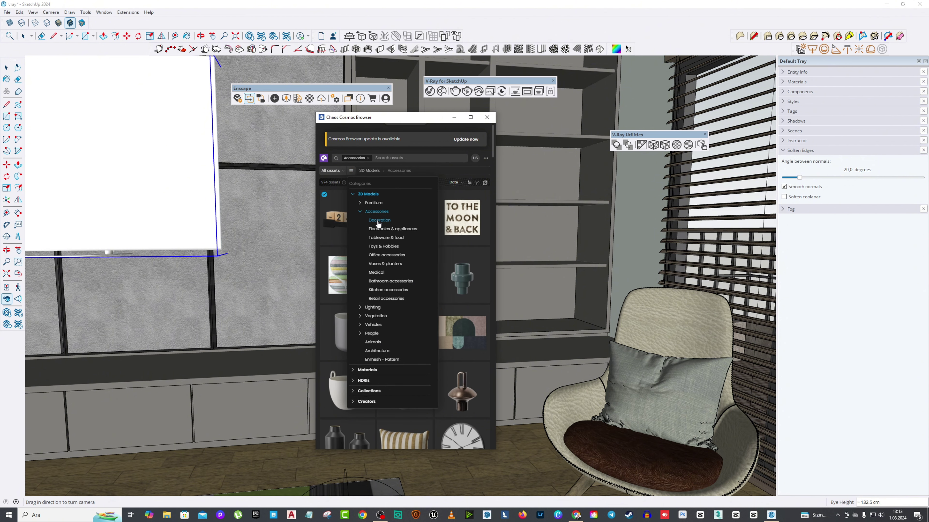
click(378, 221)
drag(317, 256, 185, 256)
mouse_move(401, 117)
mouse_down()
mouse_move(618, 123)
mouse_move(563, 89)
mouse_up()
Import Decorative Letter 209 004 (letter m) and place it in front of the shelving.
scroll(549, 274, down, 5)
scroll(549, 274, down, 3)
scroll(550, 273, down, 3)
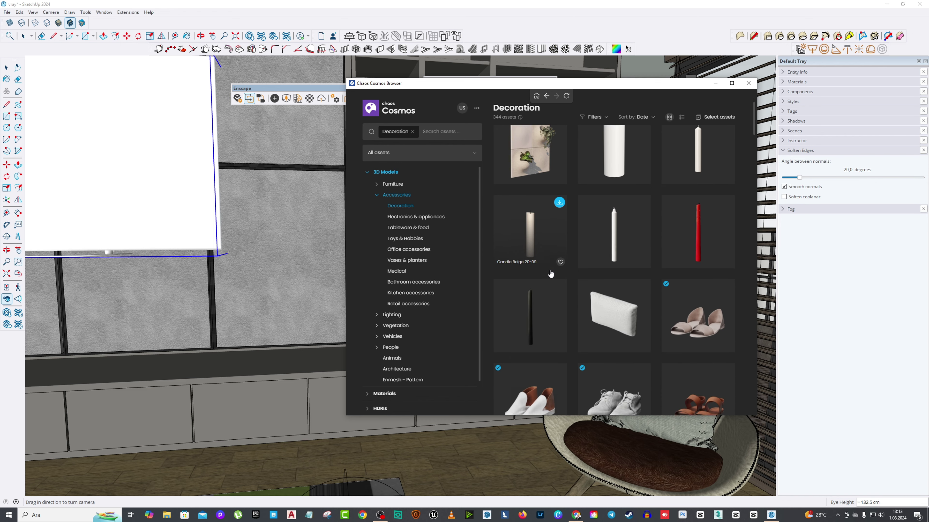
scroll(550, 274, down, 3)
scroll(541, 289, down, 3)
scroll(523, 314, down, 2)
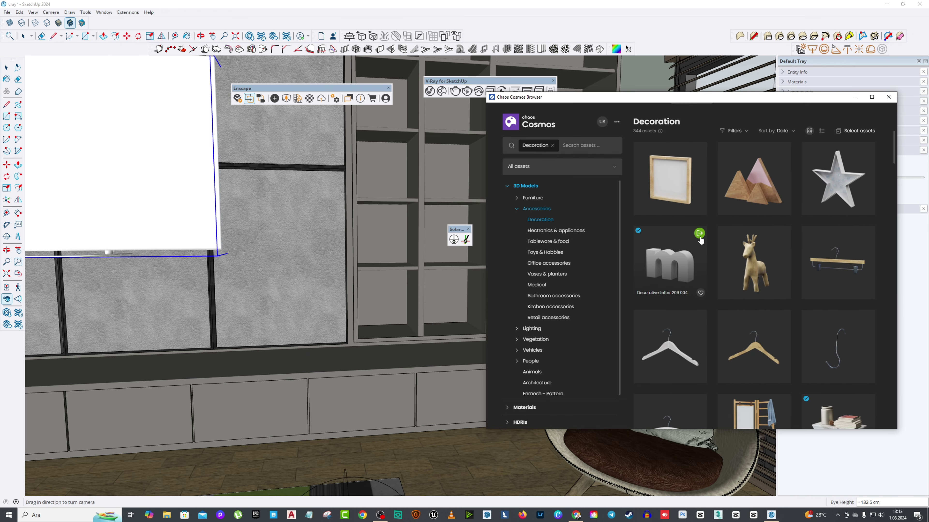
click(700, 238)
click(362, 357)
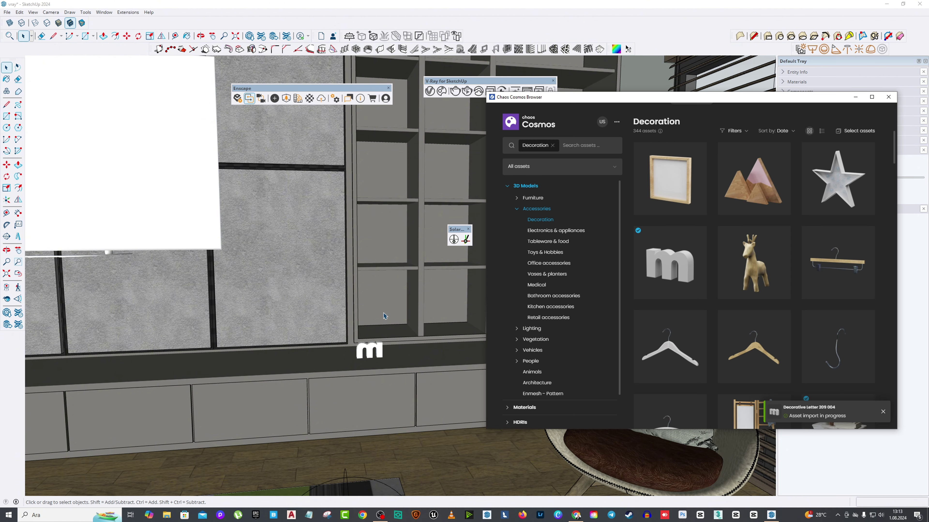
scroll(568, 254, down, 3)
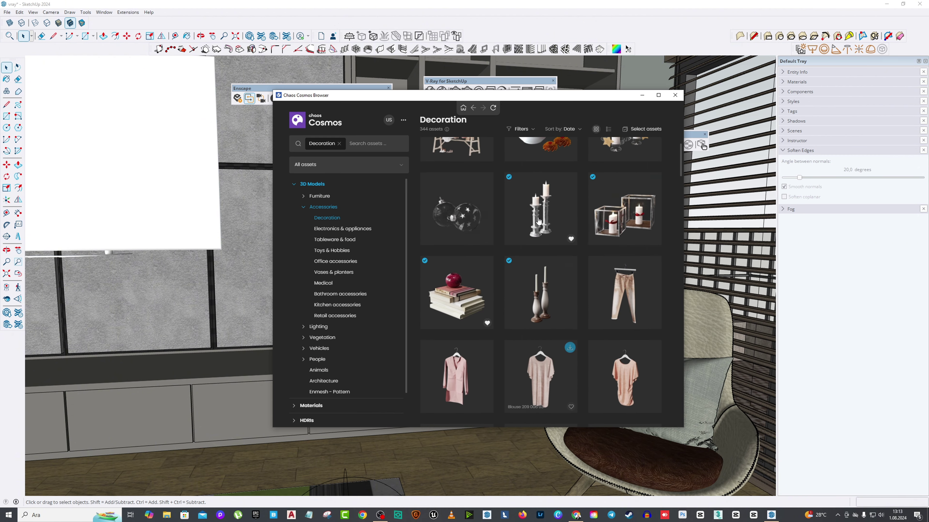
scroll(540, 267, down, 10)
scroll(501, 307, down, 5)
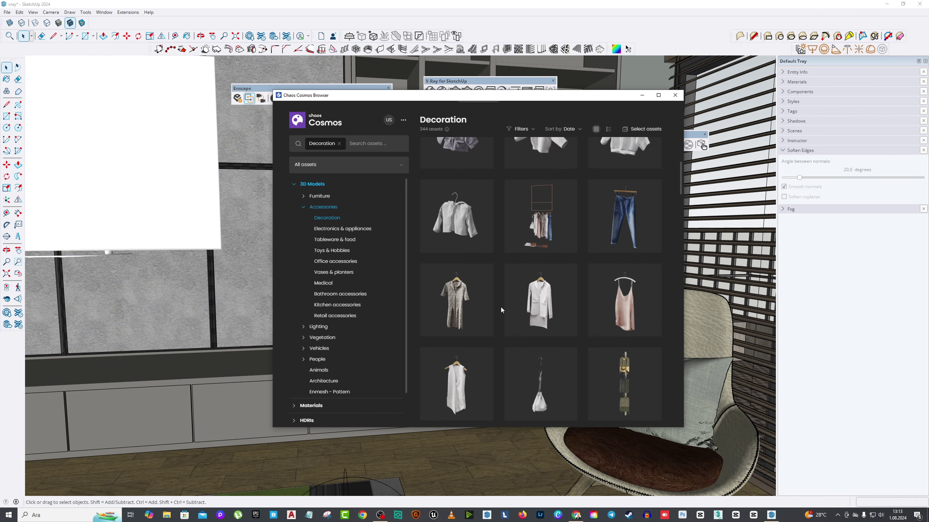
scroll(500, 307, down, 5)
scroll(570, 304, down, 3)
Turn and zoom the view up to the existing ceiling downlight.
click(7, 287)
click(460, 256)
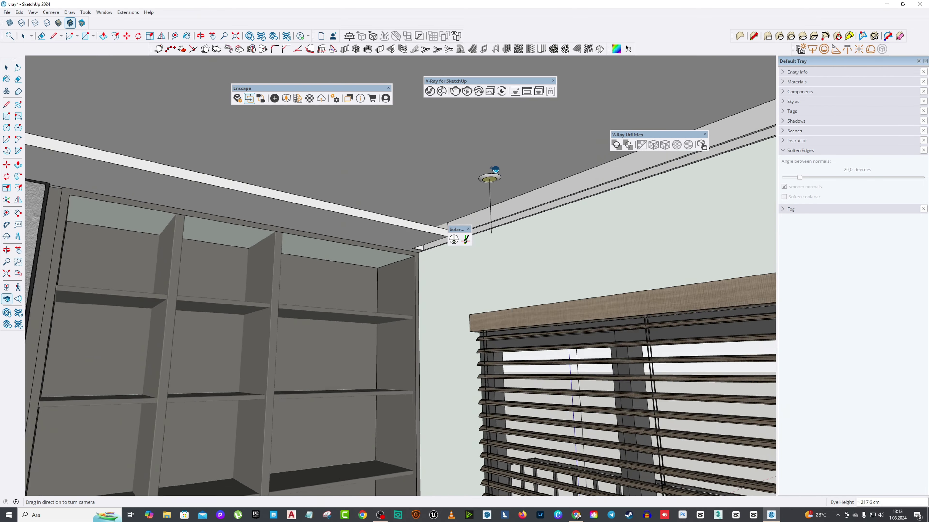
drag(460, 256, 530, 142)
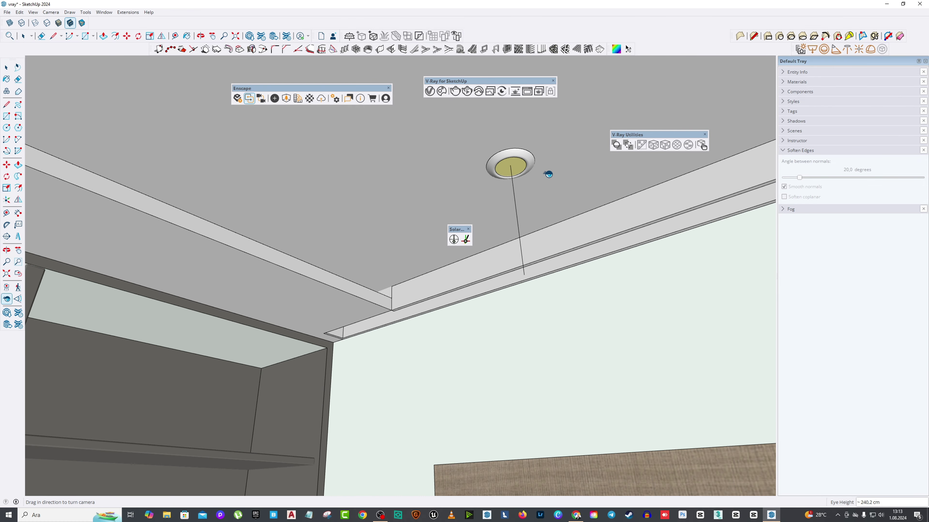
scroll(547, 176, up, 3)
click(224, 35)
middle_drag(476, 220, 348, 265)
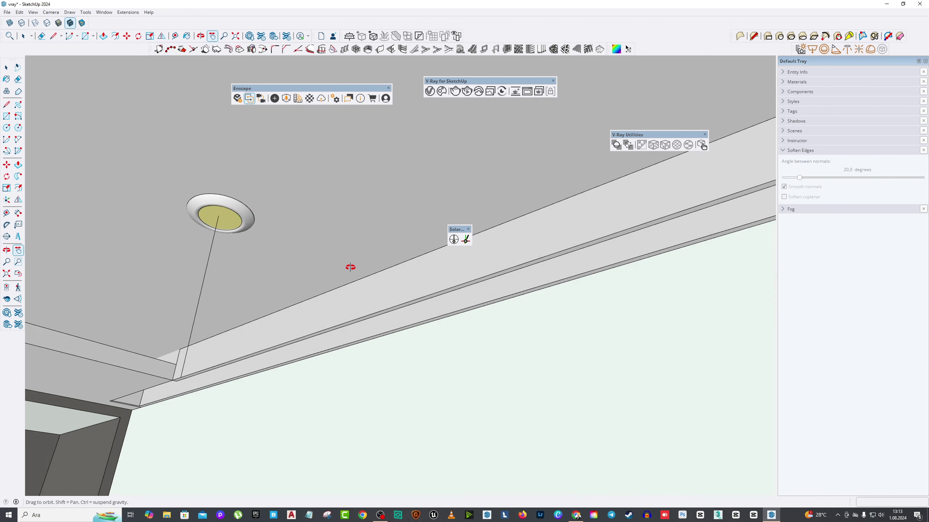
right_click(415, 191)
key(Escape)
Draw a circle beside the downlight, extrude it 1.6 cm and offset its face twice.
key(c)
click(444, 181)
click(406, 176)
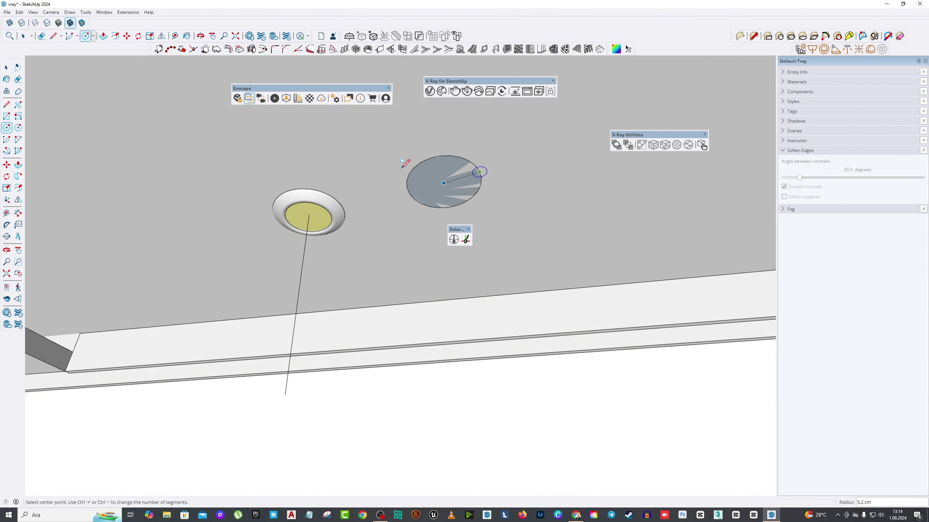
click(18, 164)
click(444, 183)
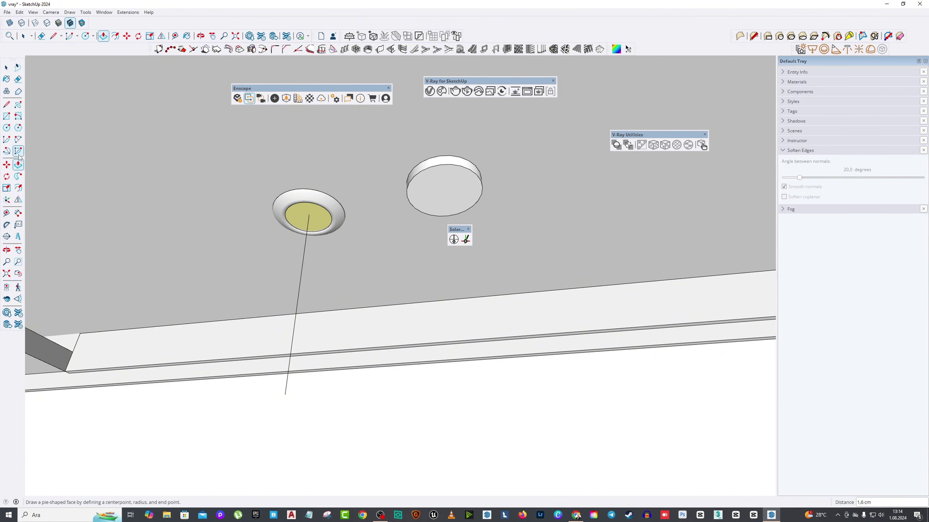
click(18, 188)
click(444, 165)
click(461, 175)
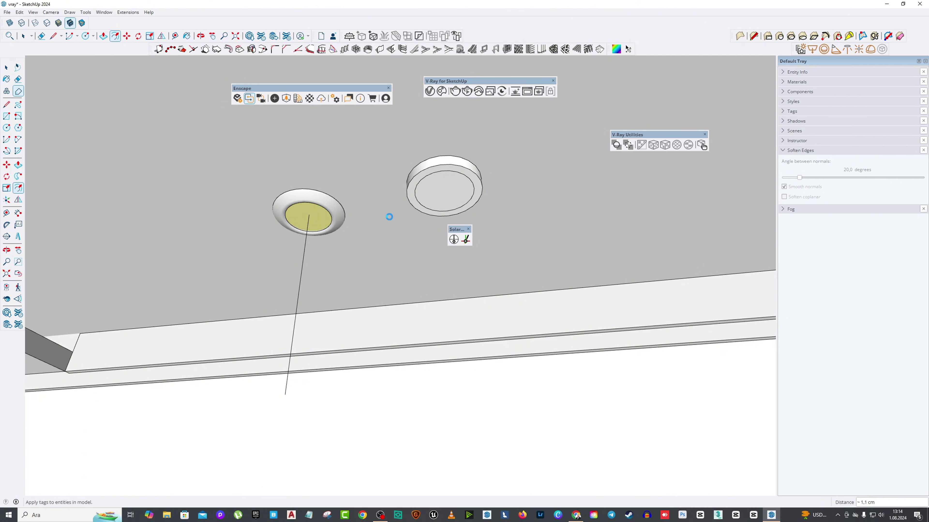
click(428, 175)
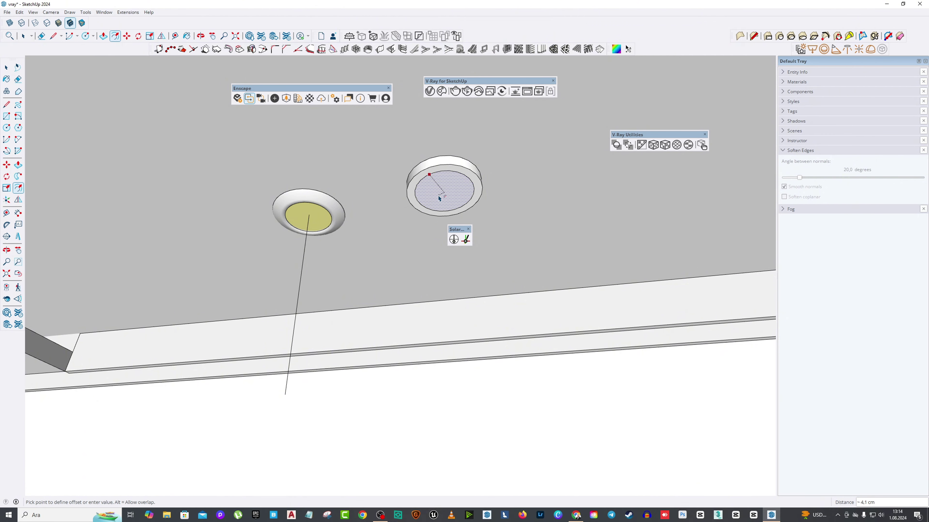
click(452, 168)
Recess the inner face 0.5 cm into the fixture.
scroll(486, 178, up, 2)
scroll(487, 178, up, 2)
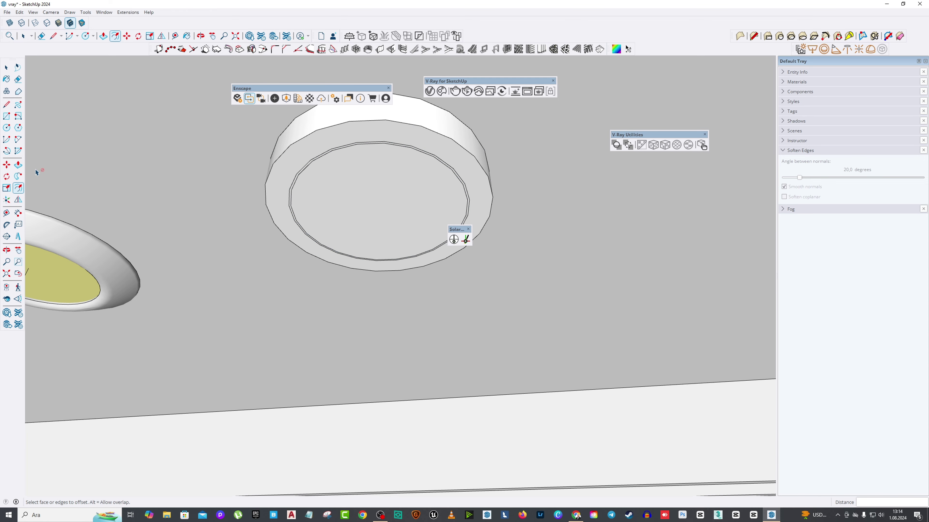
key(p)
click(357, 202)
key(Escape)
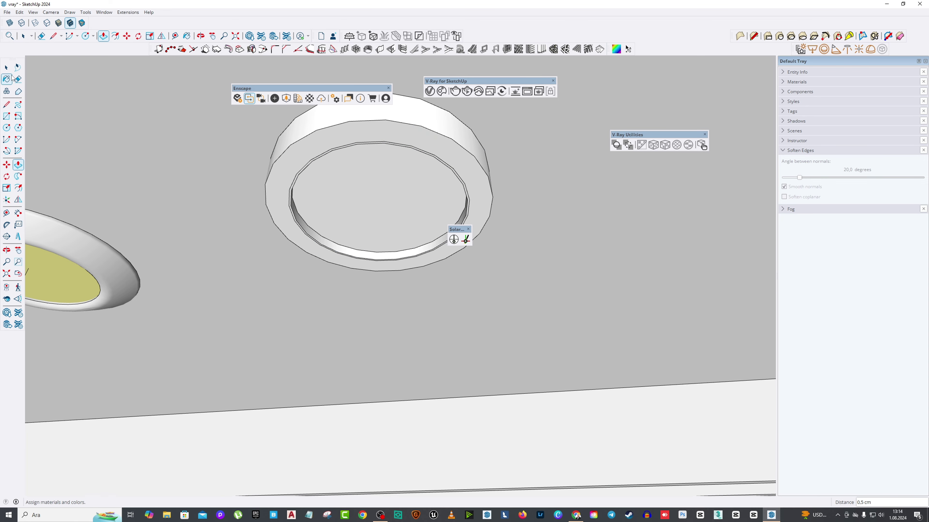
Scale the inner face down about its centre.
click(7, 67)
click(380, 201)
click(7, 188)
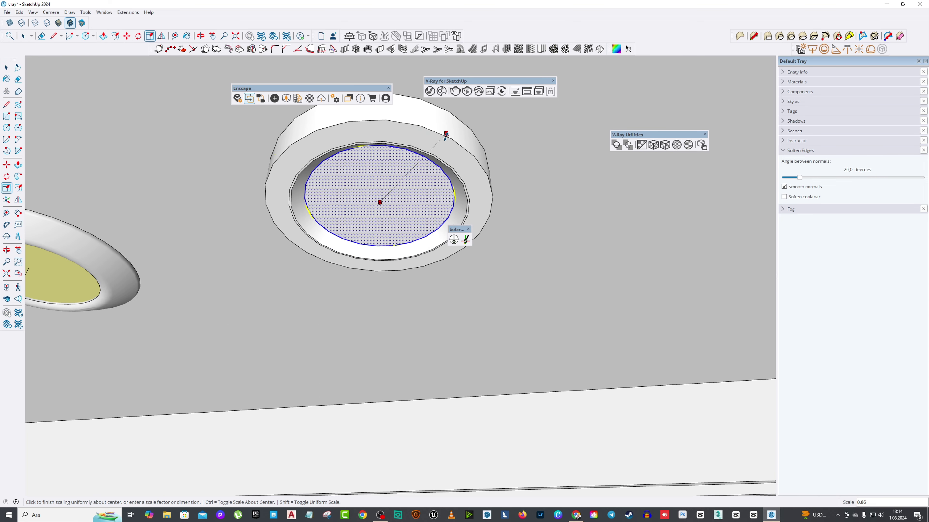
ctrl+drag(444, 139, 431, 153)
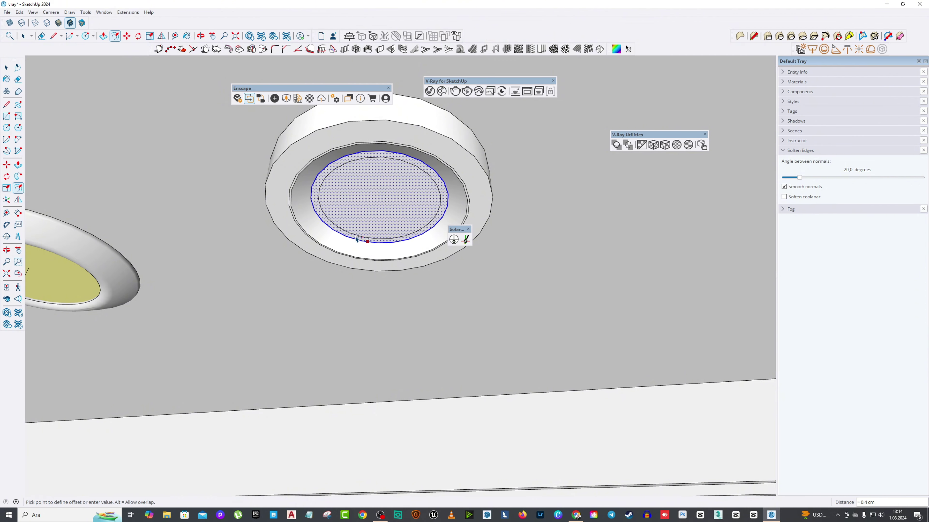
click(7, 67)
Move the inner face deeper and shrink its bottom to taper the bowl.
click(387, 199)
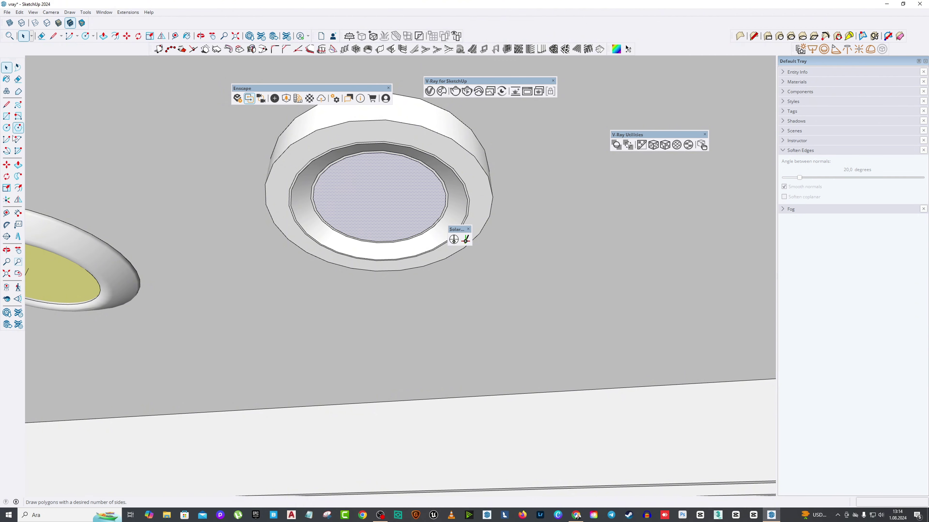
click(6, 164)
middle_drag(344, 234, 369, 220)
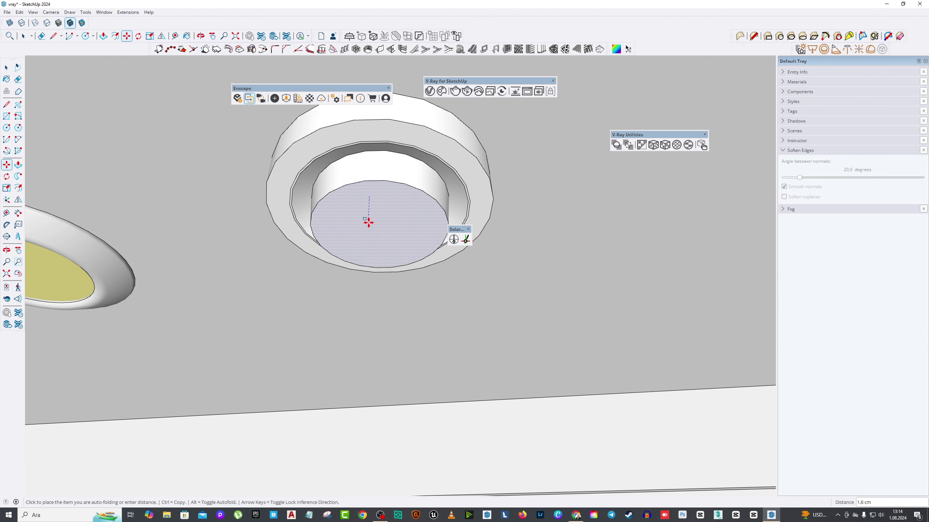
click(6, 188)
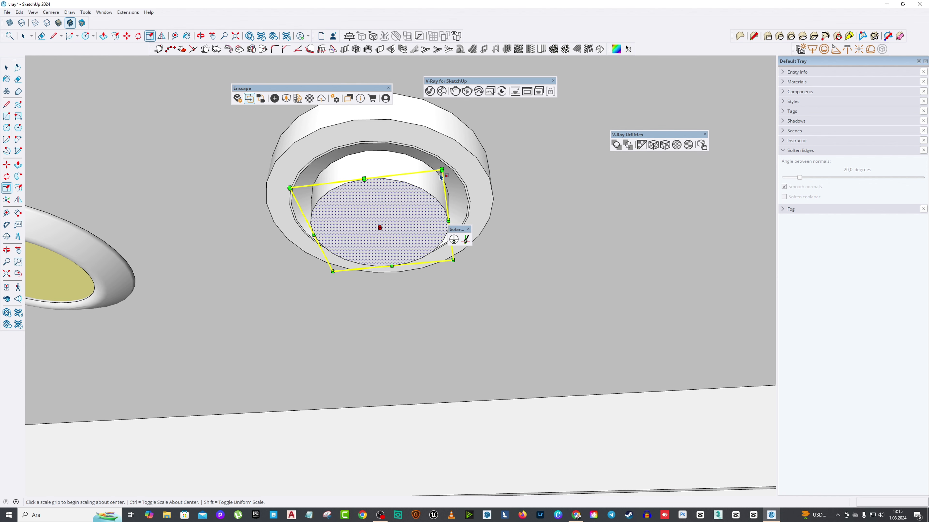
mouse_move(414, 186)
middle_down()
mouse_move(407, 249)
mouse_move(414, 201)
mouse_move(393, 223)
middle_up()
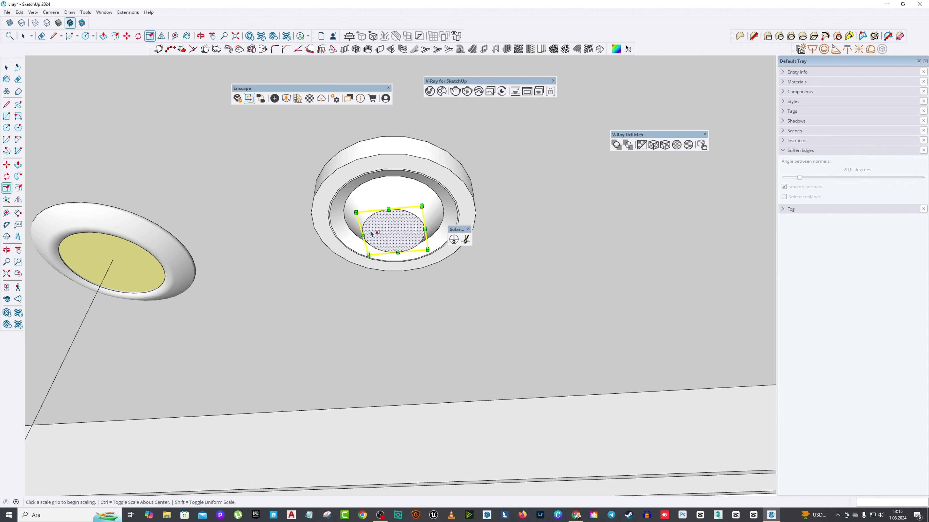
key(space)
shift+click(392, 223)
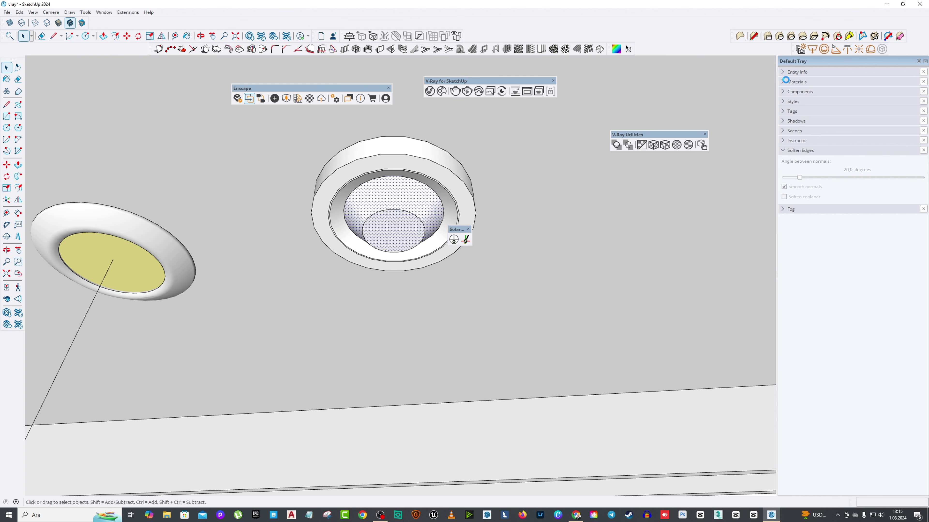
click(786, 81)
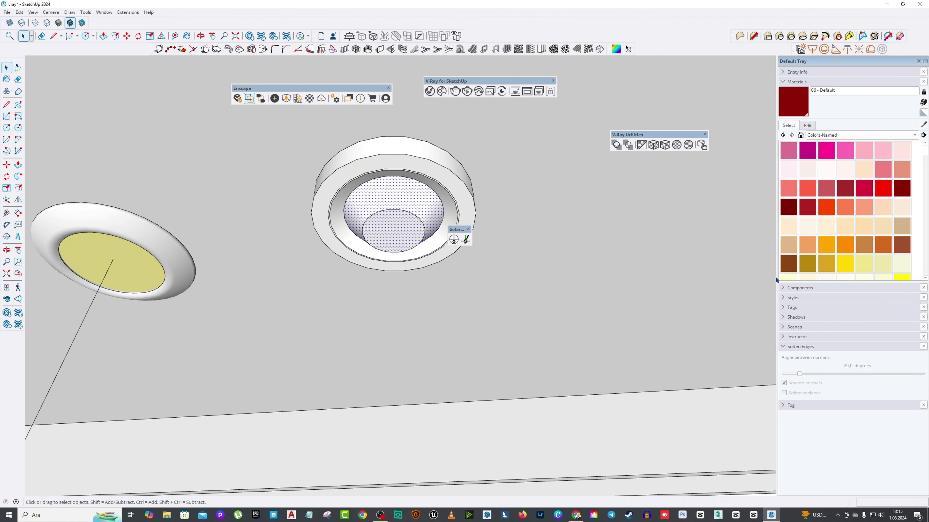
Create a new yellow material, Material11, and paint the downlight's inner bowl with it.
click(844, 263)
click(923, 103)
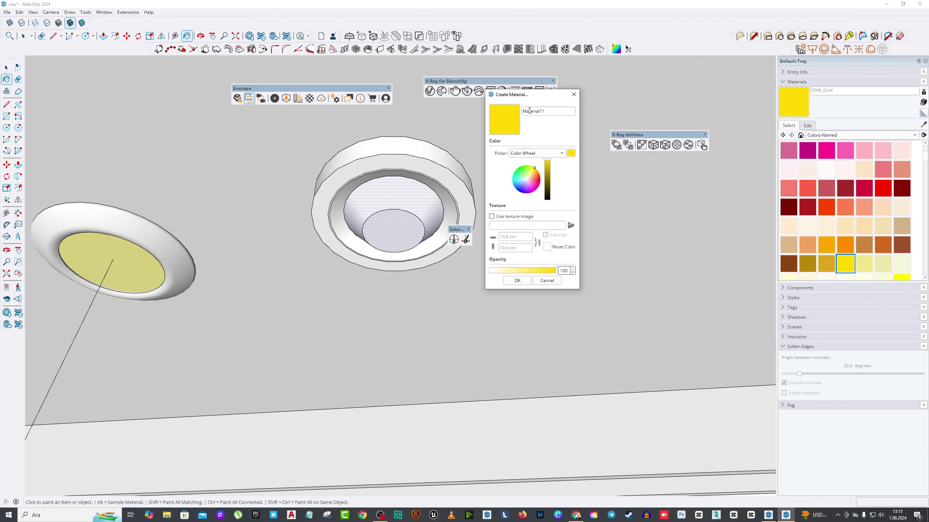
click(517, 280)
click(391, 221)
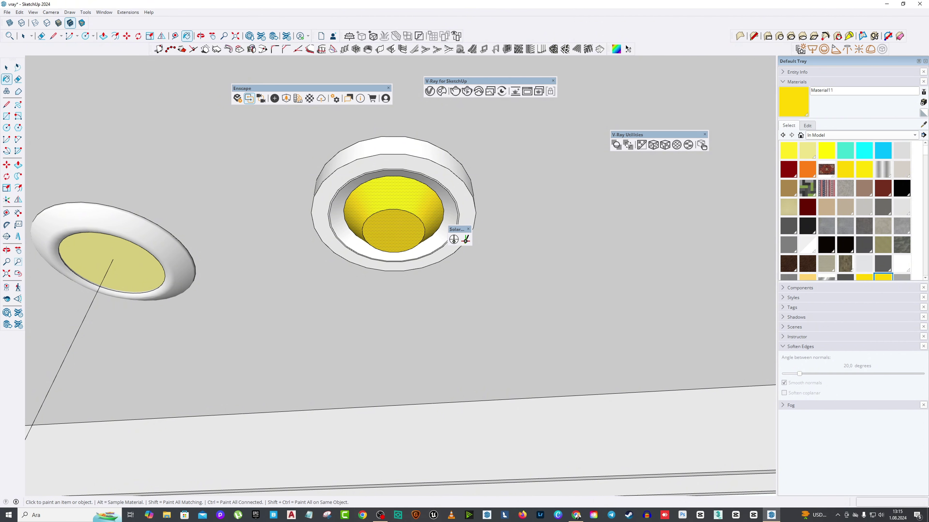
key(space)
Convert Material11 to V-Ray and add a yellow emissive layer at intensity 5.
click(430, 92)
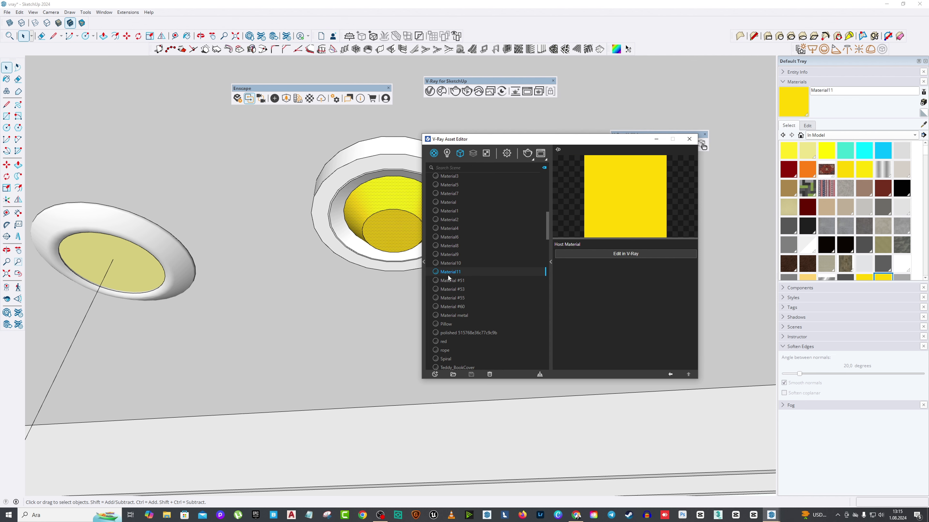
click(621, 253)
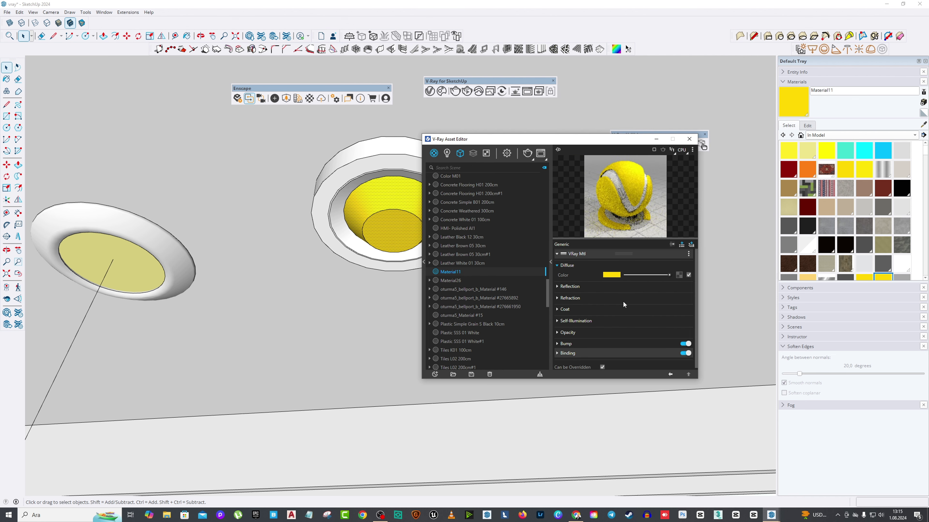
click(691, 244)
click(658, 248)
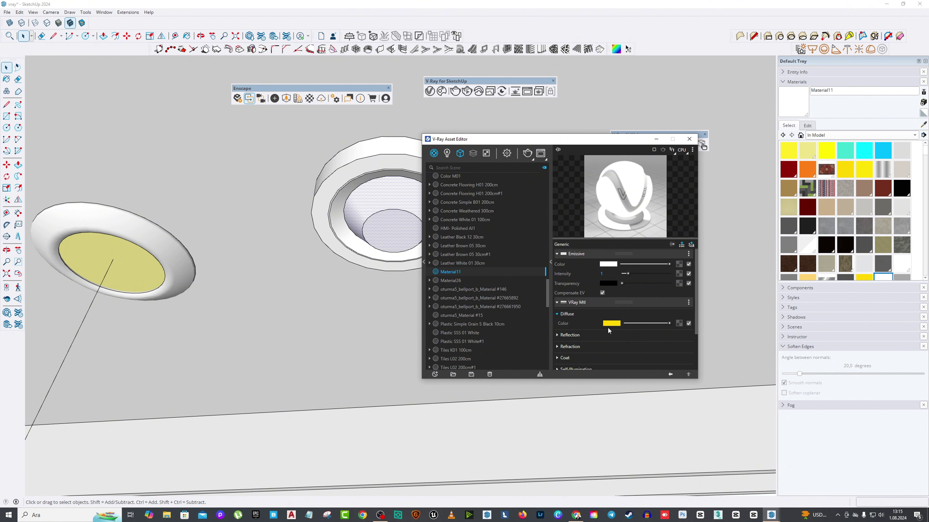
click(624, 339)
right_click(608, 264)
click(620, 289)
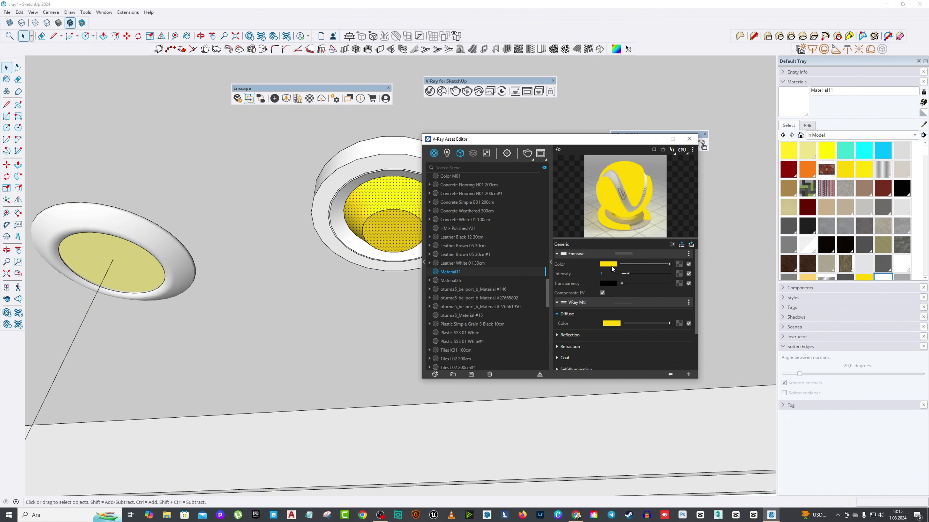
text(5)
key(Return)
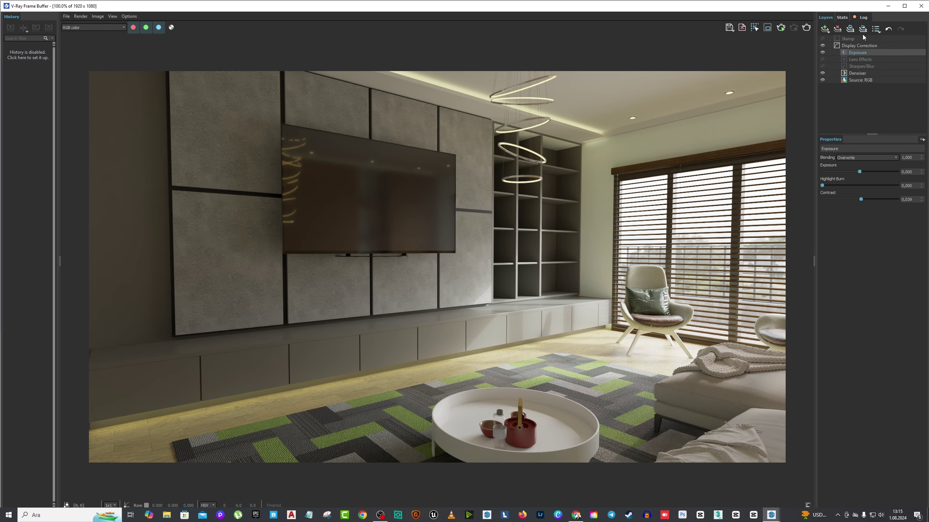
click(888, 6)
click(706, 136)
mouse_move(225, 195)
middle_down()
mouse_move(576, 116)
mouse_move(376, 332)
mouse_move(576, 231)
middle_up()
Convert the pale yellow ledge material (Material6) to V-Ray and adjust its self-illumination intensity.
key(h)
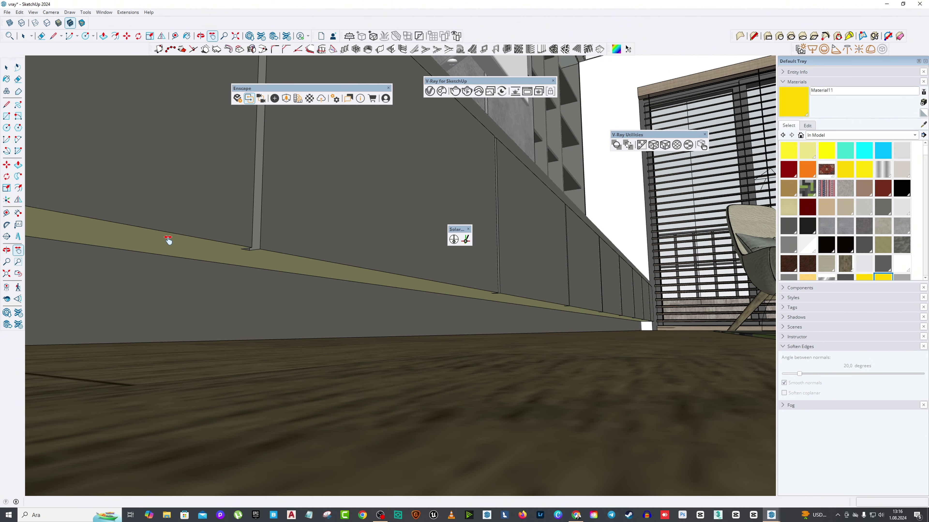
key(b)
alt+click(394, 276)
click(429, 91)
click(606, 254)
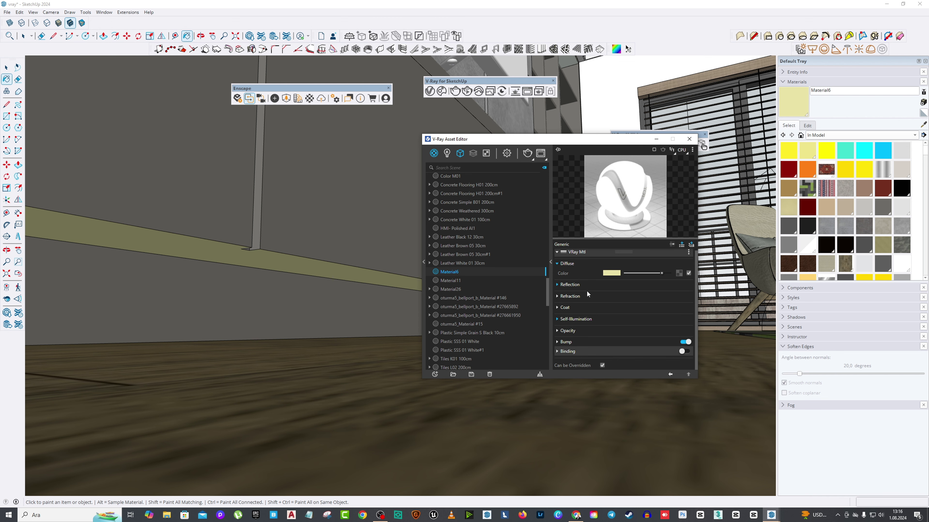
click(580, 321)
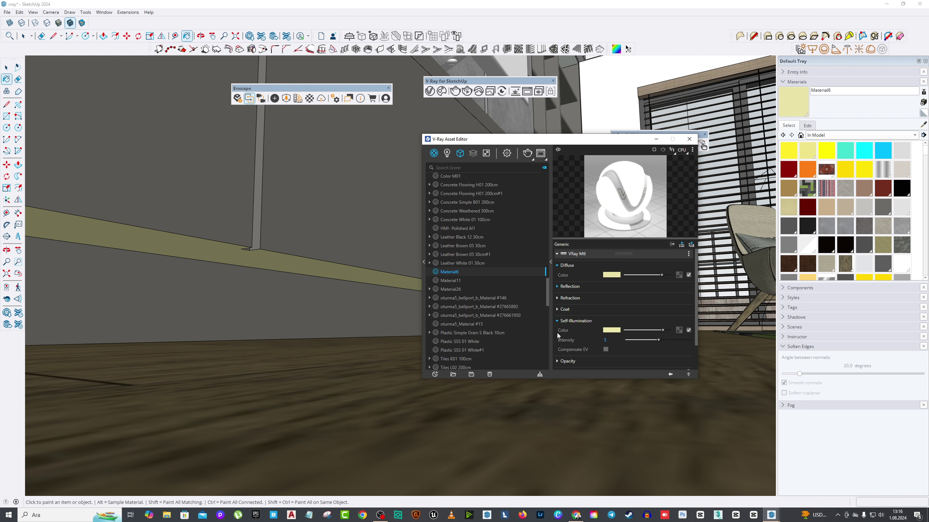
click(609, 340)
click(689, 138)
Give the Pillow V-Ray material a darker grey reflection colour.
mouse_move(473, 292)
middle_down()
mouse_move(423, 259)
mouse_move(337, 327)
mouse_move(295, 336)
middle_up()
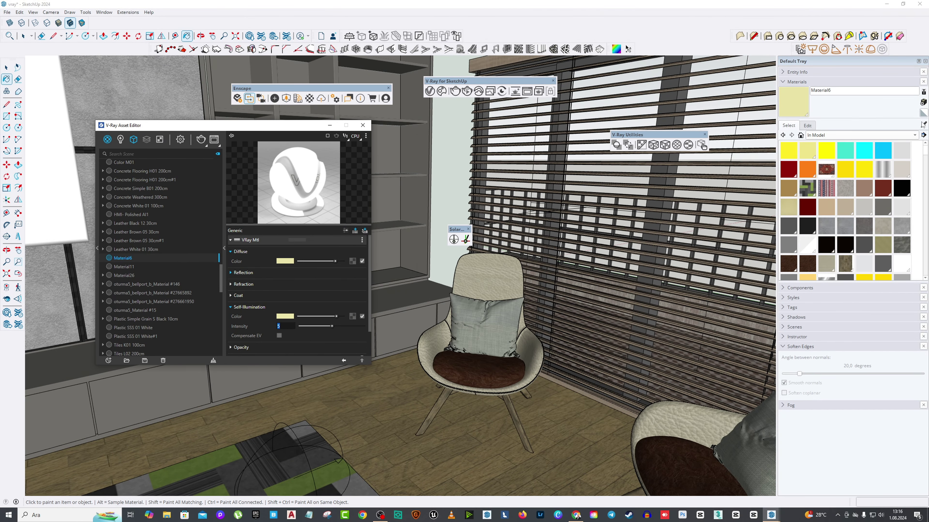
click(296, 240)
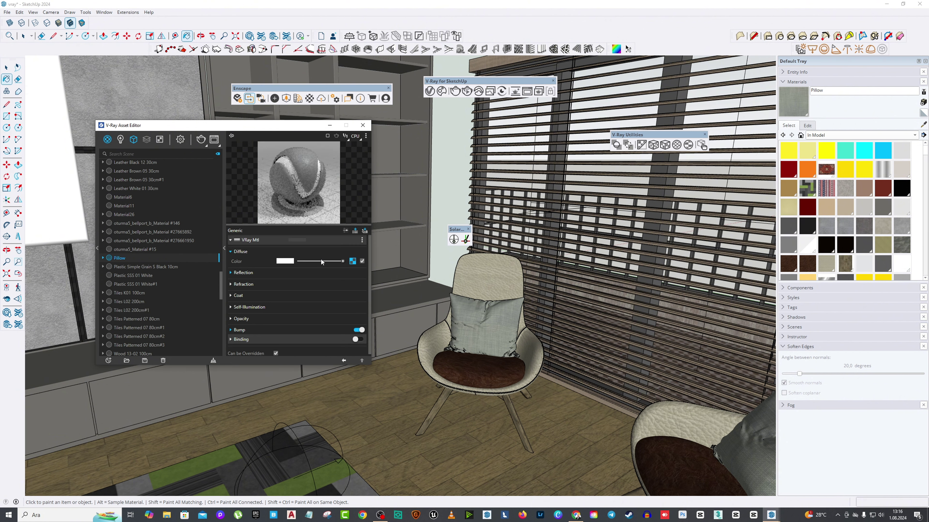
drag(321, 282, 310, 282)
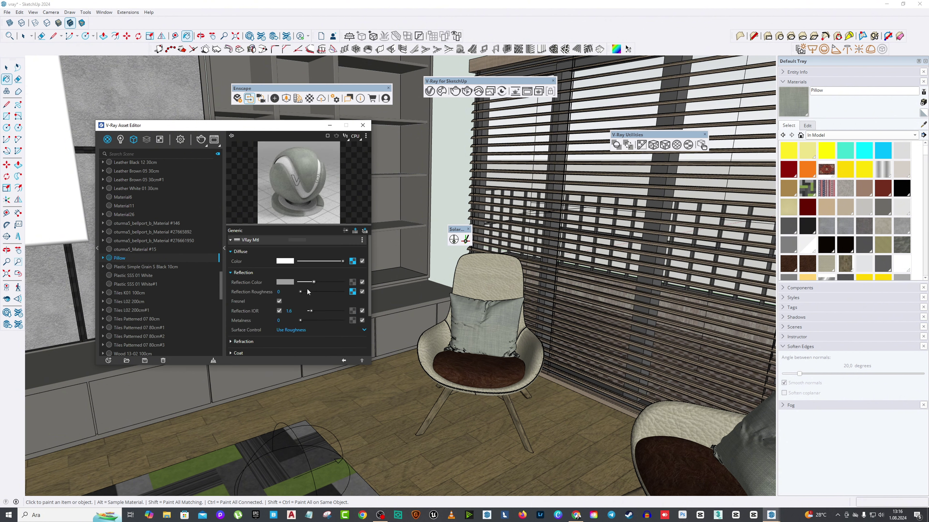
click(352, 292)
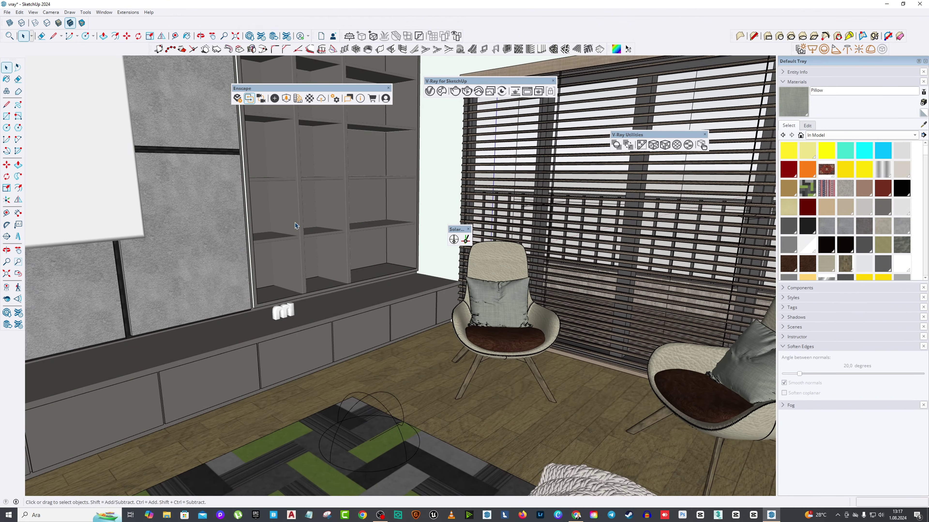
Clear the Decoration filter in Cosmos, browse Materials > Fabric, then close the browser.
click(340, 143)
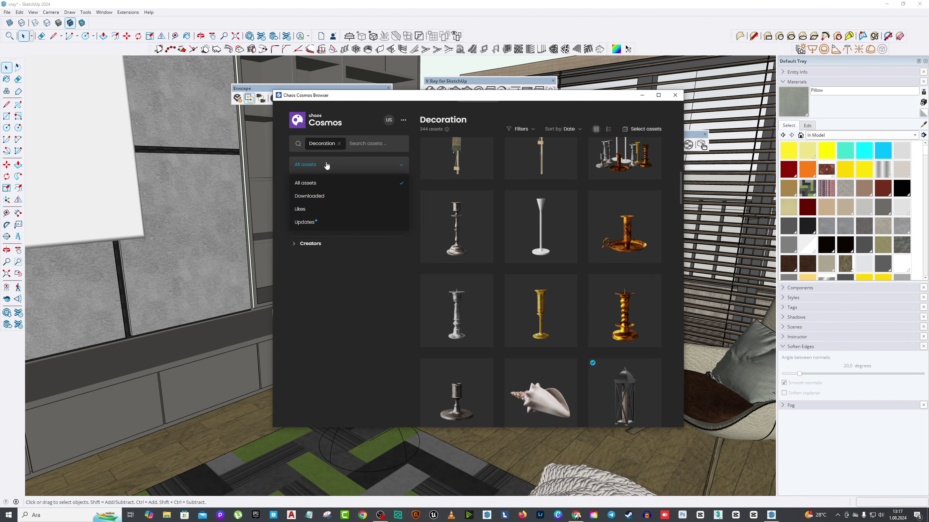
click(311, 197)
click(312, 319)
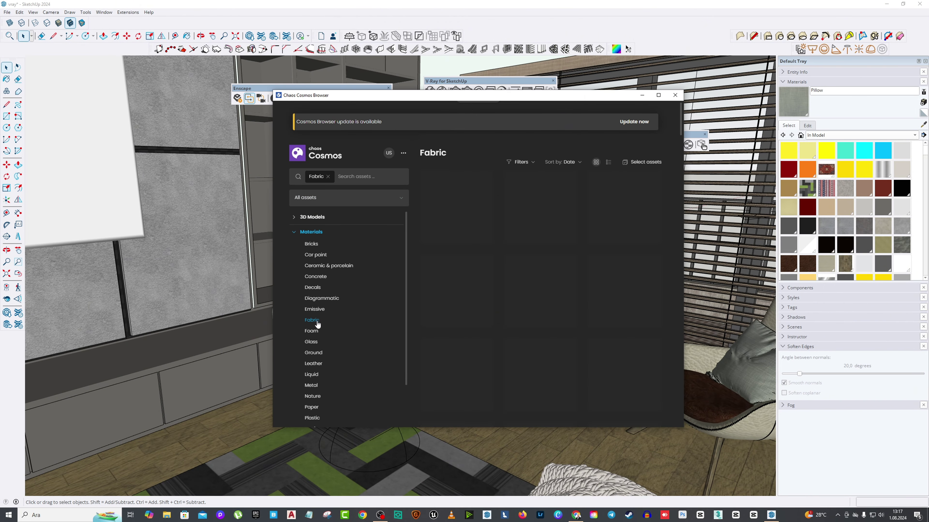
scroll(502, 289, down, 3)
click(675, 95)
Orbit past the armchairs, shelves and slatted wall, then zoom out to the whole living room.
middle_drag(256, 234, 275, 234)
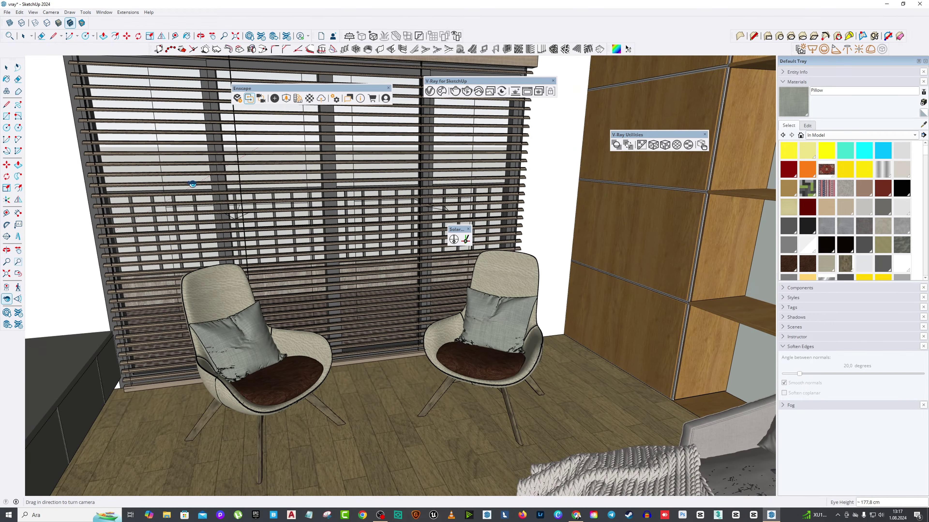
drag(275, 234, 370, 138)
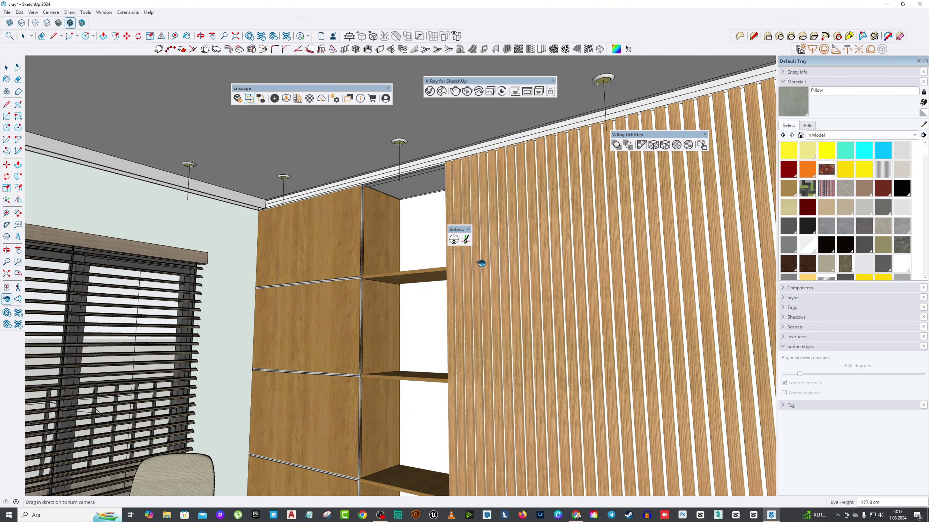
mouse_move(482, 266)
mouse_down()
mouse_move(641, 319)
mouse_move(421, 340)
mouse_move(587, 348)
mouse_move(429, 332)
mouse_move(616, 276)
mouse_move(345, 308)
mouse_move(439, 302)
mouse_up()
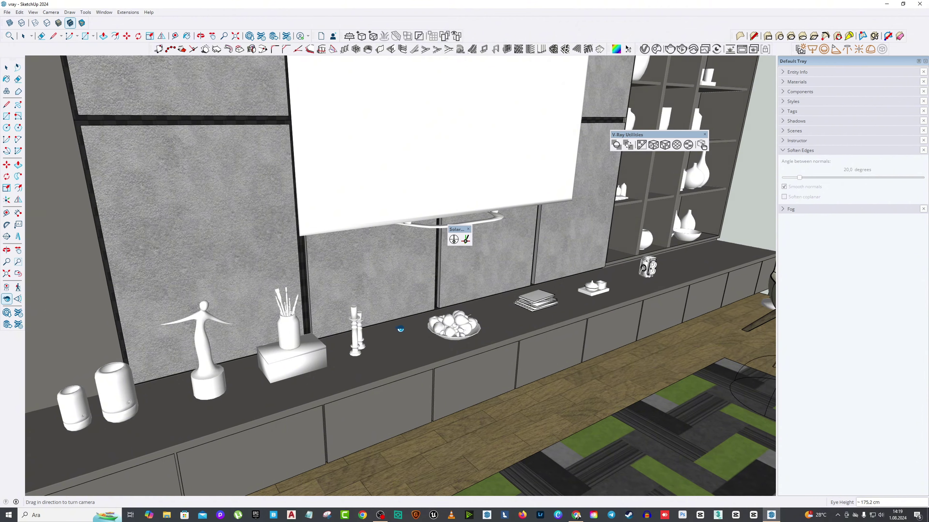
drag(329, 220, 500, 217)
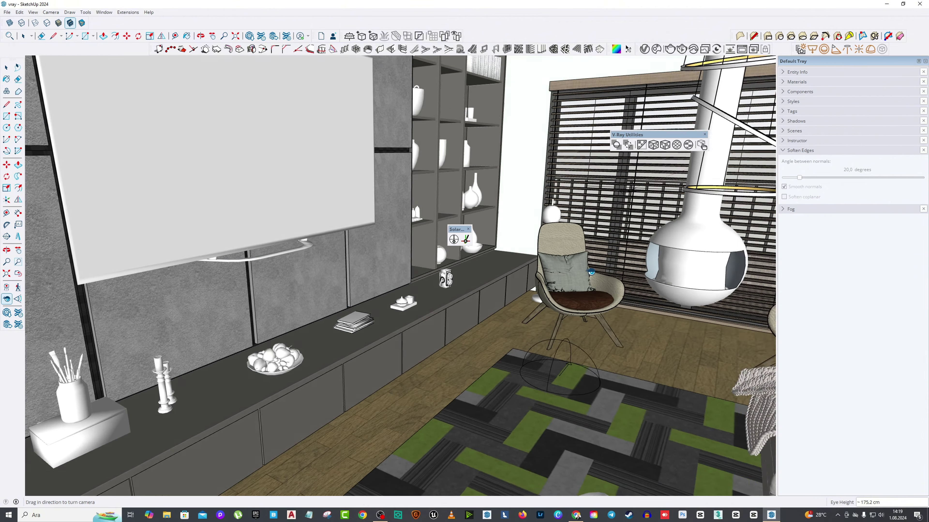
scroll(500, 217, up, 5)
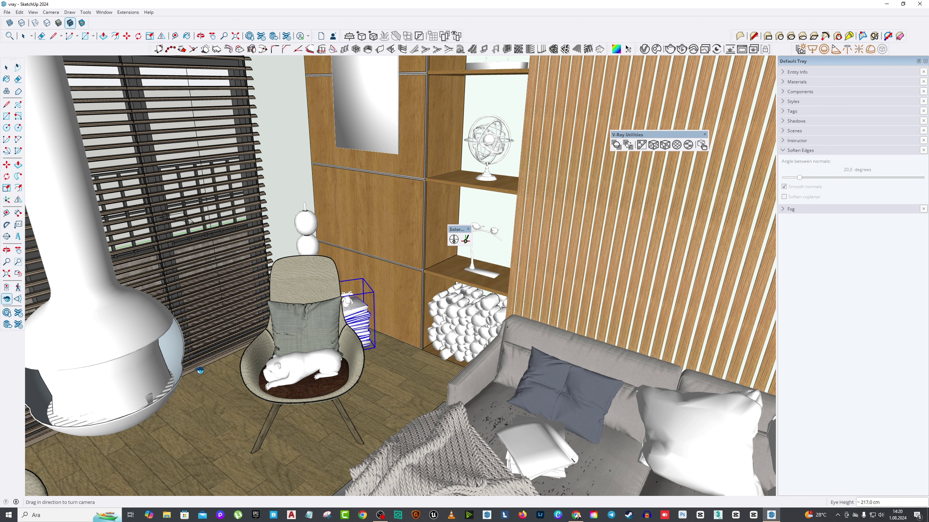
scroll(390, 355, down, 3)
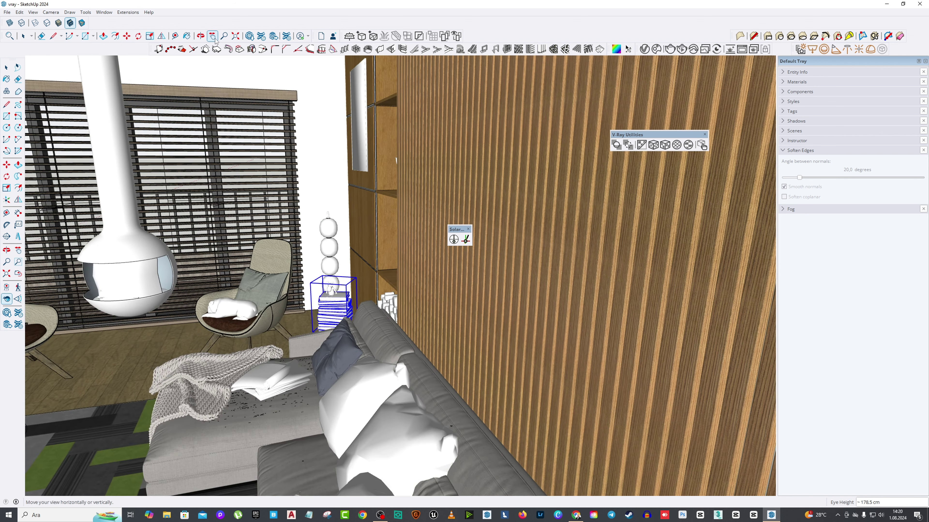
scroll(366, 293, down, 3)
key(m)
scroll(363, 282, down, 3)
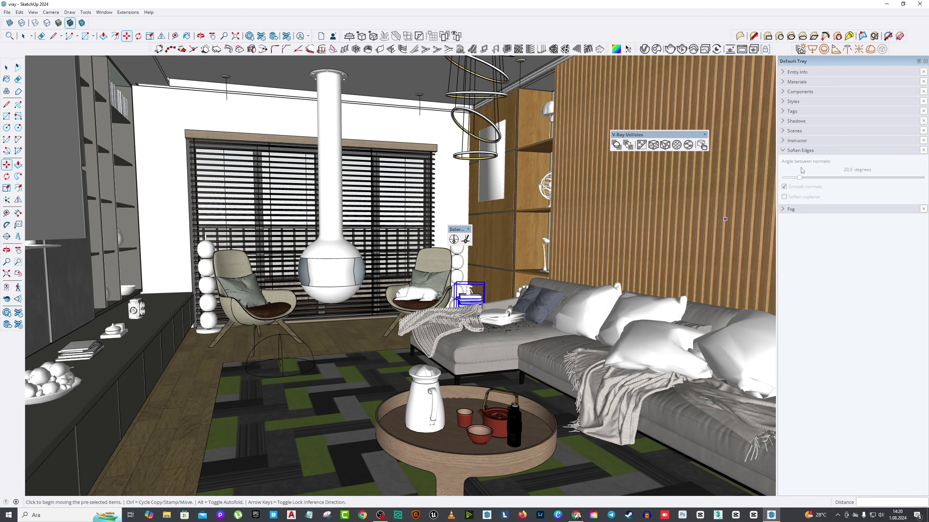
Switch to the Scene 3 view, render it with V-Ray, then minimise the frame buffer.
click(783, 131)
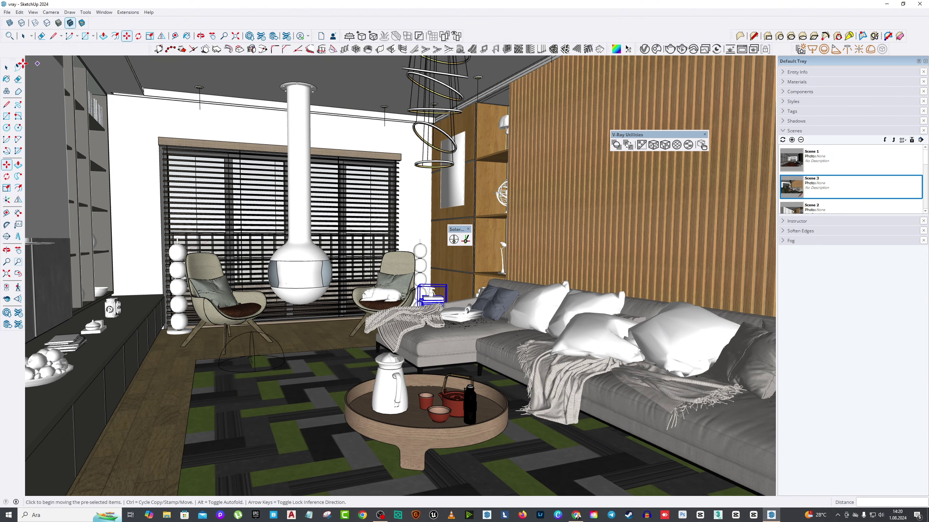
click(23, 36)
click(645, 49)
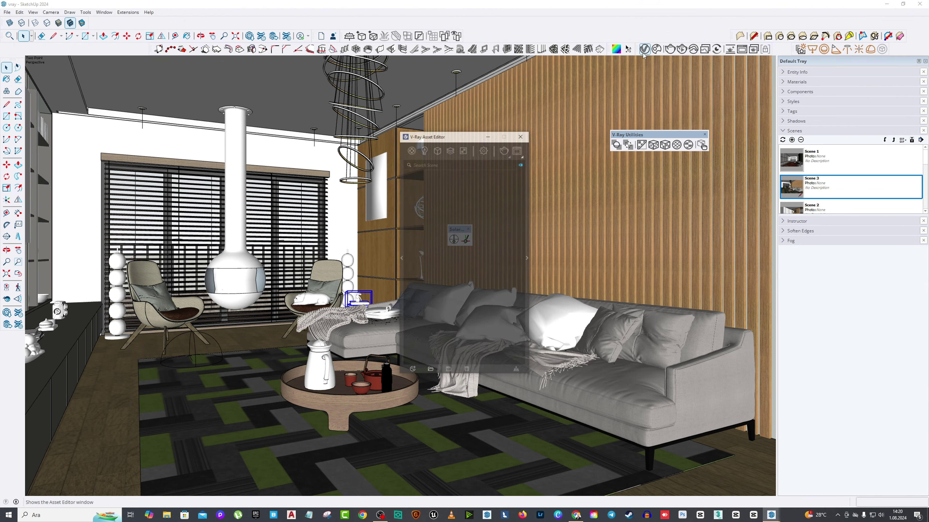
click(528, 260)
drag(512, 135, 232, 132)
click(438, 149)
click(157, 265)
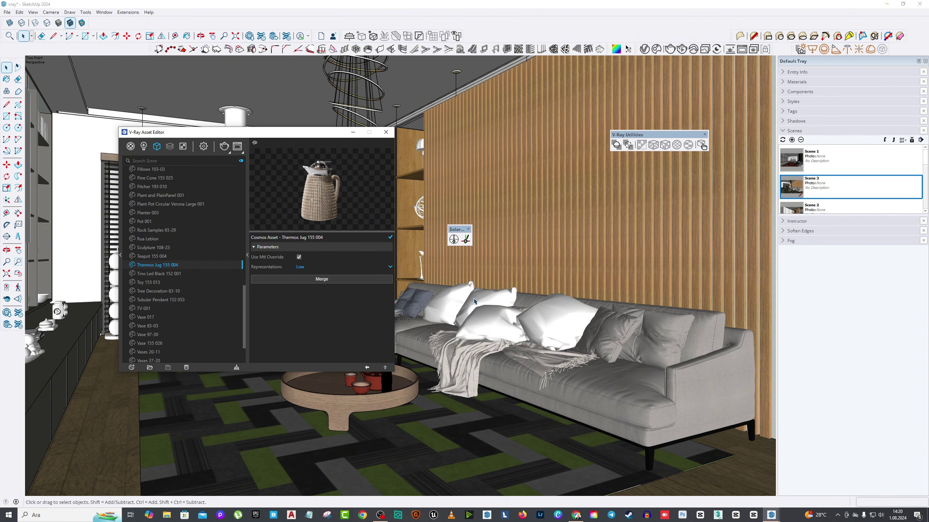
click(444, 147)
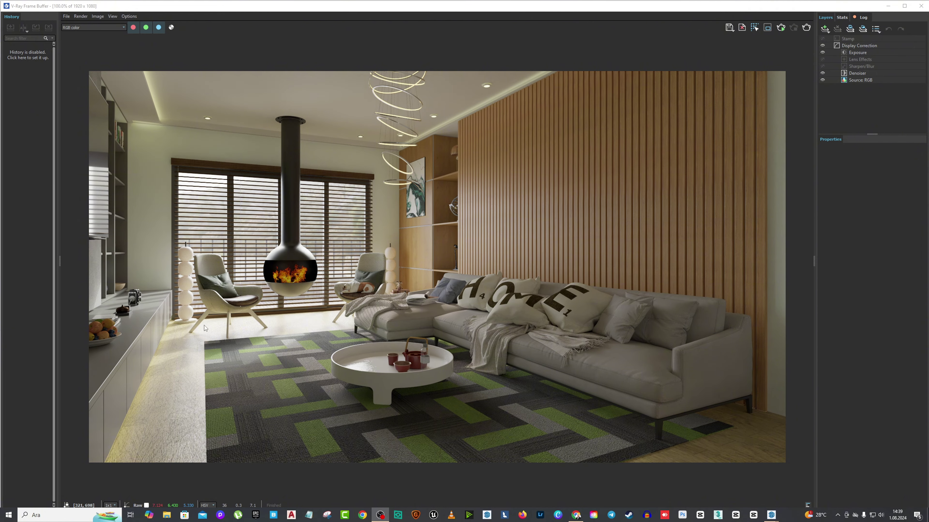
click(887, 6)
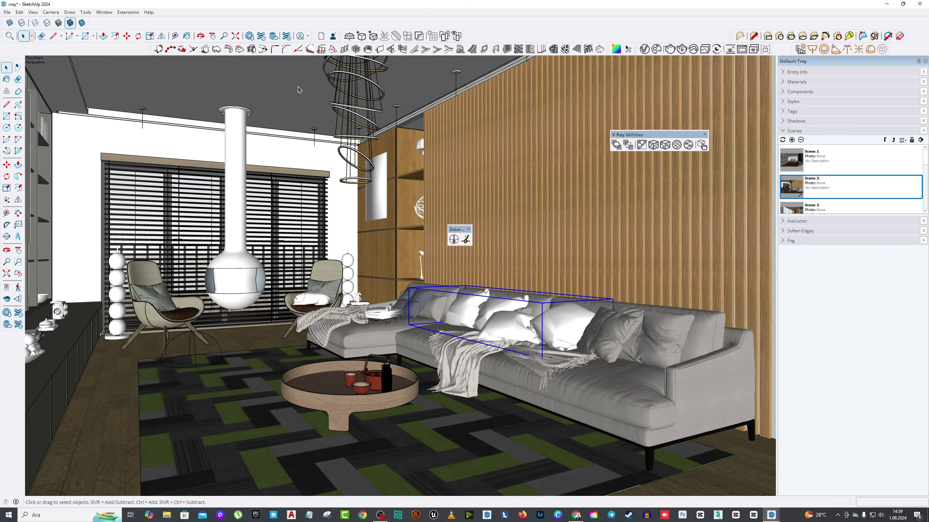
Sample the sofa's bellport fabric material with the Paint Bucket.
drag(312, 250, 295, 275)
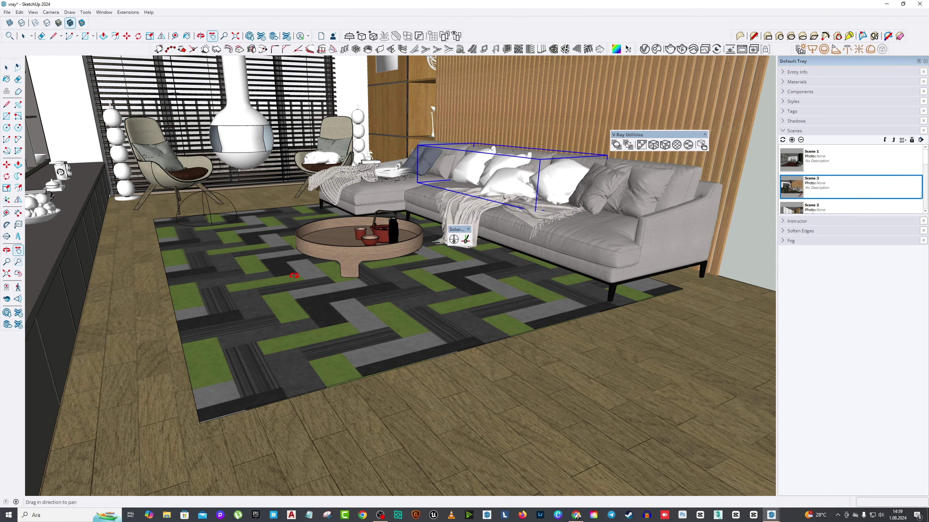
key(space)
key(b)
scroll(464, 208, up, 10)
alt+click(464, 207)
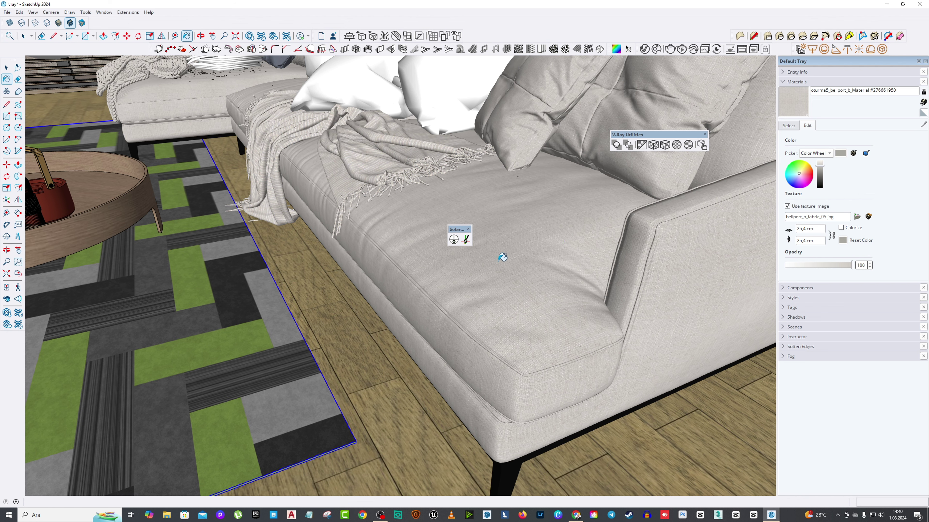
Zoom out and pan to frame the whole patterned rug and coffee table.
scroll(821, 164, down, 1)
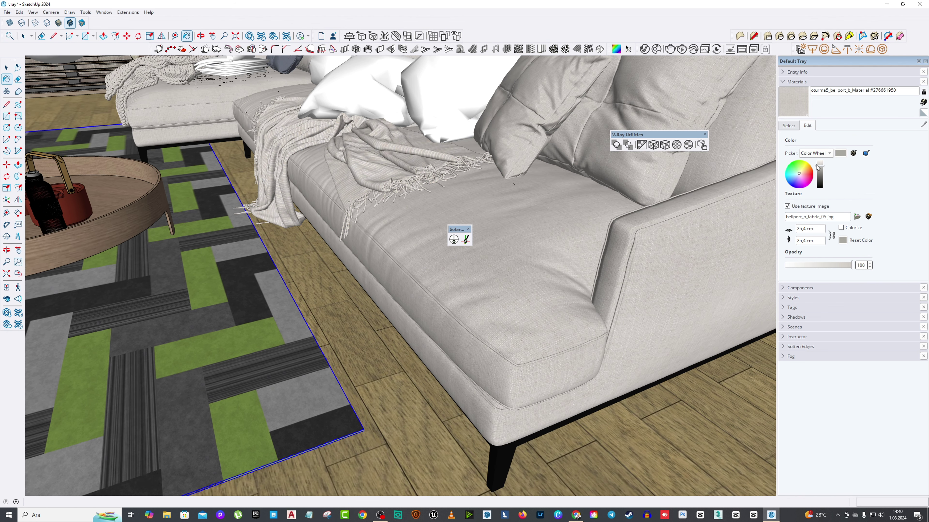
scroll(820, 165, down, 1)
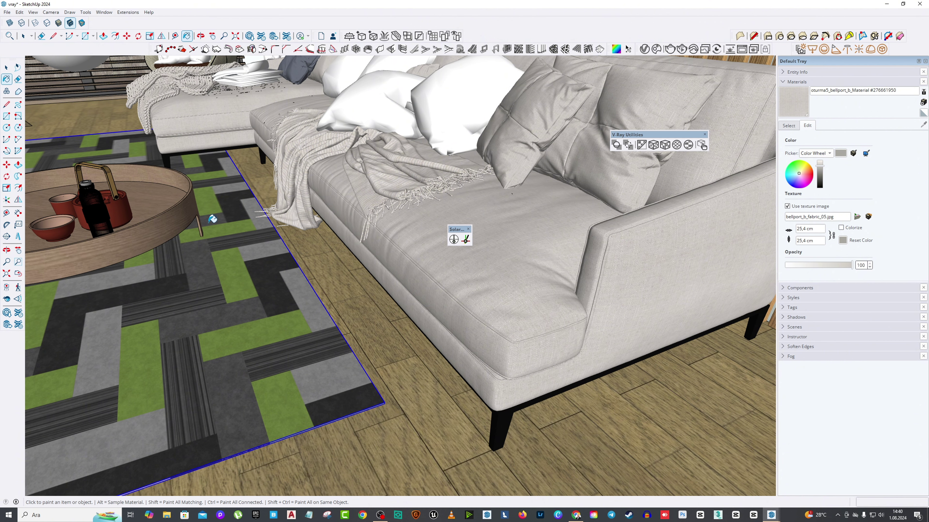
scroll(266, 94, down, 1)
shift+middle_drag(266, 93, 389, 209)
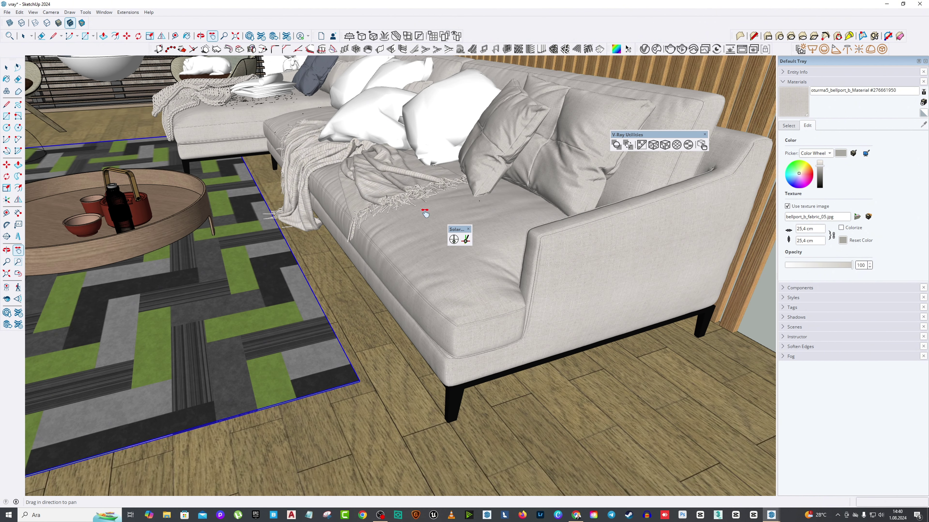
scroll(425, 214, down, 5)
drag(425, 213, 414, 216)
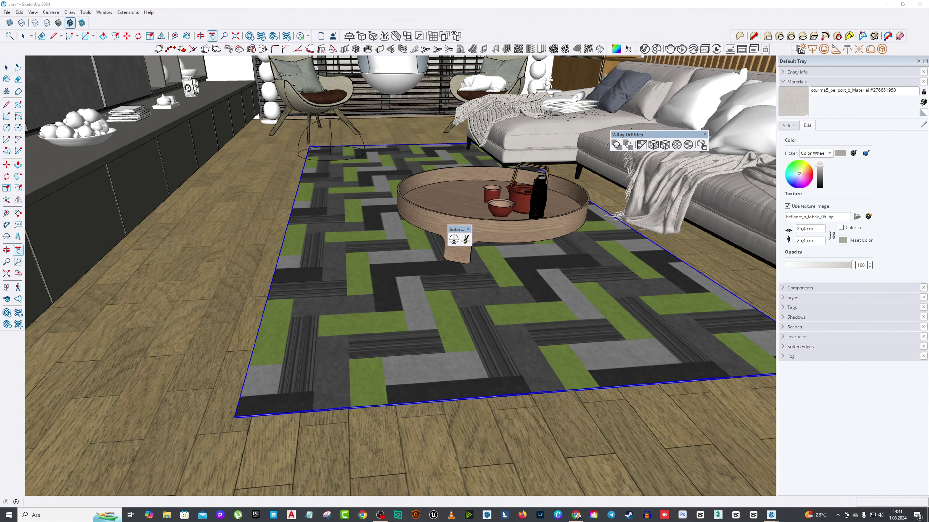
Search Cosmos for 'wood floor' and import the Parquet Basket Black 20-92 200cm material.
click(433, 135)
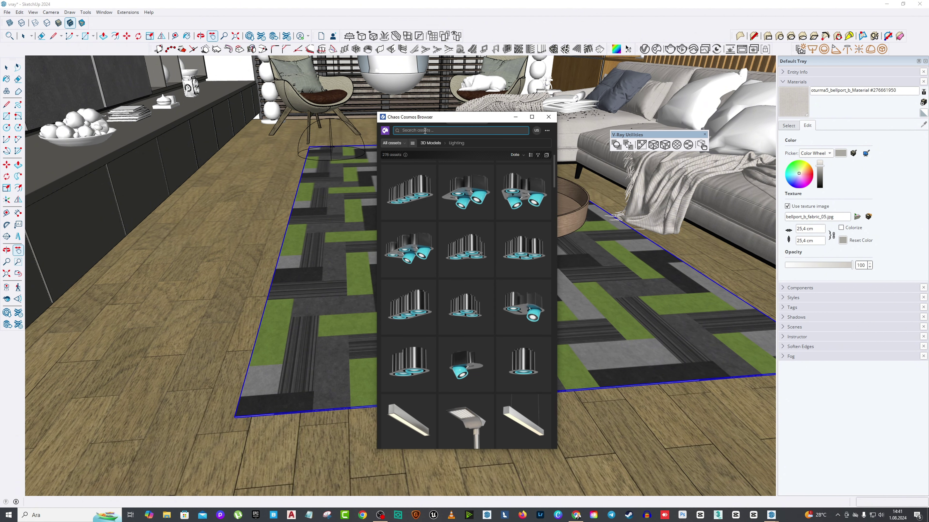
text(wood floor)
key(Return)
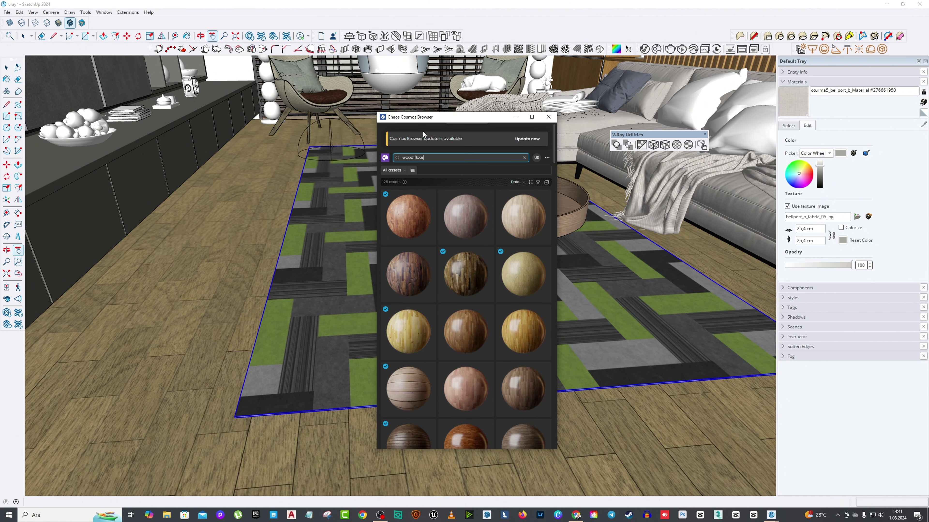
scroll(466, 269, down, 5)
click(535, 235)
mouse_move(430, 126)
mouse_down()
mouse_move(234, 143)
mouse_move(534, 121)
mouse_up()
scroll(165, 290, down, 3)
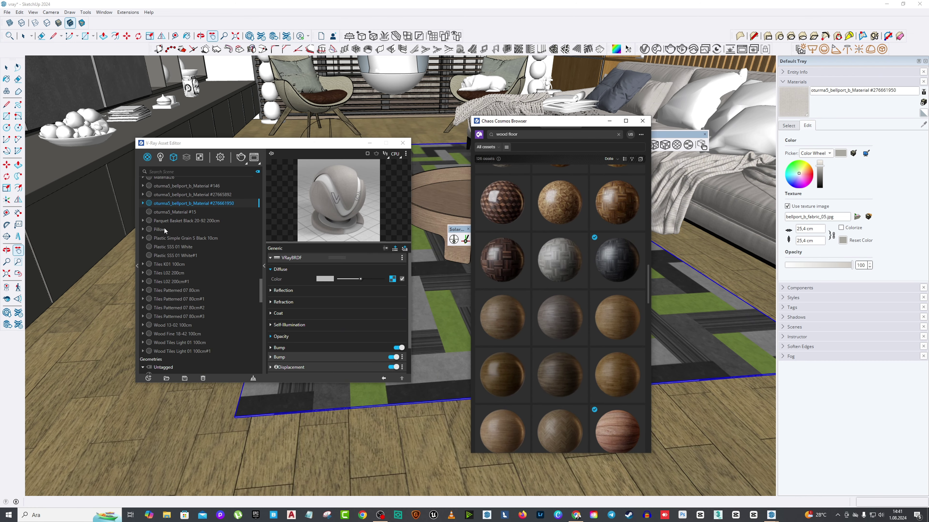
Select the Parquet Basket Black material and enter the floor group for editing.
click(172, 220)
drag(205, 143, 340, 159)
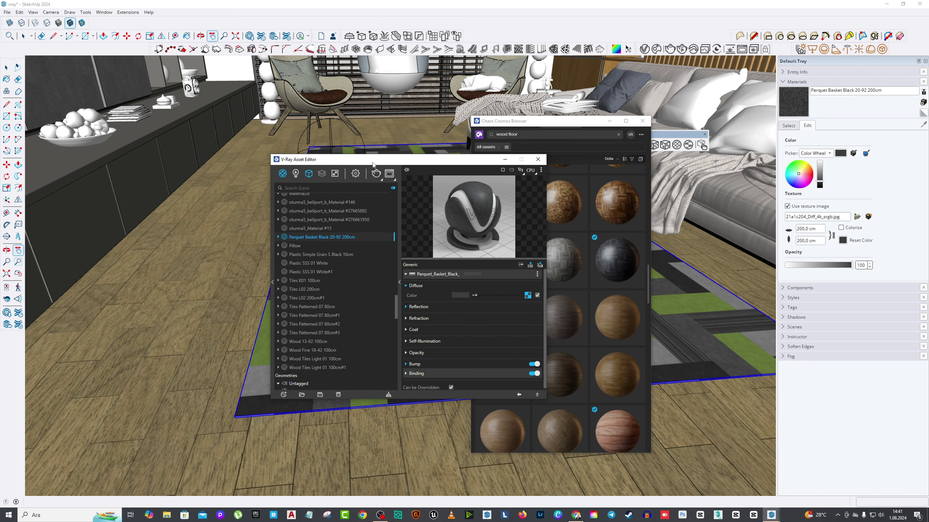
click(6, 67)
double_click(197, 234)
text(carpet)
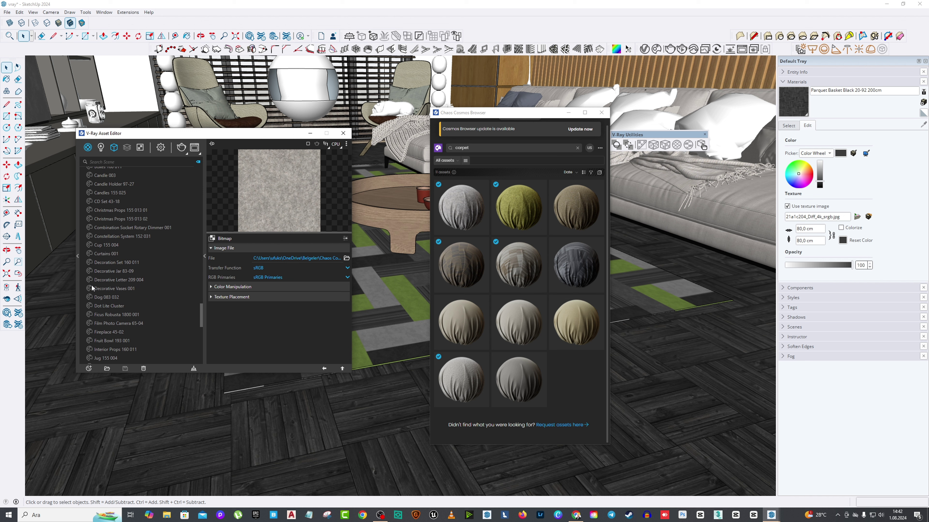
Find and select the Carpet A02 100cm material in the V-Ray material list.
scroll(91, 284, up, 3)
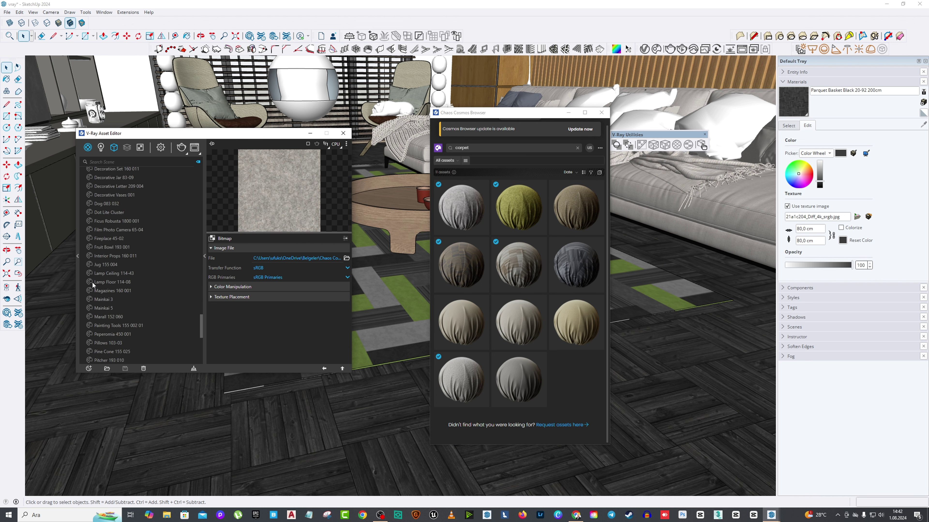
scroll(92, 281, up, 3)
scroll(92, 257, up, 3)
click(96, 262)
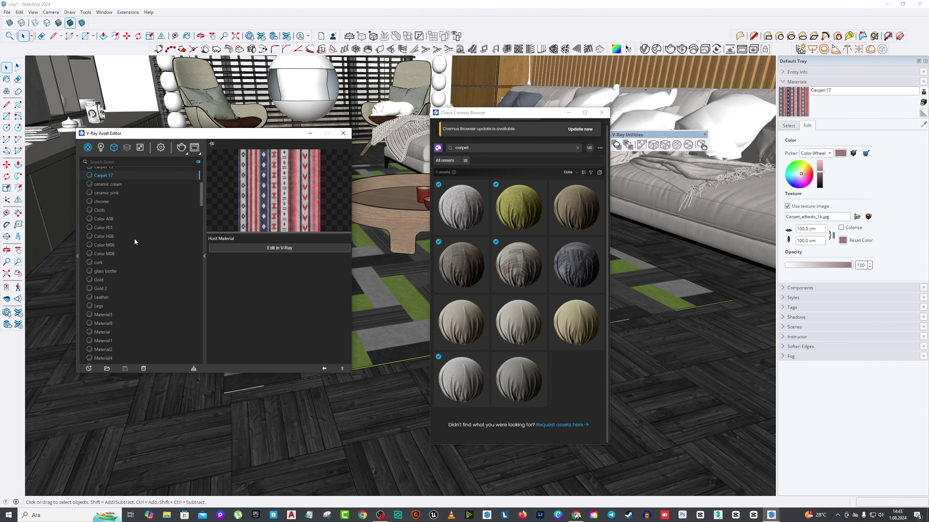
scroll(134, 244, down, 3)
scroll(133, 243, down, 4)
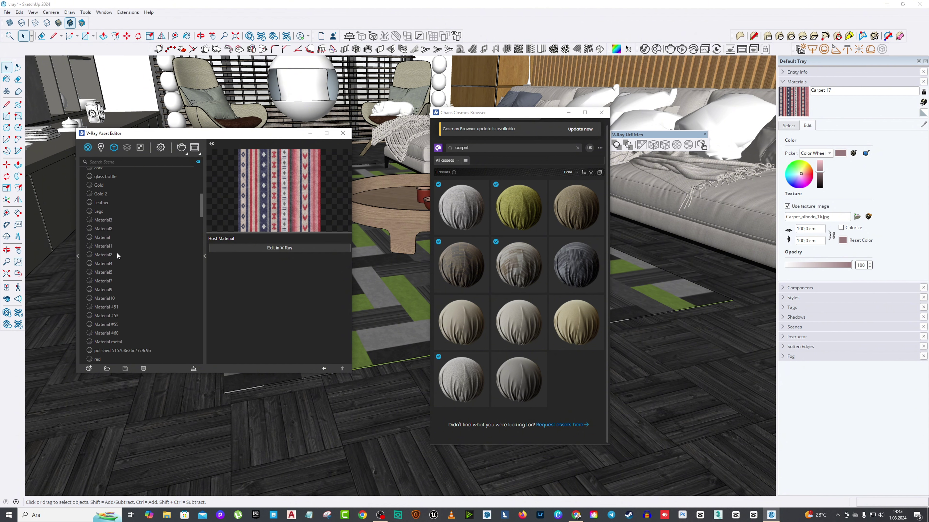
scroll(115, 292, down, 3)
scroll(114, 292, down, 3)
scroll(115, 292, down, 3)
click(115, 292)
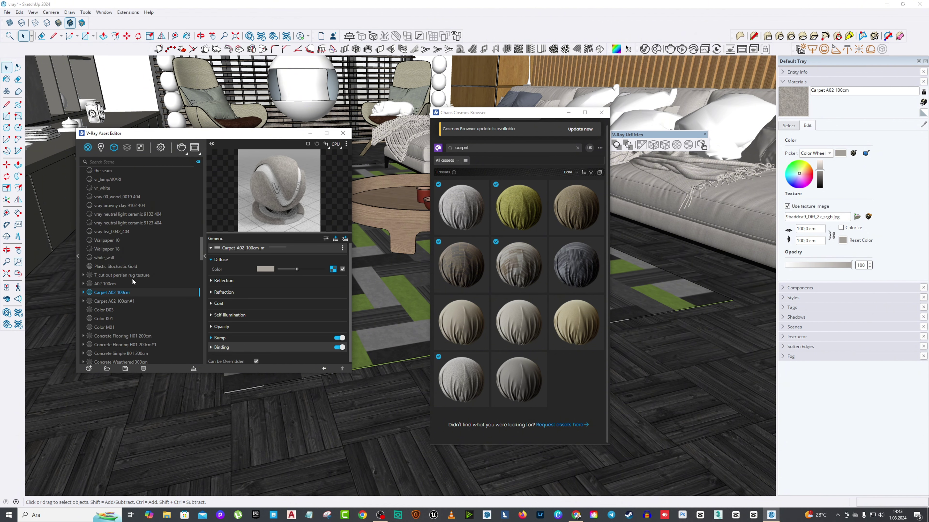
drag(220, 133, 160, 140)
drag(504, 112, 654, 117)
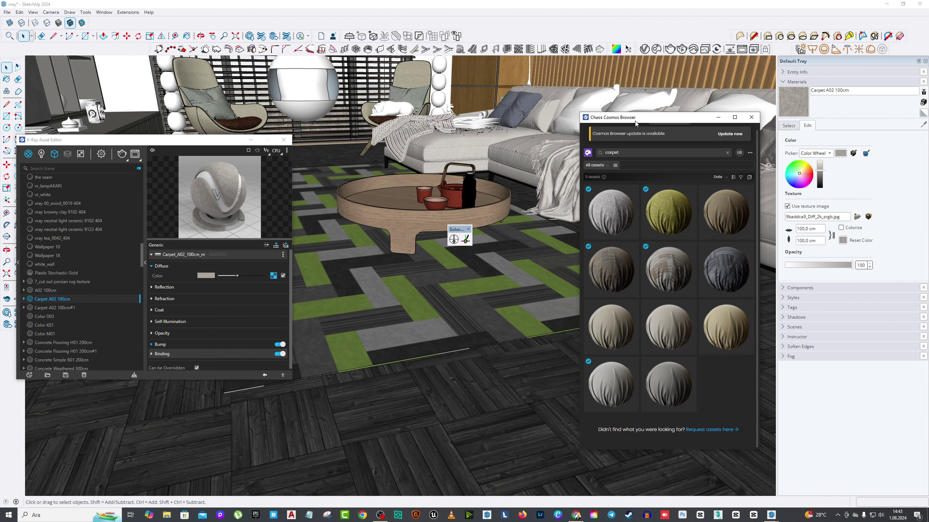
Apply Carpet A02 100cm to the rug group, then exit the group and close Cosmos.
double_click(422, 314)
right_click(58, 299)
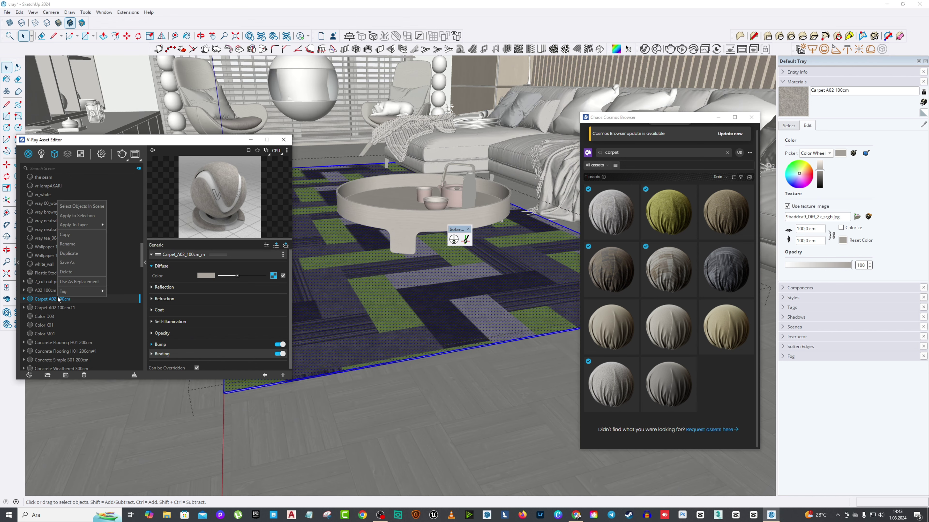
click(81, 216)
click(283, 141)
key(Escape)
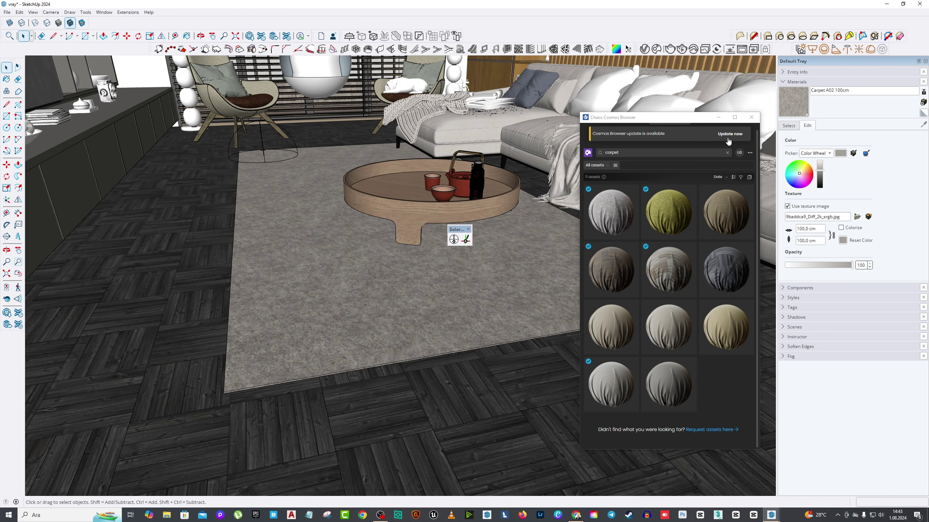
click(751, 117)
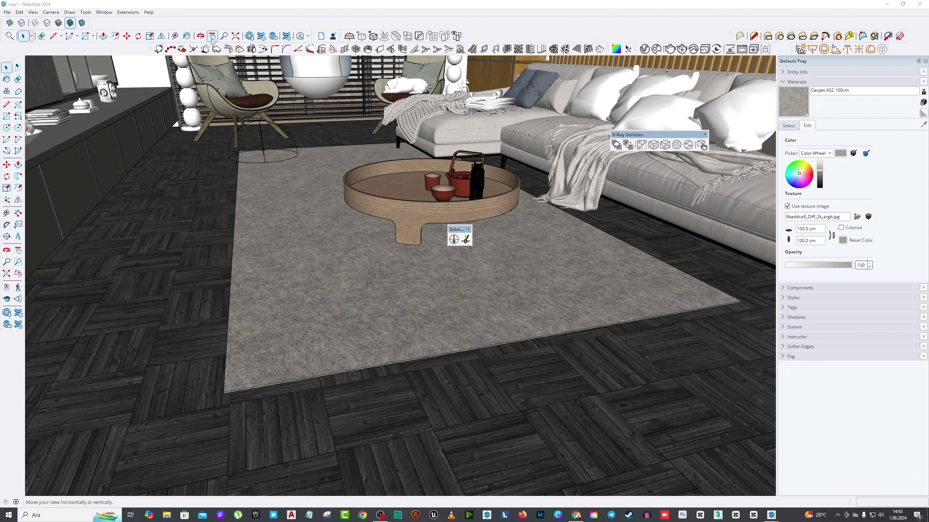
mouse_move(405, 215)
middle_down()
mouse_move(201, 185)
mouse_move(203, 155)
middle_up()
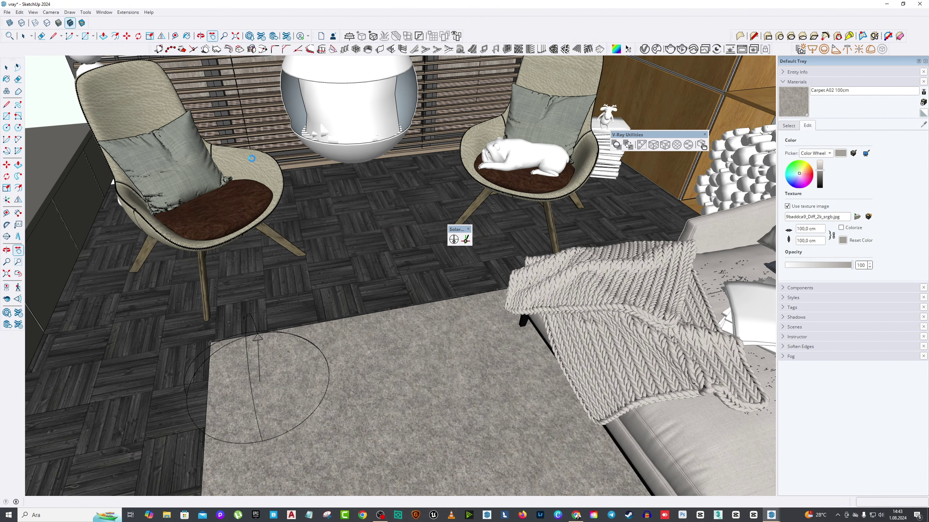
Sample the Leather Brown 05 30cm cushion material, then turn the view up to the ceiling downlights.
middle_drag(252, 158, 329, 183)
click(57, 272)
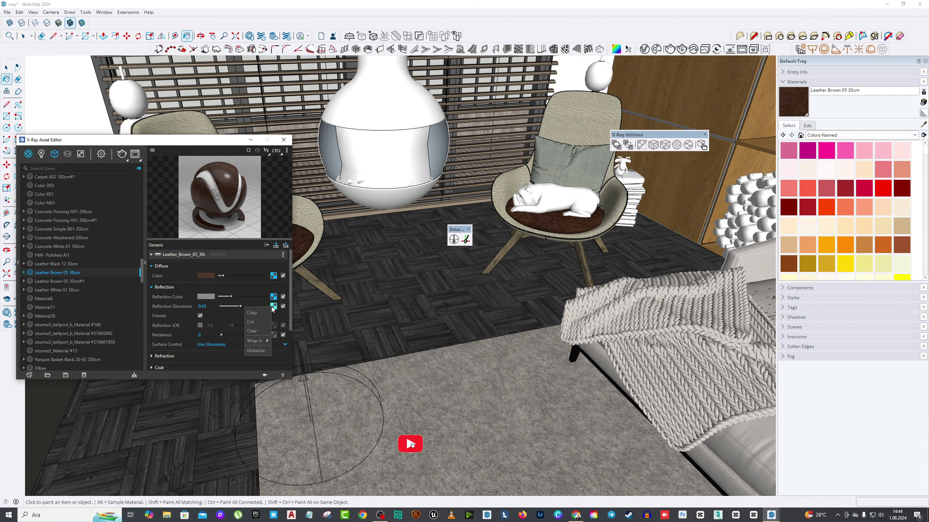
click(284, 139)
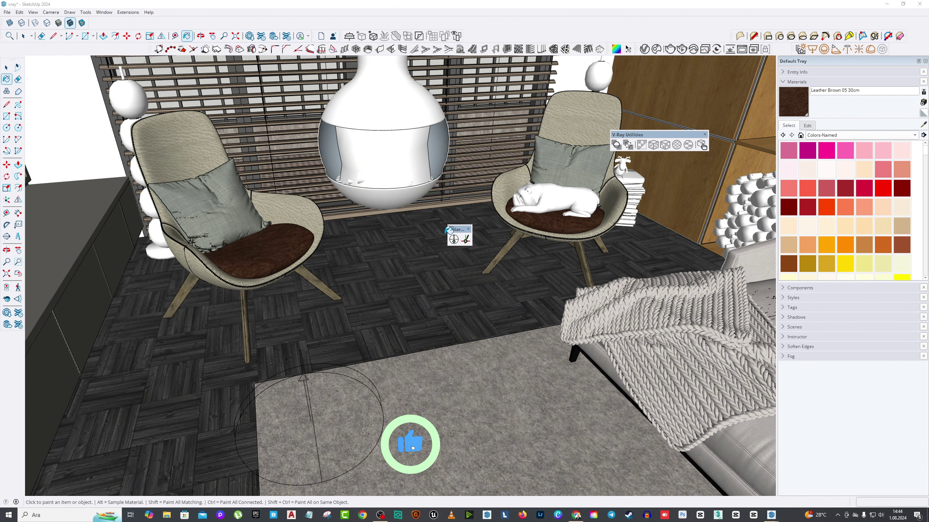
middle_drag(281, 153, 66, 216)
key(space)
middle_drag(402, 256, 238, 329)
Place a V-Ray spot light at the ceiling downlight fixture, aimed downward.
click(237, 342)
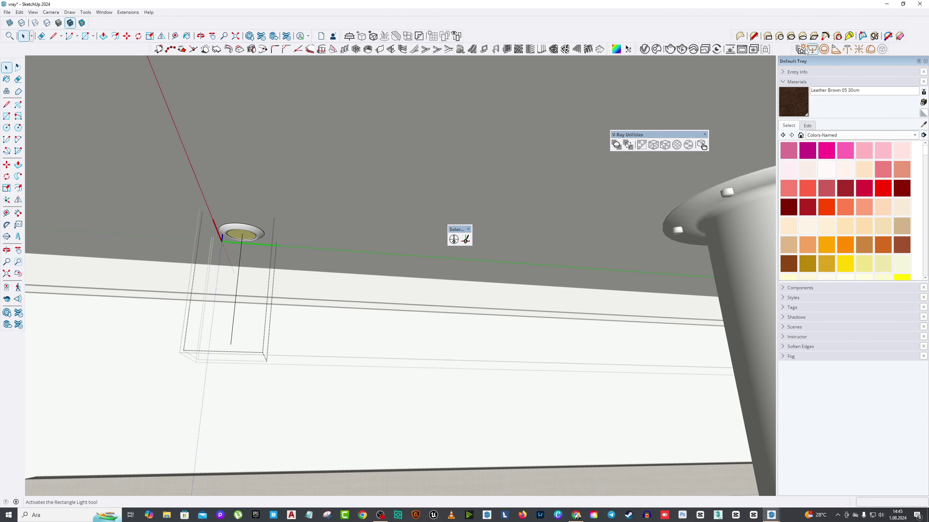
drag(797, 49, 483, 122)
click(470, 106)
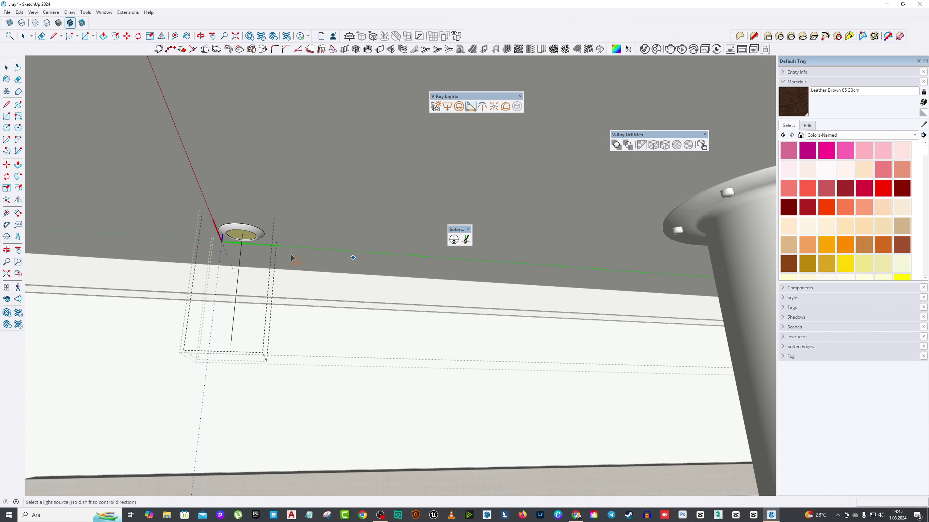
click(242, 236)
click(18, 67)
mouse_move(256, 293)
middle_down()
mouse_move(219, 289)
mouse_move(228, 293)
middle_up()
Set Spot Light#1's penumbra falloff to Smooth Cubic and warm its colour toward orange.
click(229, 293)
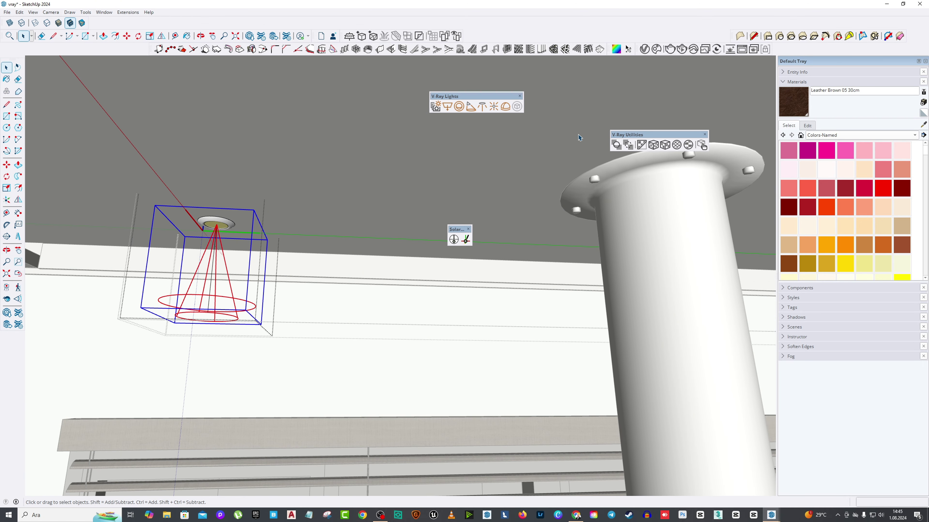
drag(199, 140, 446, 138)
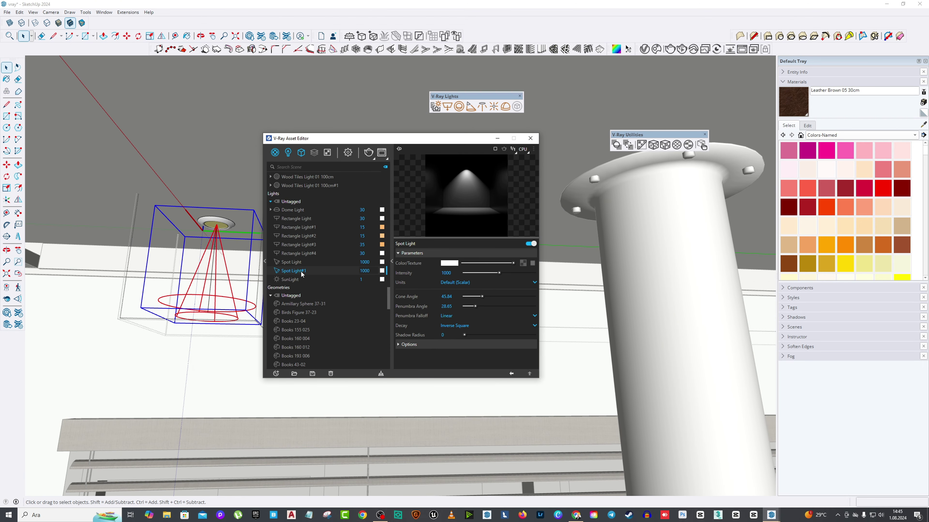
click(409, 344)
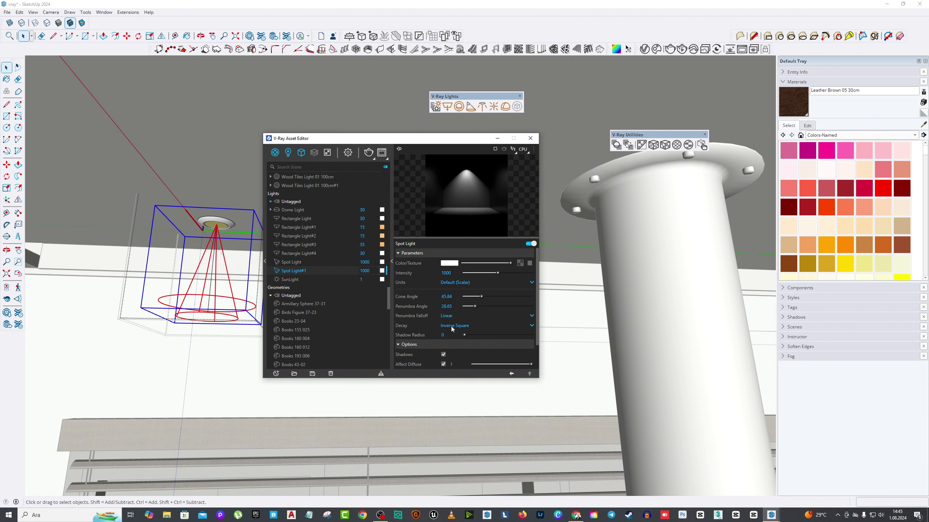
click(452, 329)
click(450, 325)
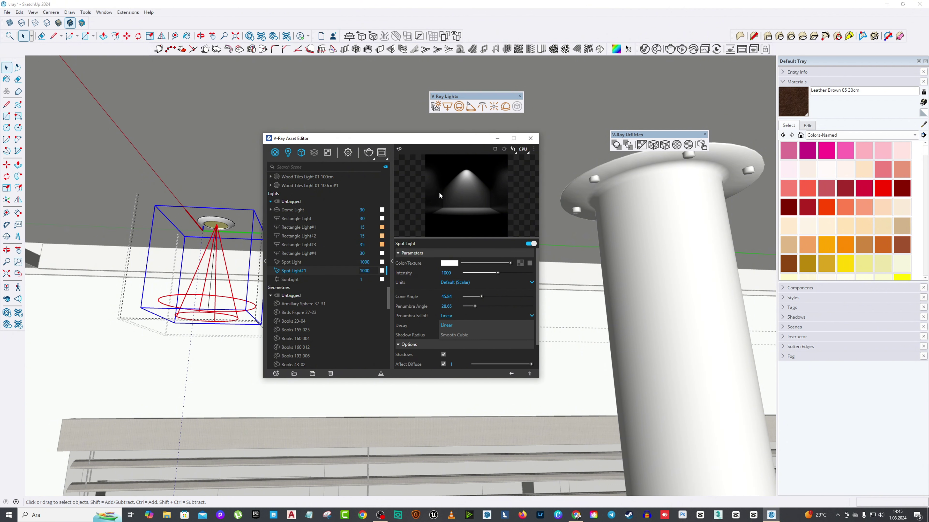
click(449, 335)
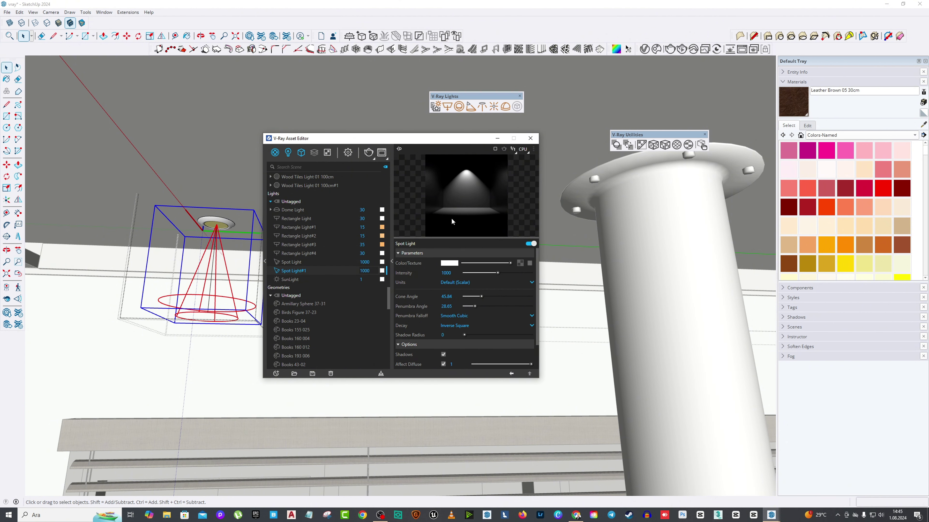
click(449, 264)
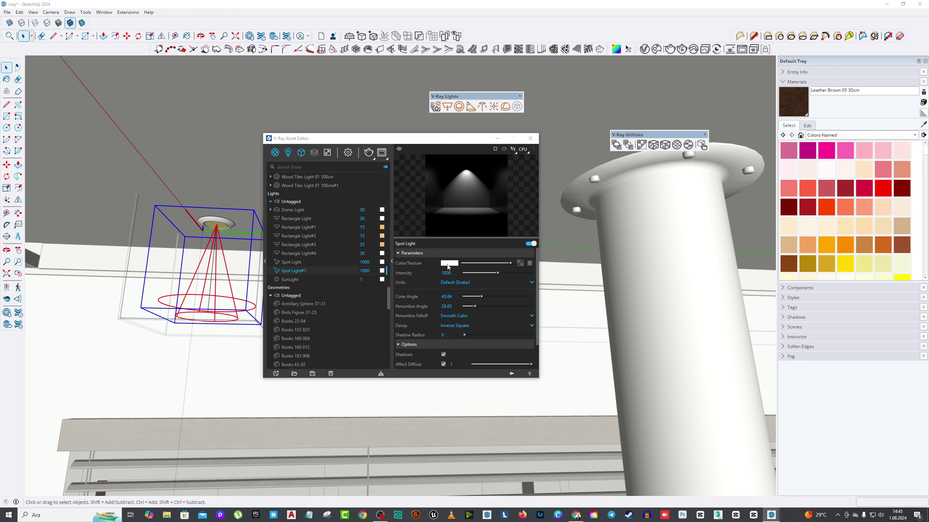
click(514, 292)
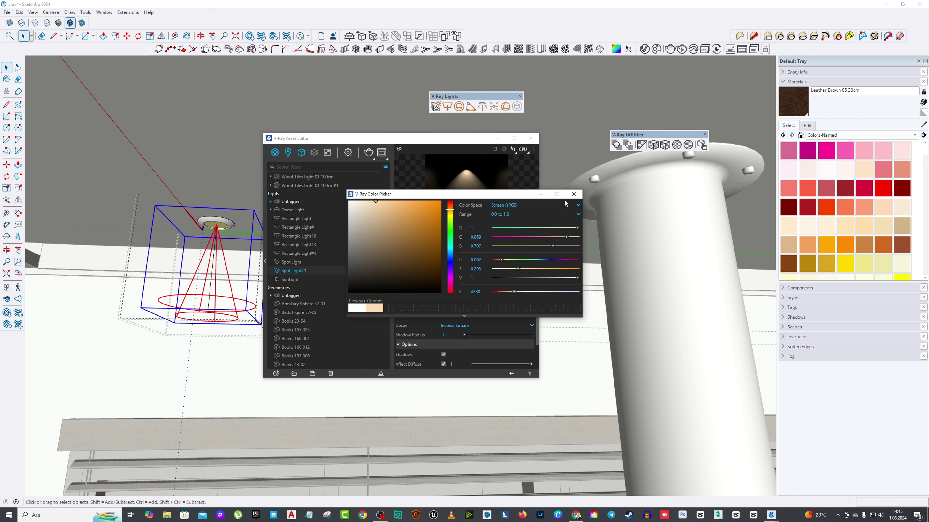
click(574, 194)
click(530, 138)
Collapse the Materials panel, pull back over the living room, and turn toward the sofa wall.
click(796, 81)
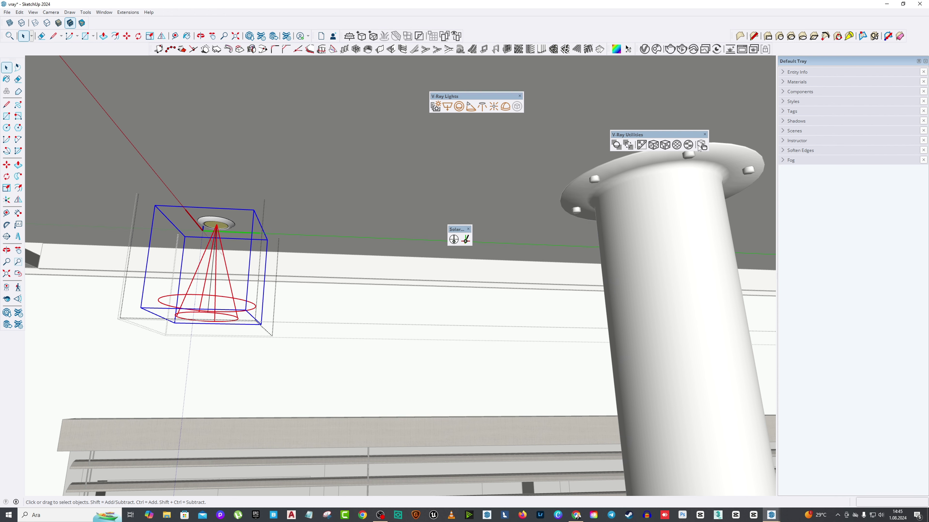
middle_drag(621, 278, 563, 258)
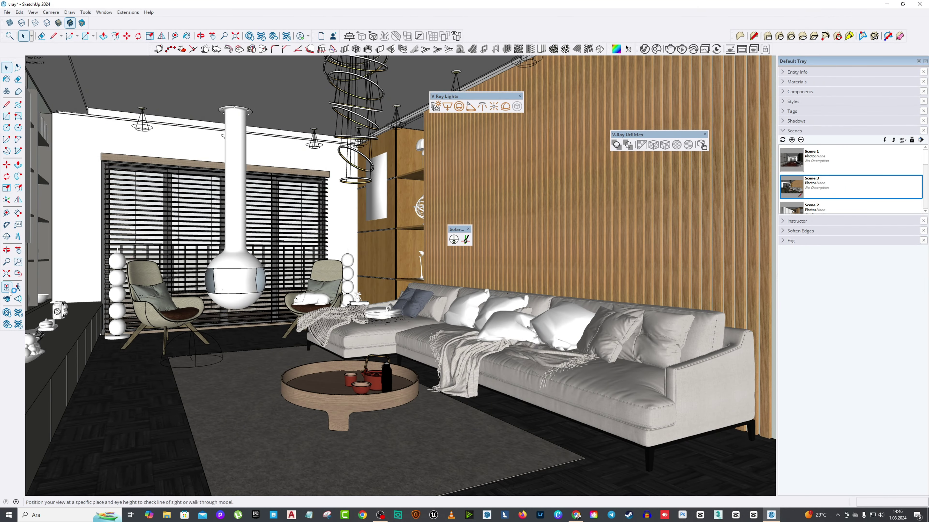
mouse_move(579, 276)
mouse_down()
mouse_move(550, 207)
mouse_move(471, 197)
mouse_up()
key(space)
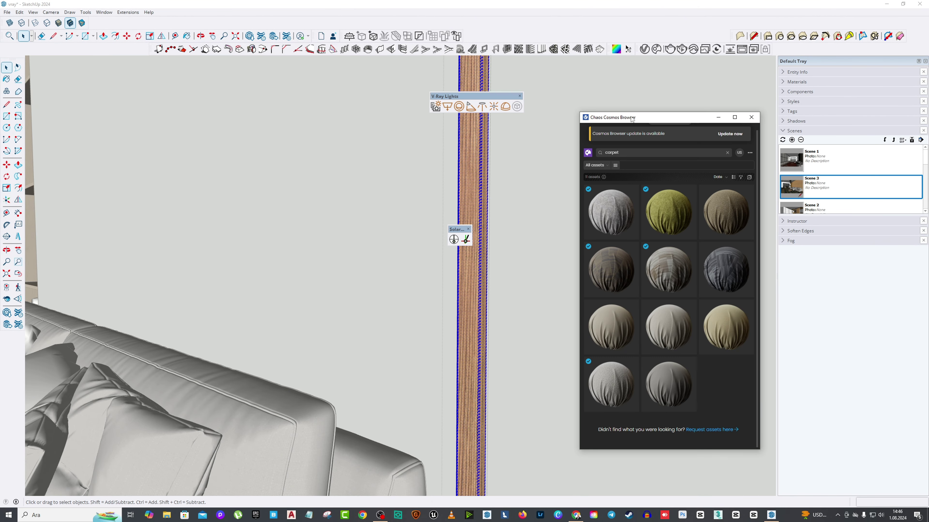
Search Cosmos for wood and open the Wood Black 18-35 80cm material in the V-Ray Asset Editor.
text(wood)
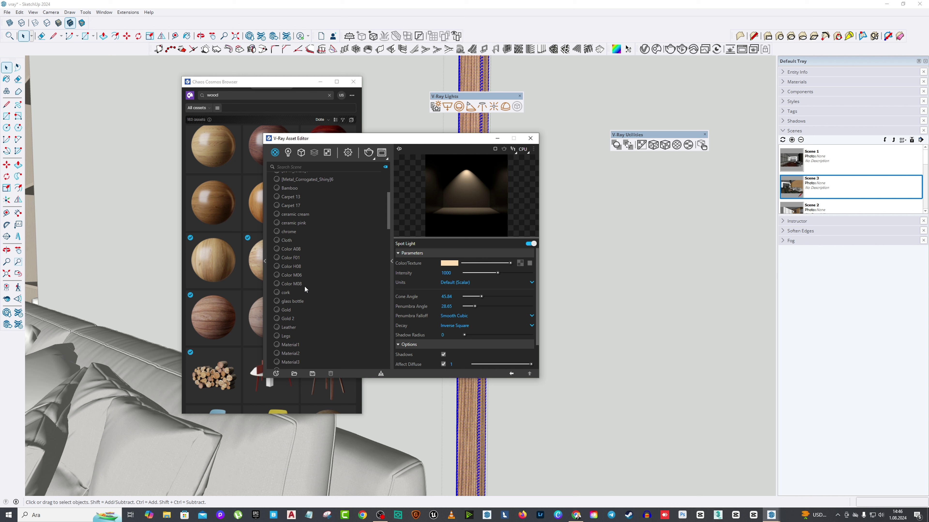
scroll(307, 294, down, 5)
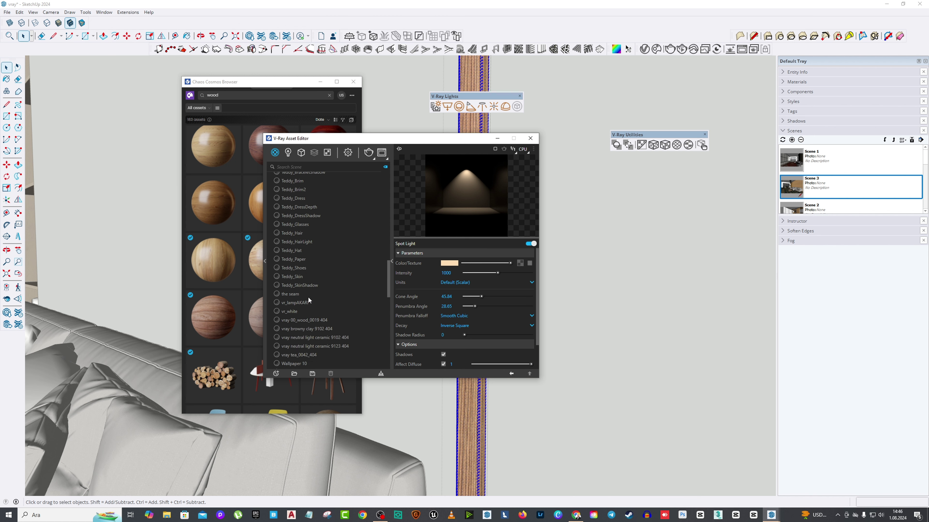
scroll(308, 298, down, 5)
scroll(301, 304, down, 5)
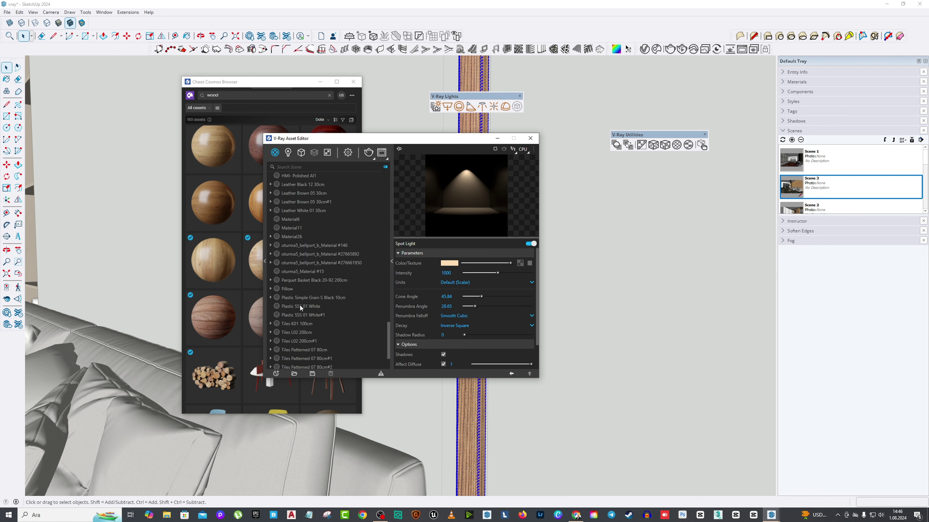
scroll(300, 304, down, 5)
click(305, 339)
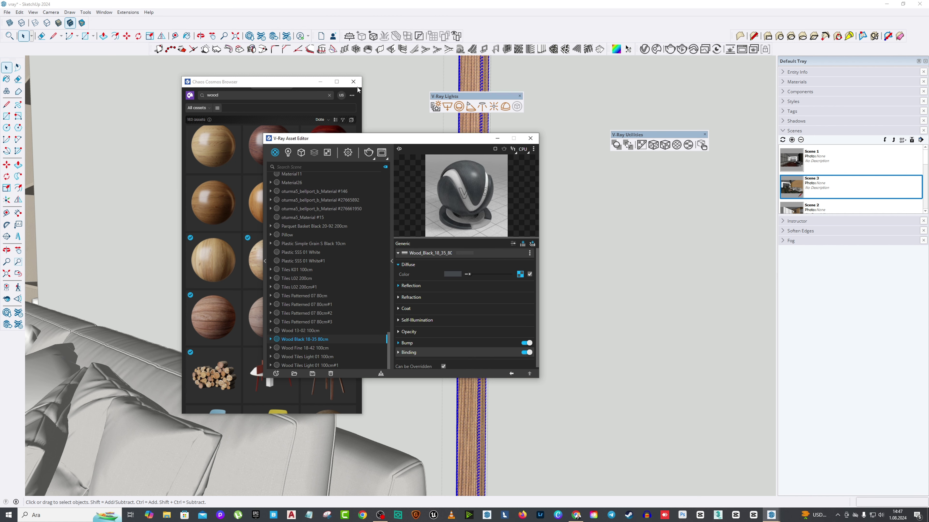